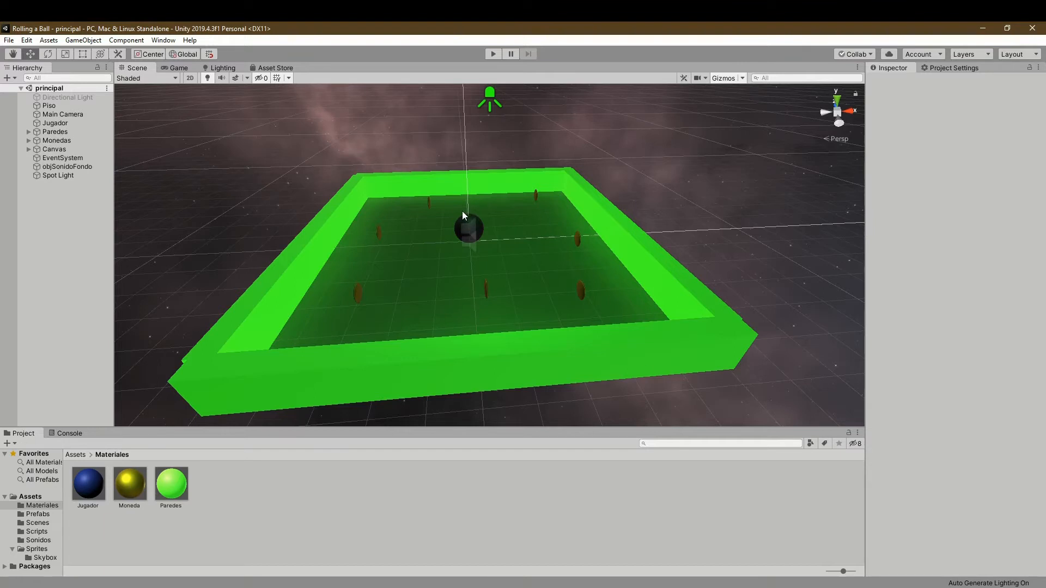
{"action": "scroll", "coordinate": [453, 253], "scroll_direction": "up", "scroll_amount": 10}
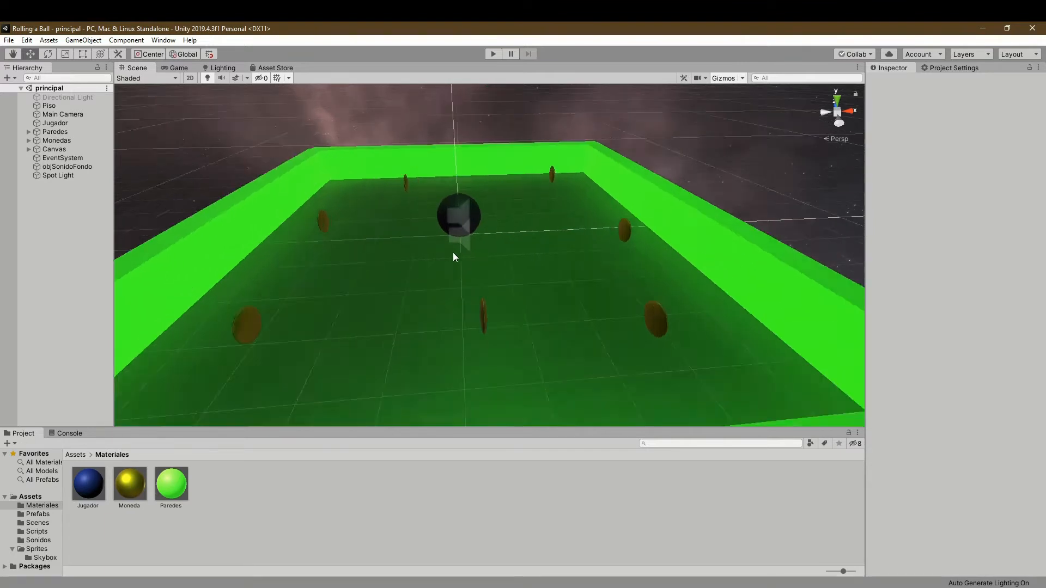
{"action": "mouse_move", "coordinate": [511, 225]}
{"action": "right_mouse_down"}
{"action": "mouse_move", "coordinate": [429, 185]}
{"action": "mouse_move", "coordinate": [524, 211]}
{"action": "right_mouse_up"}
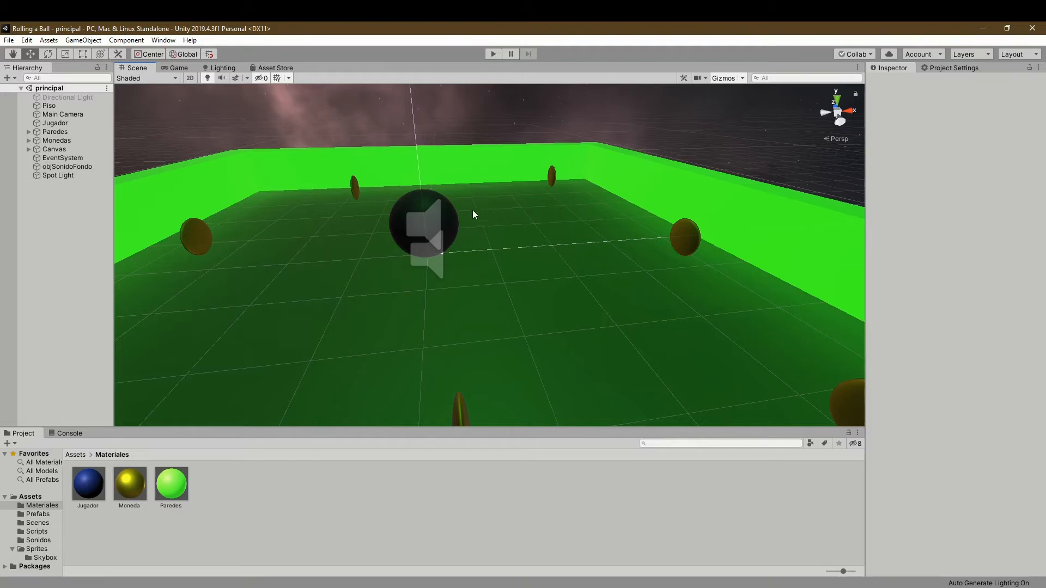
{"action": "scroll", "coordinate": [433, 250], "scroll_direction": "down", "scroll_amount": 4}
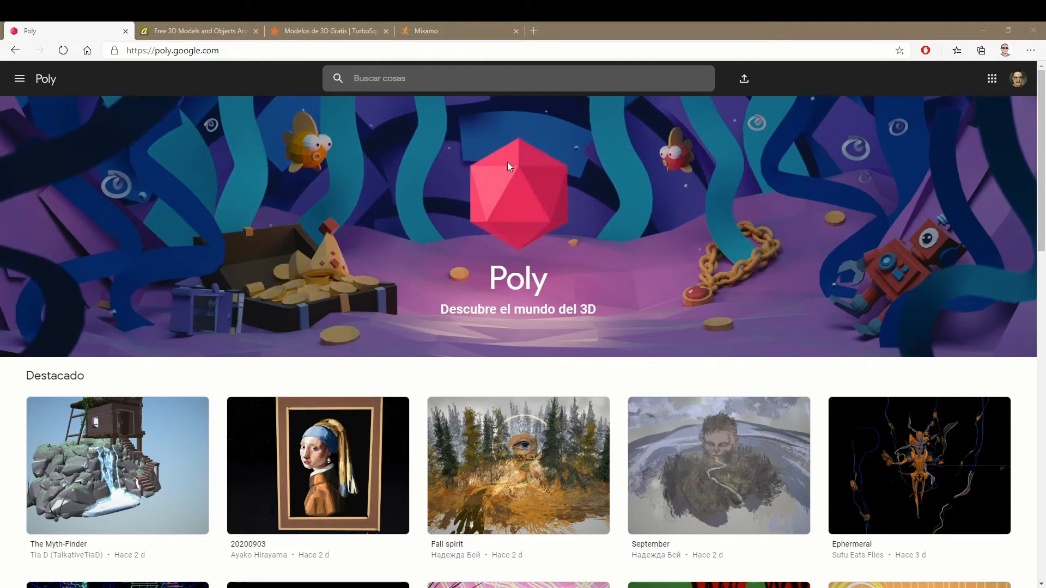
- Switch to the Poly website in the browser and look through its gallery of featured 3D models
{"action": "scroll", "coordinate": [590, 234], "scroll_direction": "down", "scroll_amount": 4}
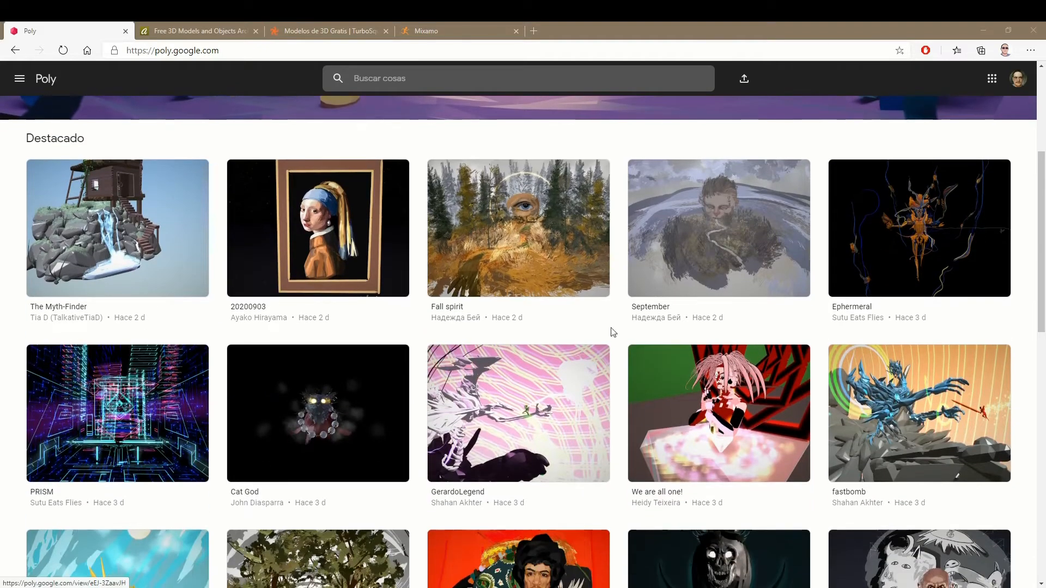
{"action": "scroll", "coordinate": [603, 535], "scroll_direction": "up", "scroll_amount": 1}
{"action": "scroll", "coordinate": [605, 536], "scroll_direction": "down", "scroll_amount": 3}
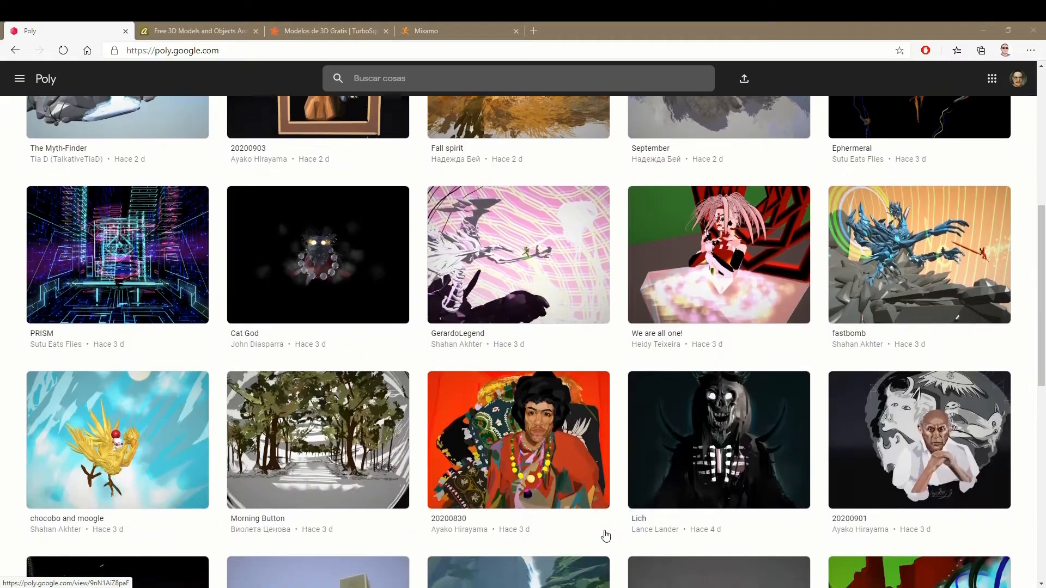
{"action": "scroll", "coordinate": [606, 536], "scroll_direction": "down", "scroll_amount": 6}
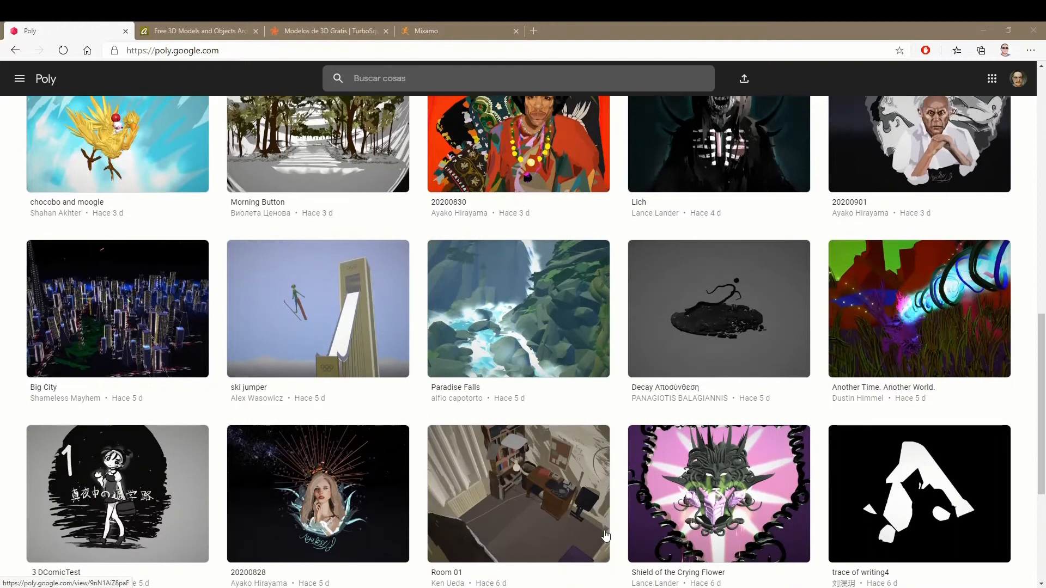
{"action": "scroll", "coordinate": [606, 536], "scroll_direction": "down", "scroll_amount": 5}
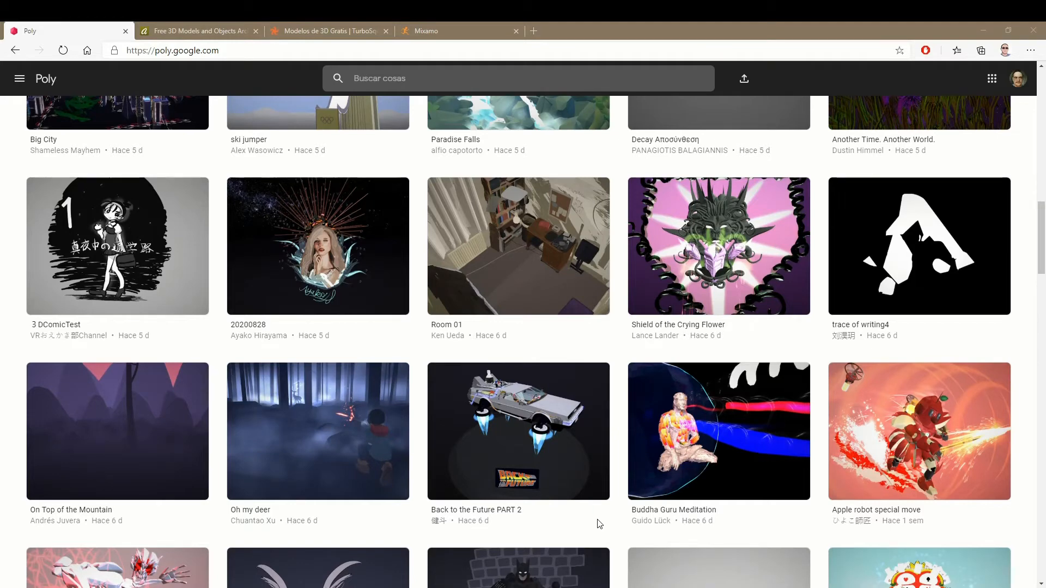
{"action": "scroll", "coordinate": [599, 524], "scroll_direction": "up", "scroll_amount": 15}
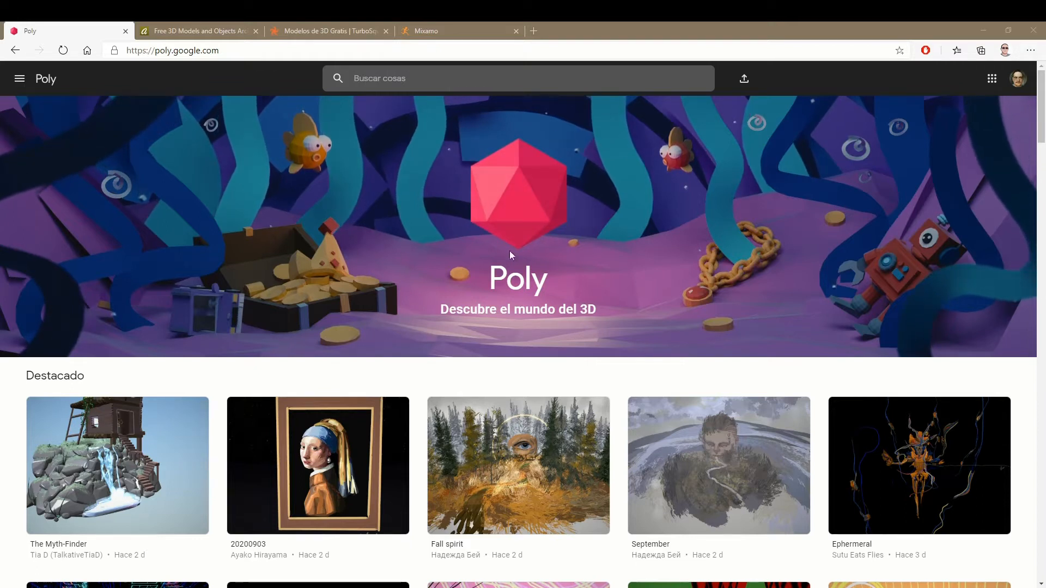
{"action": "scroll", "coordinate": [267, 267], "scroll_direction": "down", "scroll_amount": 5}
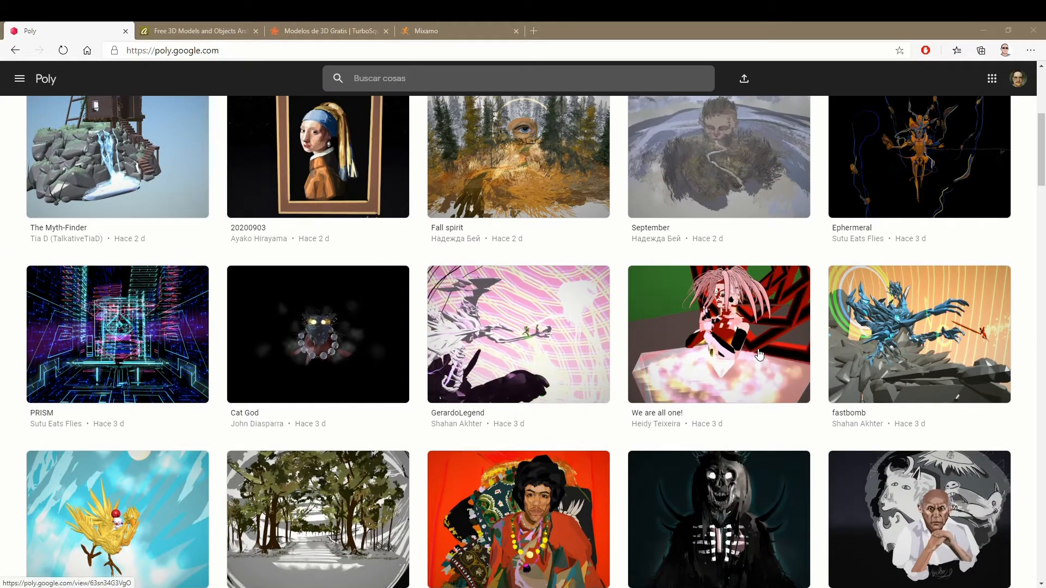
{"action": "scroll", "coordinate": [760, 355], "scroll_direction": "down", "scroll_amount": 8}
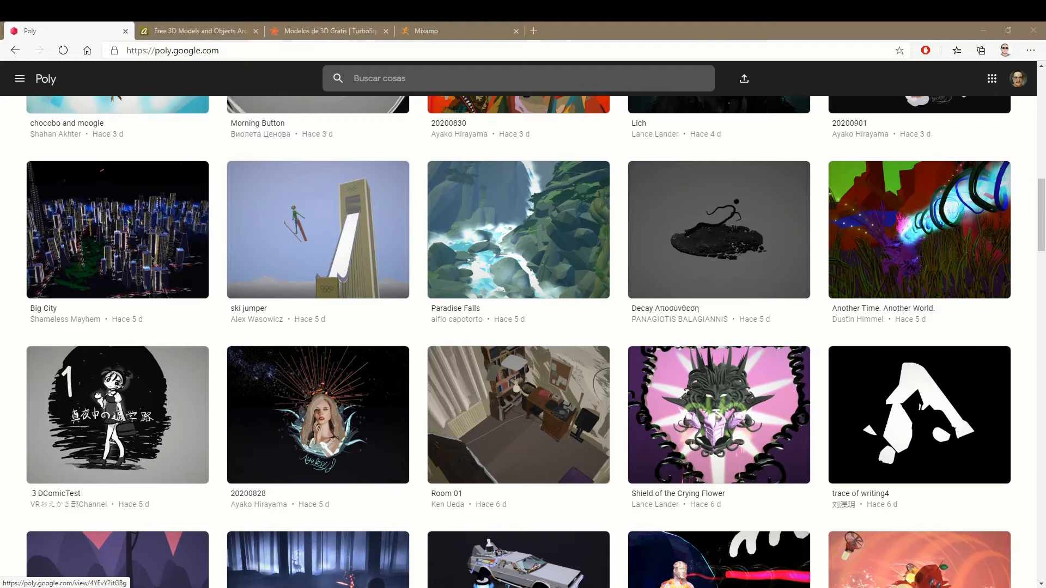
{"action": "scroll", "coordinate": [959, 489], "scroll_direction": "down", "scroll_amount": 5}
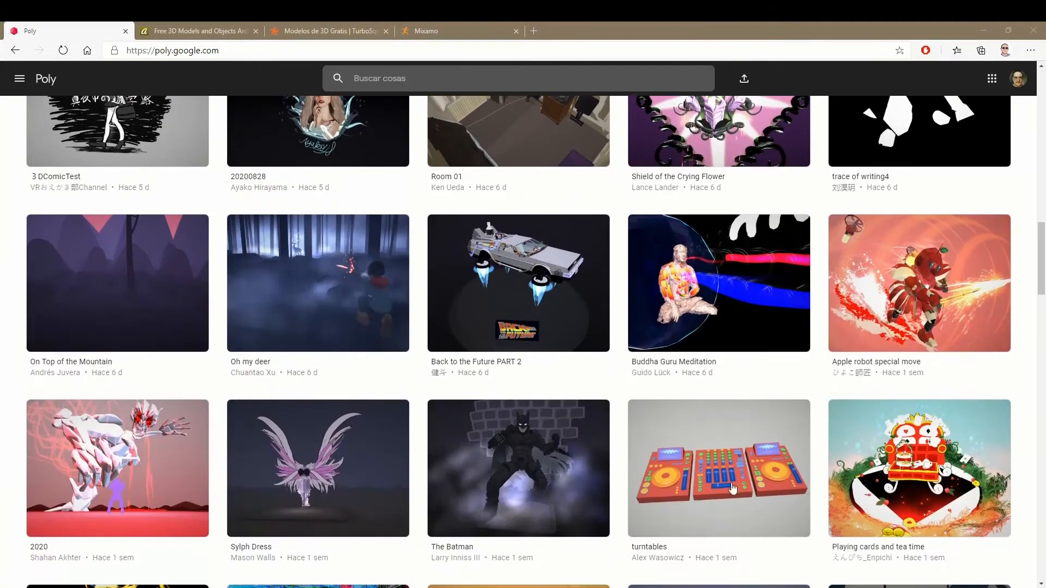
{"action": "scroll", "coordinate": [783, 554], "scroll_direction": "down", "scroll_amount": 2}
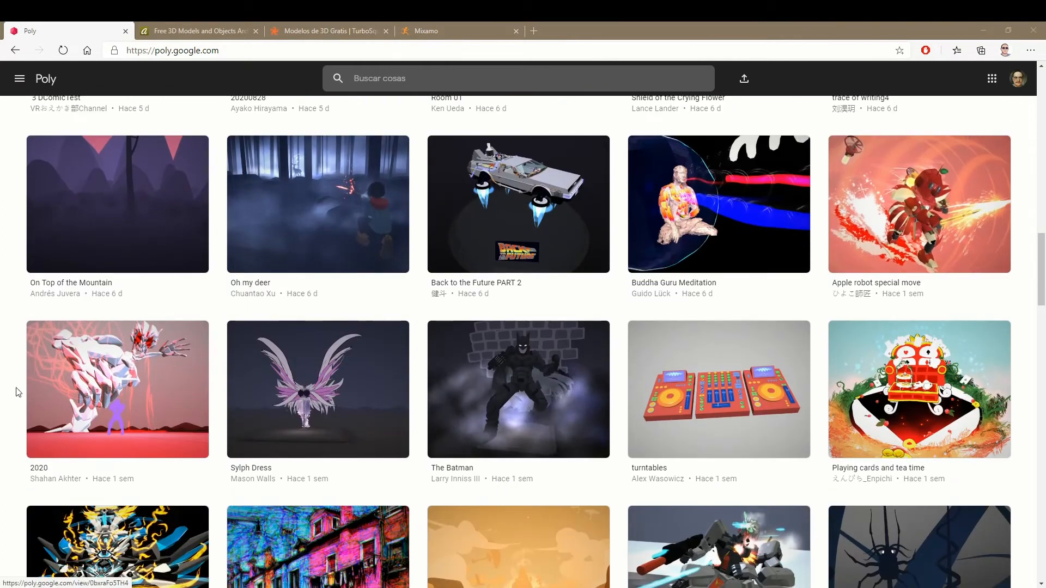
{"action": "scroll", "coordinate": [402, 552], "scroll_direction": "down", "scroll_amount": 6}
{"action": "scroll", "coordinate": [401, 552], "scroll_direction": "down", "scroll_amount": 1}
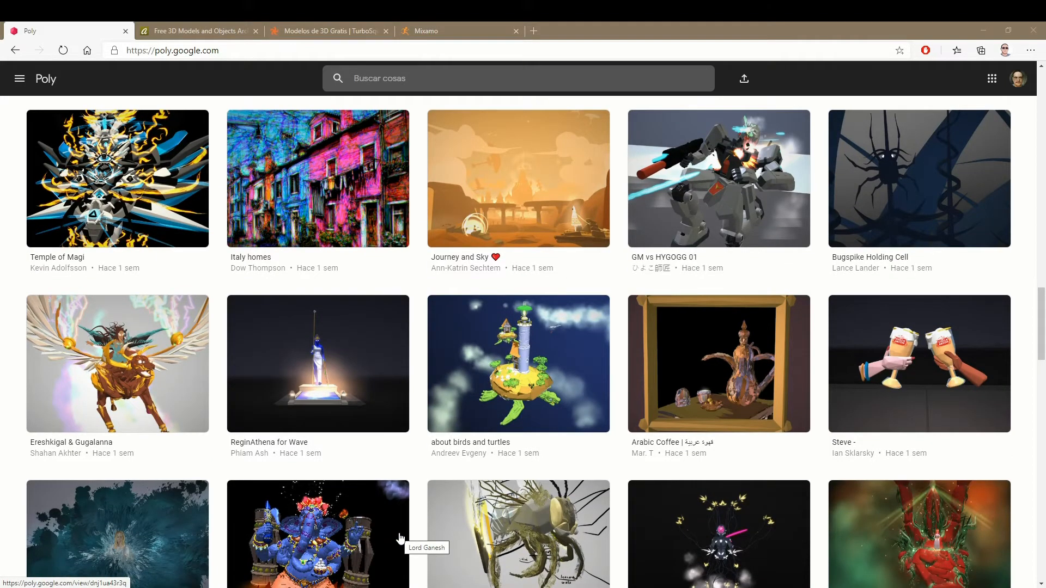
{"action": "scroll", "coordinate": [432, 509], "scroll_direction": "down", "scroll_amount": 6}
{"action": "scroll", "coordinate": [434, 509], "scroll_direction": "up", "scroll_amount": 9}
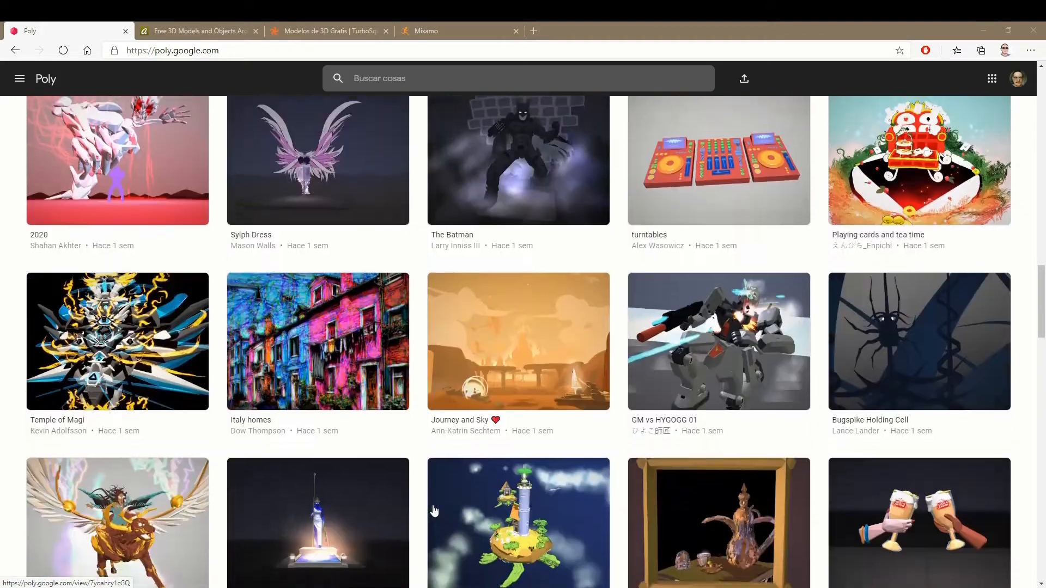
{"action": "scroll", "coordinate": [434, 510], "scroll_direction": "up", "scroll_amount": 20}
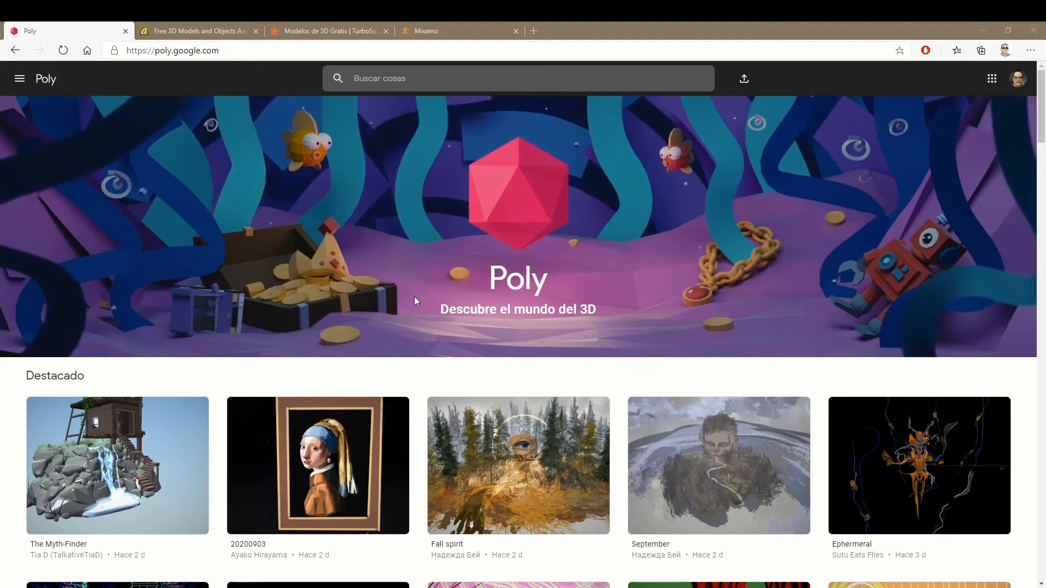
- Glance at the Archive3D page, return to Poly, and search its library for "goblin" to look over the matching models
{"action": "left_click", "coordinate": [165, 23]}
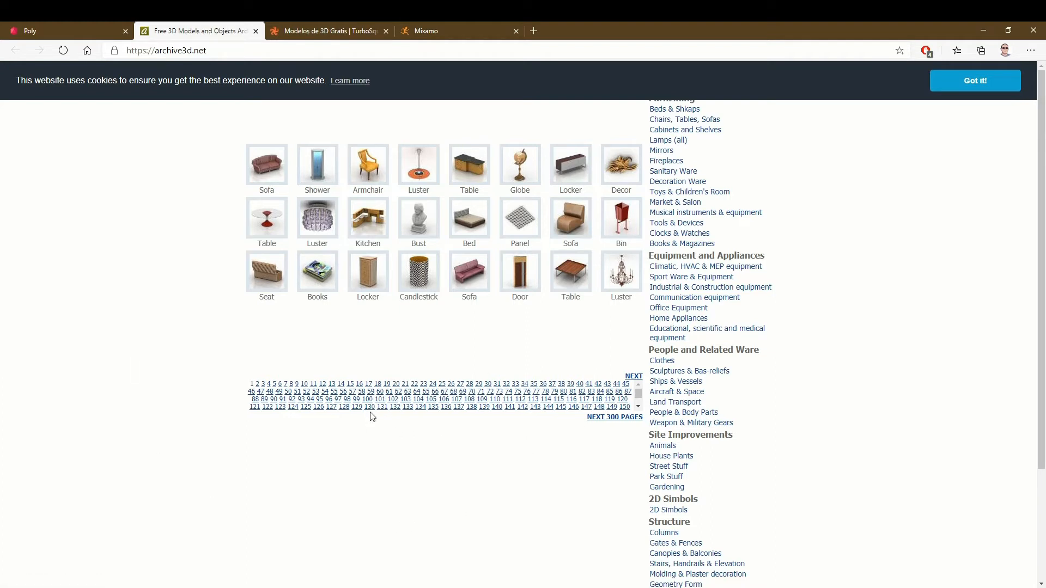
{"action": "left_click", "coordinate": [45, 30]}
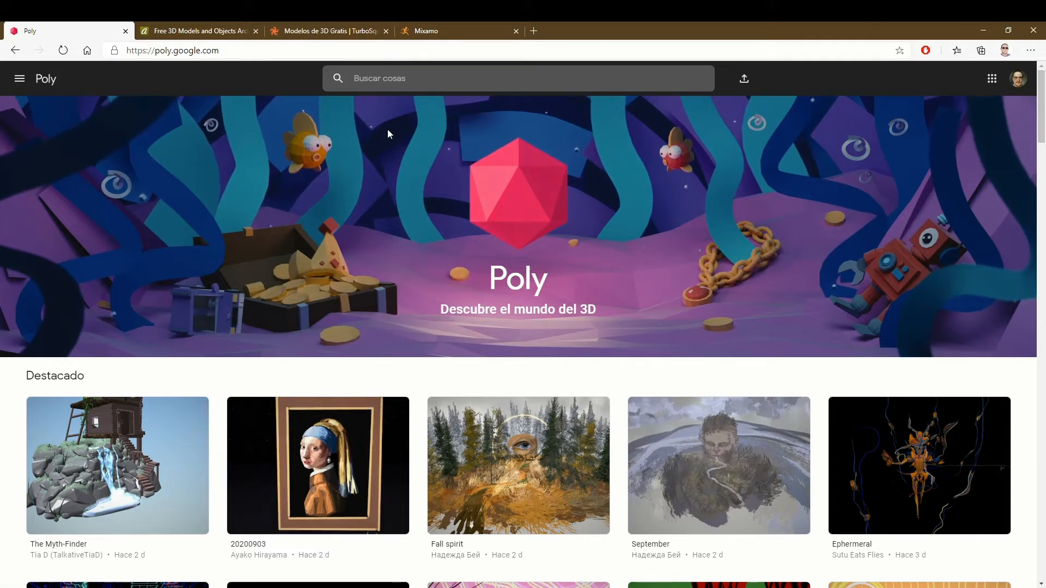
{"action": "left_click", "coordinate": [413, 83]}
{"action": "type", "text": "goblin"}
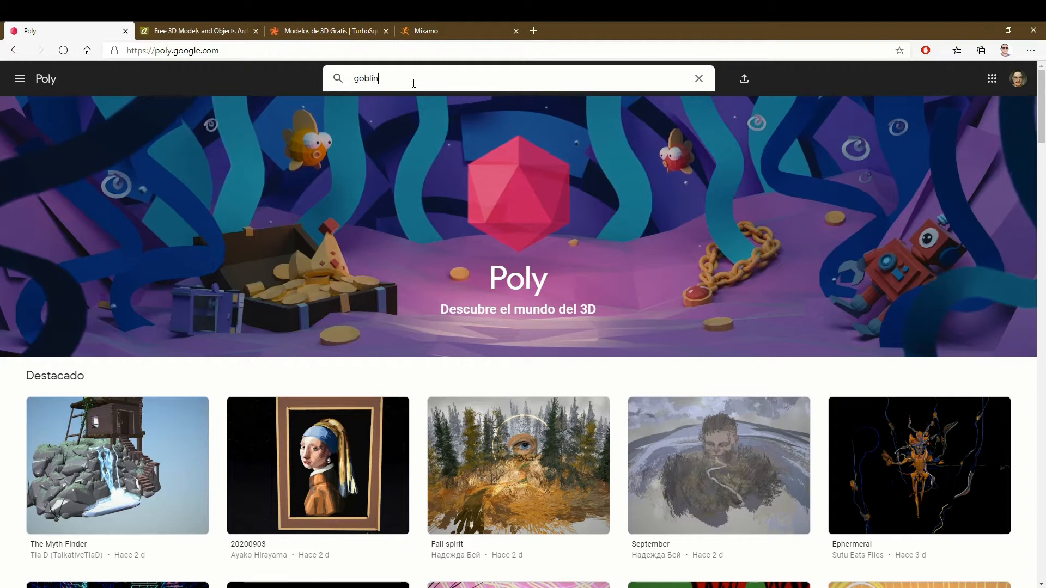
{"action": "key", "text": "Return"}
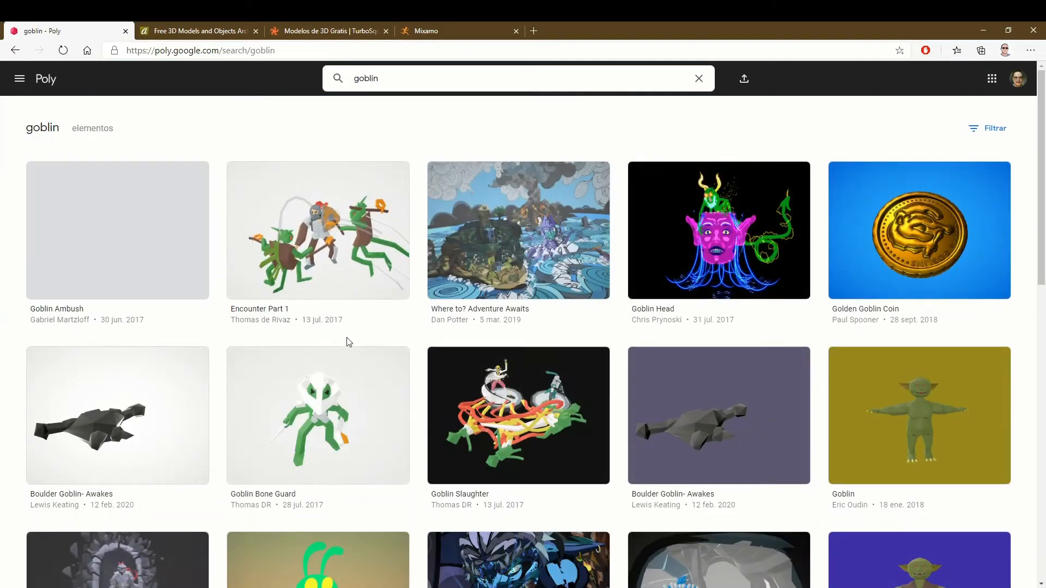
{"action": "scroll", "coordinate": [333, 392], "scroll_direction": "down", "scroll_amount": 2}
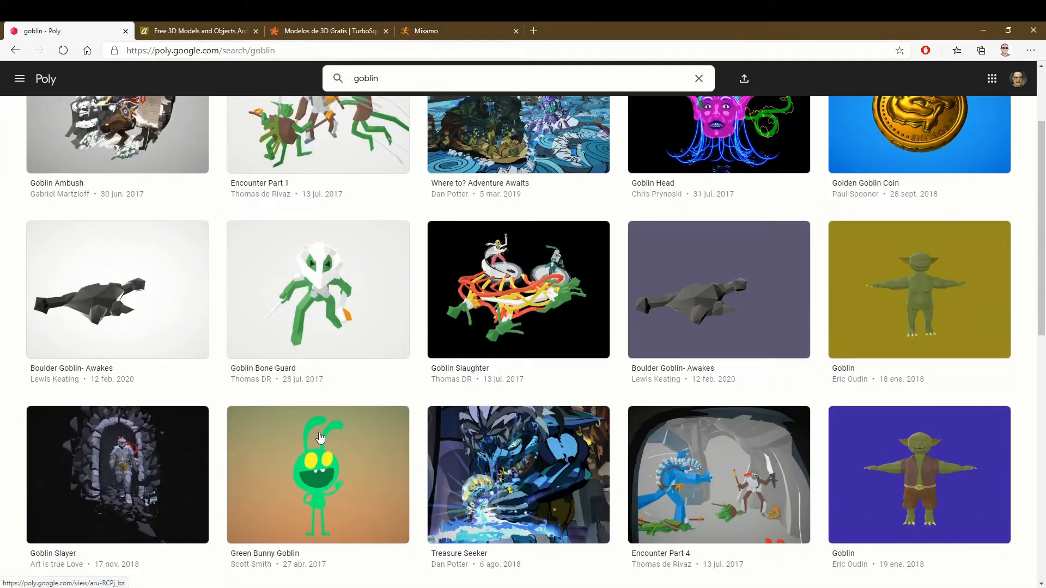
{"action": "scroll", "coordinate": [322, 423], "scroll_direction": "up", "scroll_amount": 1}
{"action": "scroll", "coordinate": [325, 448], "scroll_direction": "up", "scroll_amount": 2}
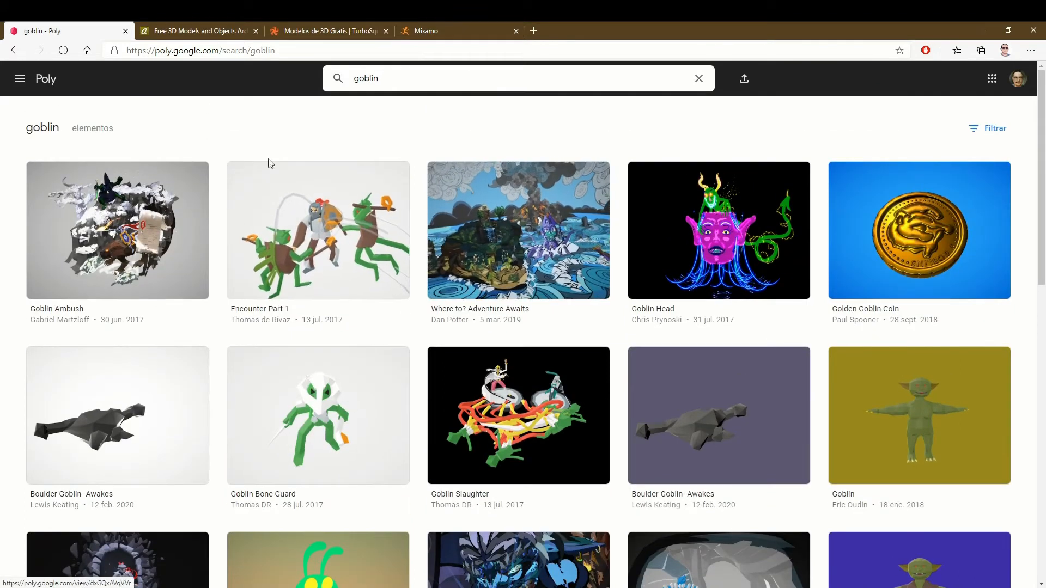
- View the Archive3D catalogue, and look through the free 3D models listed on TurboSquid
{"action": "left_click", "coordinate": [188, 25]}
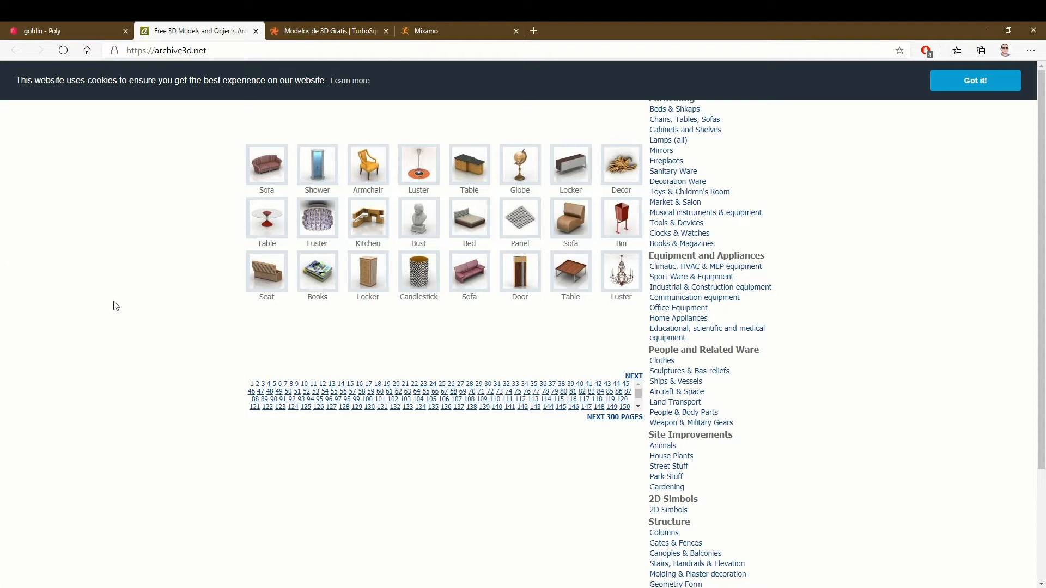
{"action": "left_click", "coordinate": [319, 28]}
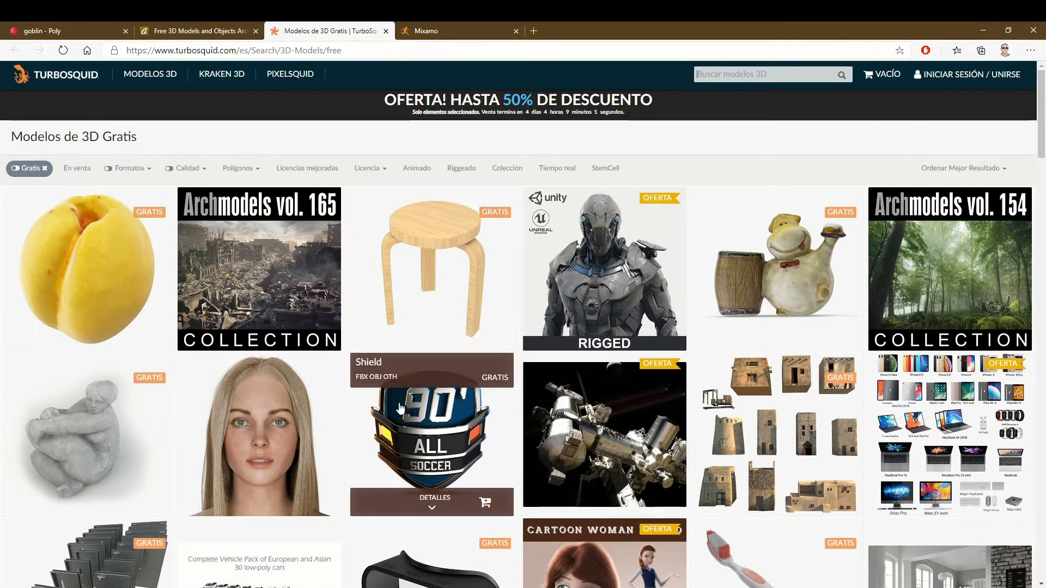
{"action": "scroll", "coordinate": [400, 408], "scroll_direction": "down", "scroll_amount": 3}
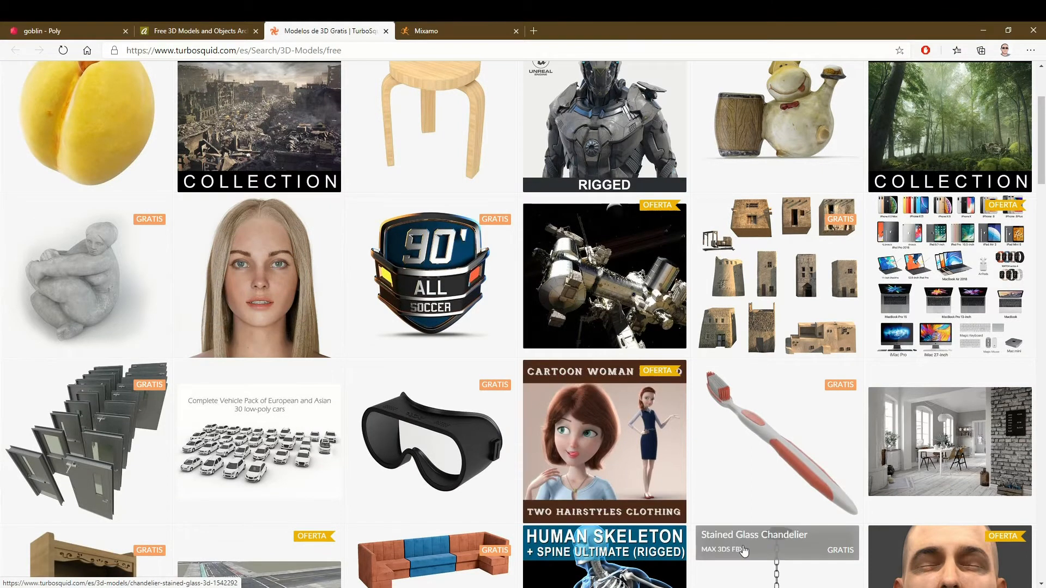
{"action": "scroll", "coordinate": [690, 477], "scroll_direction": "up", "scroll_amount": 3}
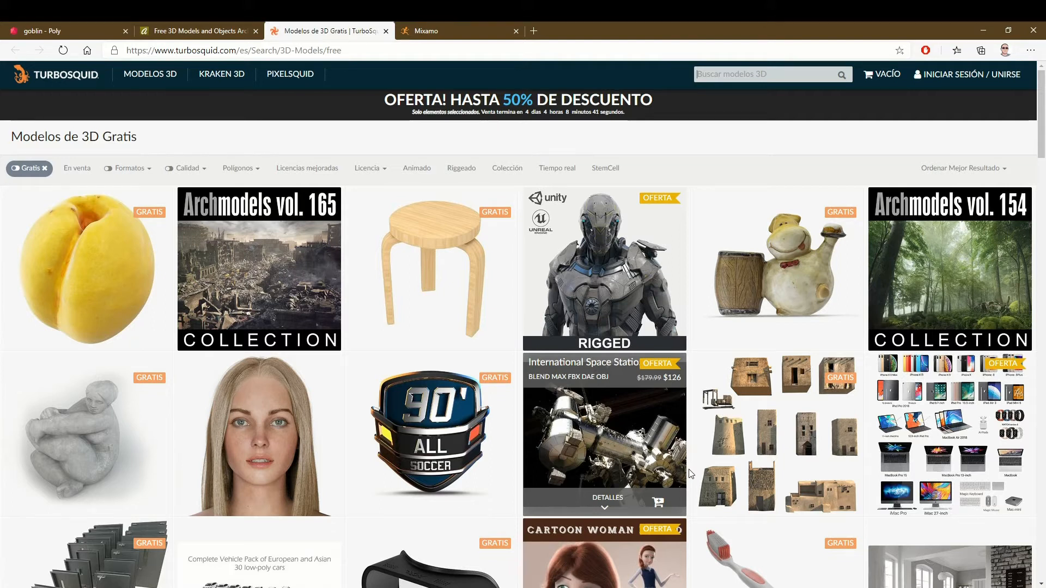
{"action": "scroll", "coordinate": [654, 463], "scroll_direction": "down", "scroll_amount": 4}
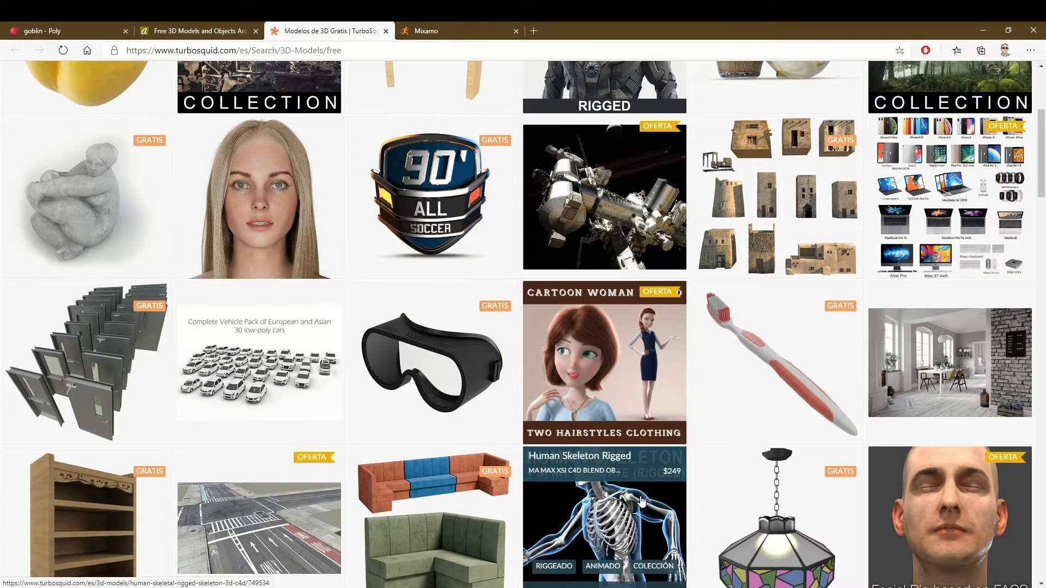
{"action": "scroll", "coordinate": [642, 501], "scroll_direction": "down", "scroll_amount": 2}
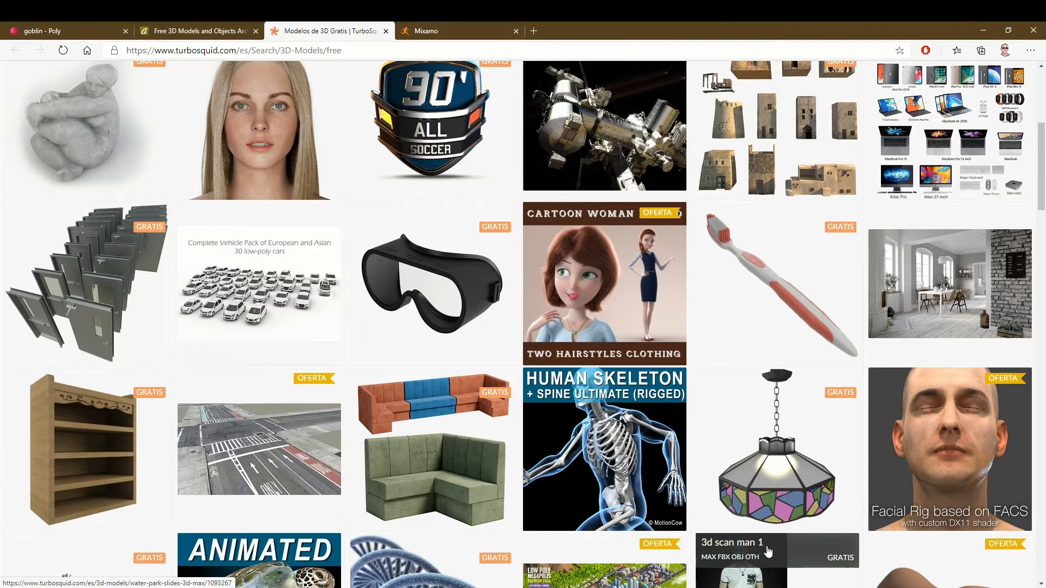
{"action": "mouse_move", "coordinate": [232, 154]}
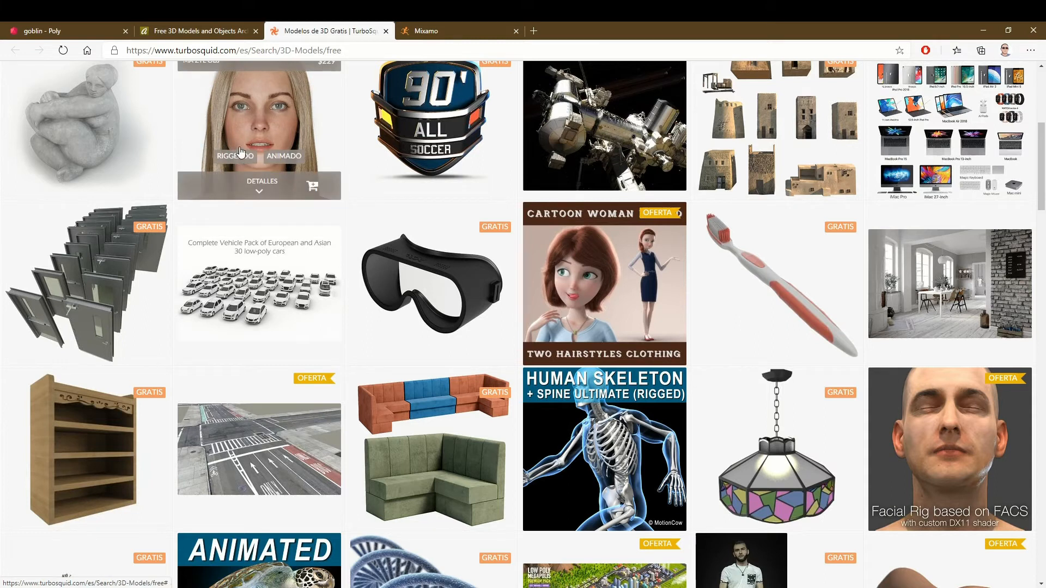
{"action": "scroll", "coordinate": [241, 152], "scroll_direction": "up", "scroll_amount": 3}
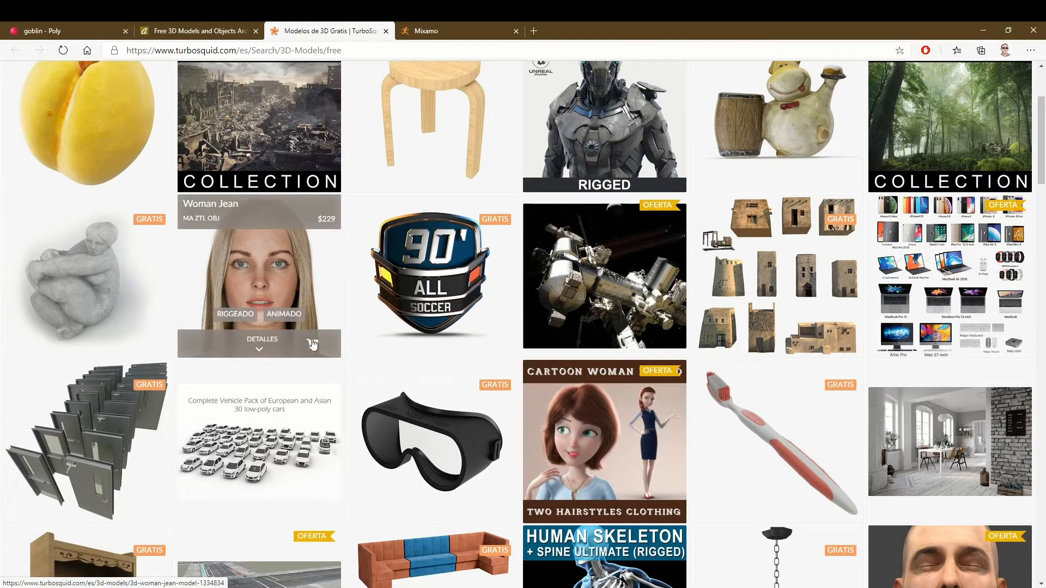
{"action": "scroll", "coordinate": [414, 436], "scroll_direction": "up", "scroll_amount": 3}
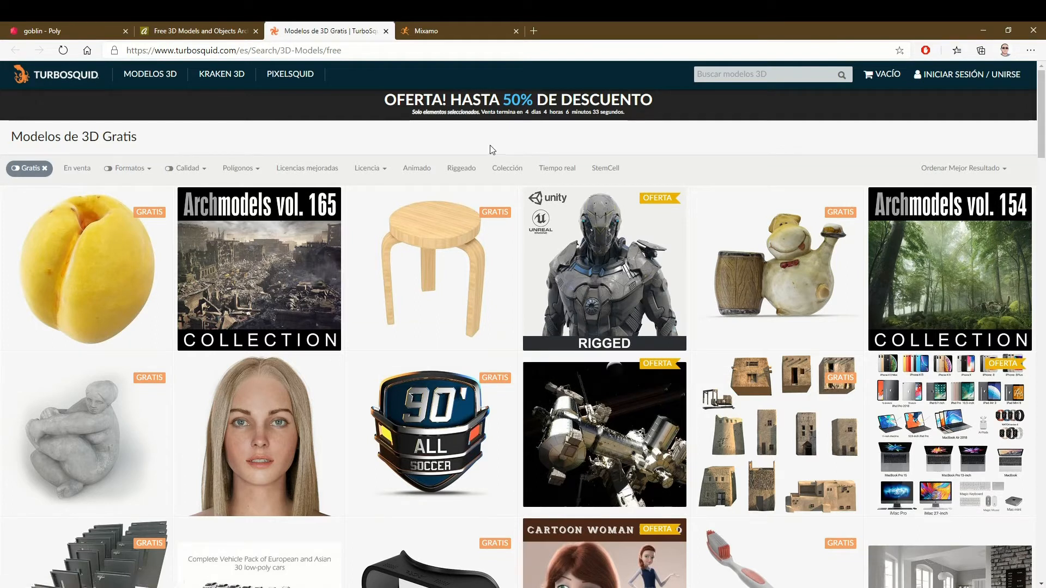
- Open the Mixamo site and look through its library of character animations and motion packs
{"action": "left_click", "coordinate": [440, 24]}
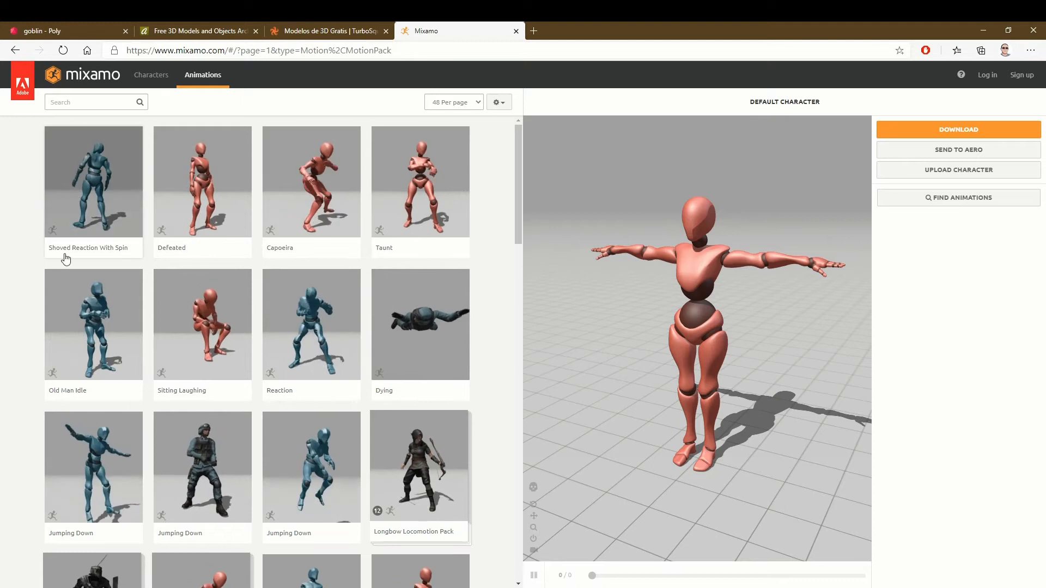
{"action": "scroll", "coordinate": [18, 392], "scroll_direction": "down", "scroll_amount": 10}
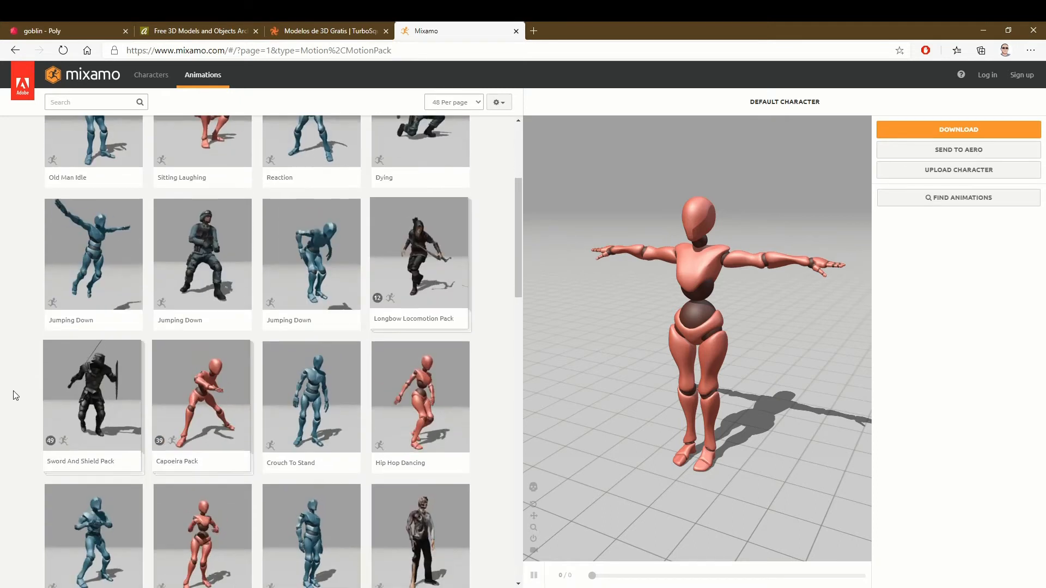
{"action": "scroll", "coordinate": [12, 403], "scroll_direction": "down", "scroll_amount": 5}
{"action": "scroll", "coordinate": [12, 403], "scroll_direction": "up", "scroll_amount": 8}
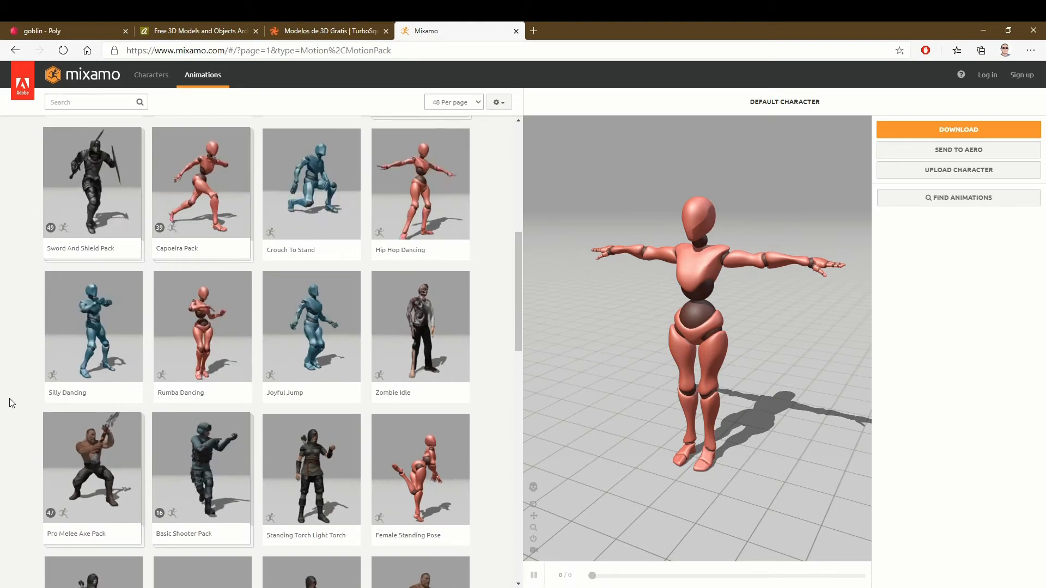
{"action": "scroll", "coordinate": [12, 403], "scroll_direction": "down", "scroll_amount": 3}
{"action": "scroll", "coordinate": [13, 404], "scroll_direction": "up", "scroll_amount": 10}
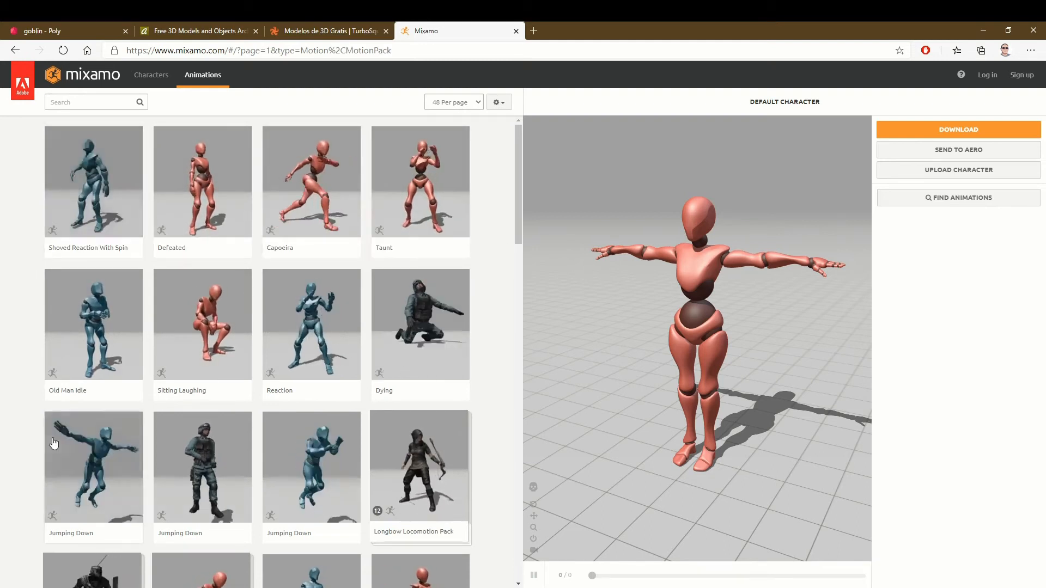
{"action": "scroll", "coordinate": [53, 462], "scroll_direction": "down", "scroll_amount": 5}
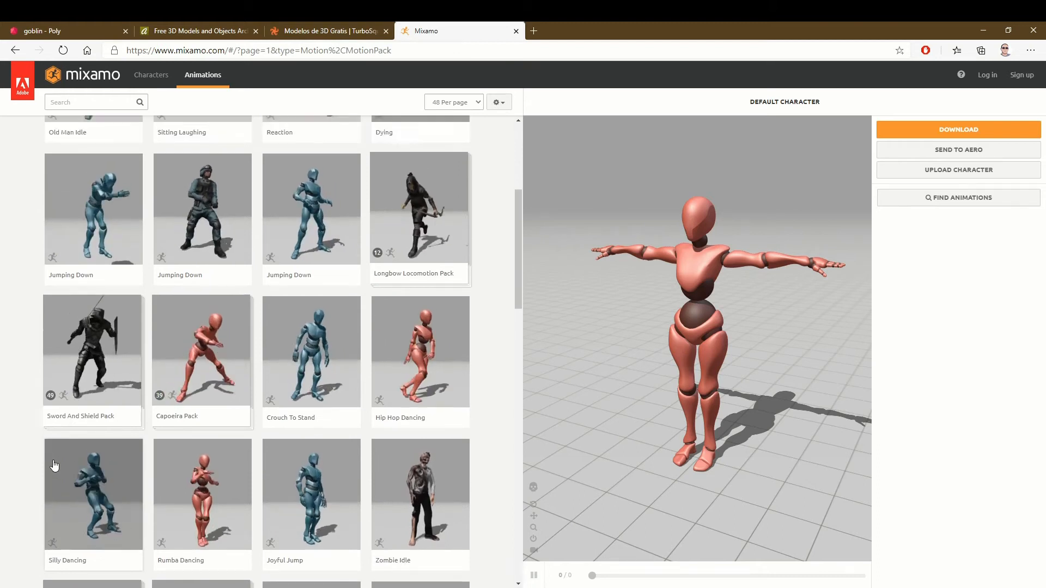
- Look further through Mixamo's animations and motion packs, and glance again at the TurboSquid and Poly pages
{"action": "scroll", "coordinate": [54, 463], "scroll_direction": "down", "scroll_amount": 2}
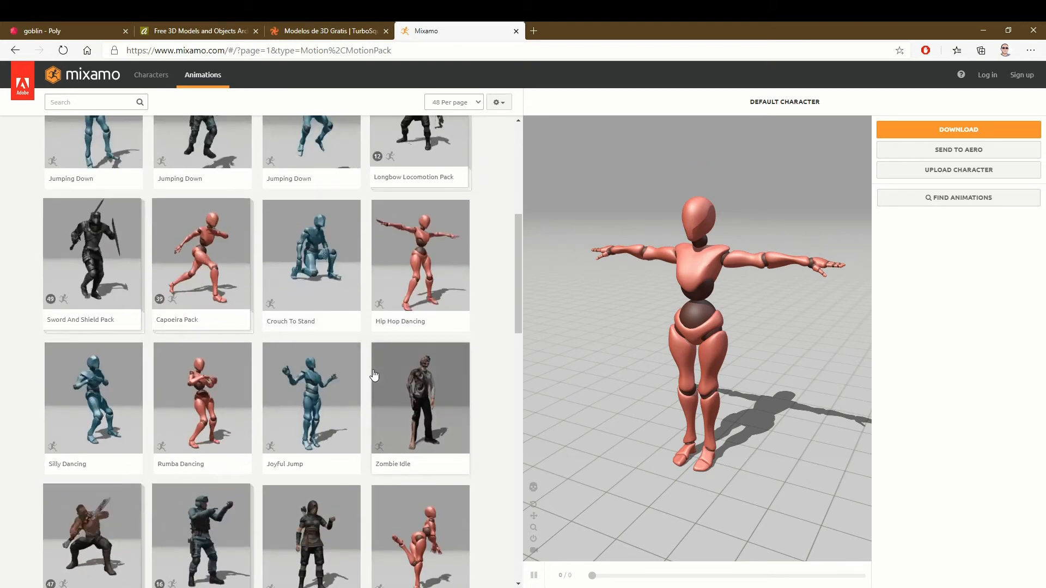
{"action": "scroll", "coordinate": [340, 401], "scroll_direction": "down", "scroll_amount": 2}
{"action": "scroll", "coordinate": [340, 401], "scroll_direction": "up", "scroll_amount": 2}
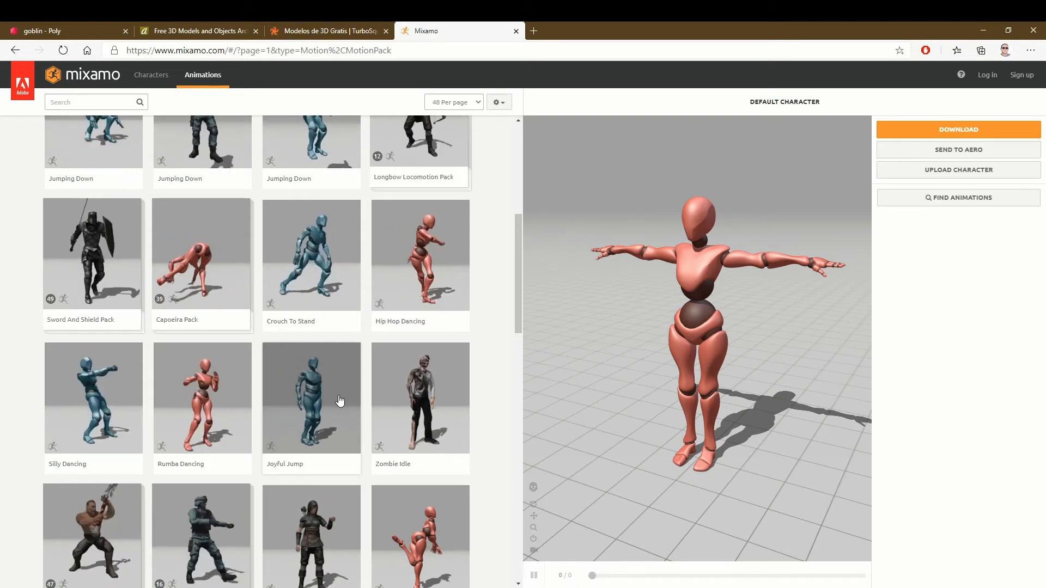
{"action": "left_click", "coordinate": [312, 24]}
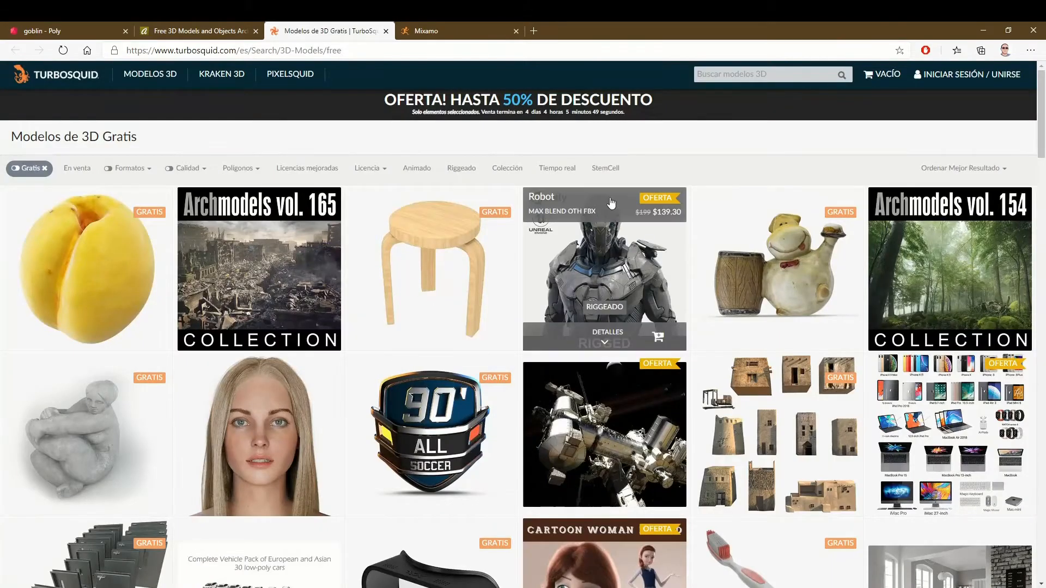
{"action": "left_click", "coordinate": [175, 25]}
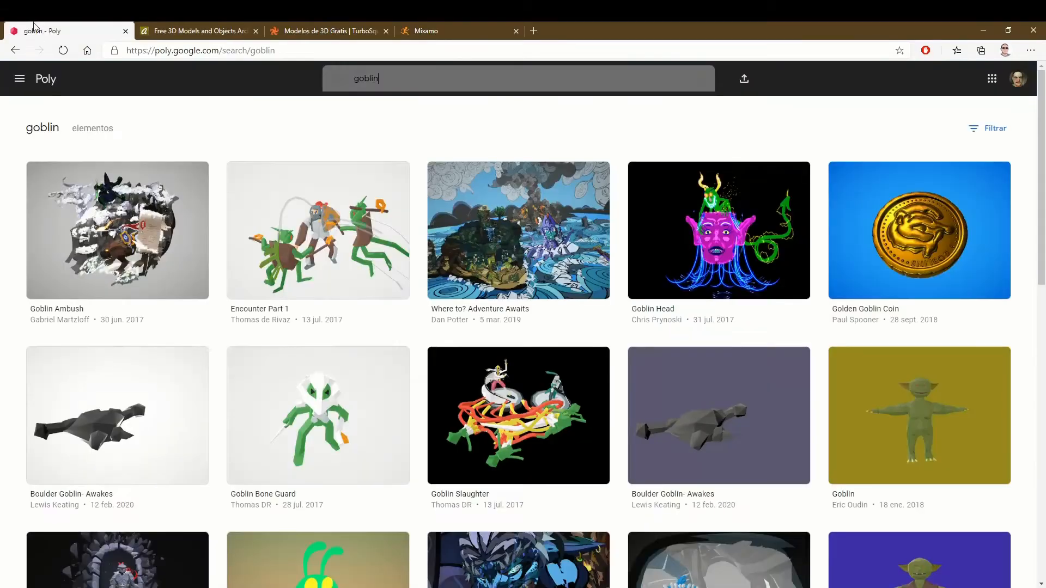
{"action": "left_click", "coordinate": [288, 31]}
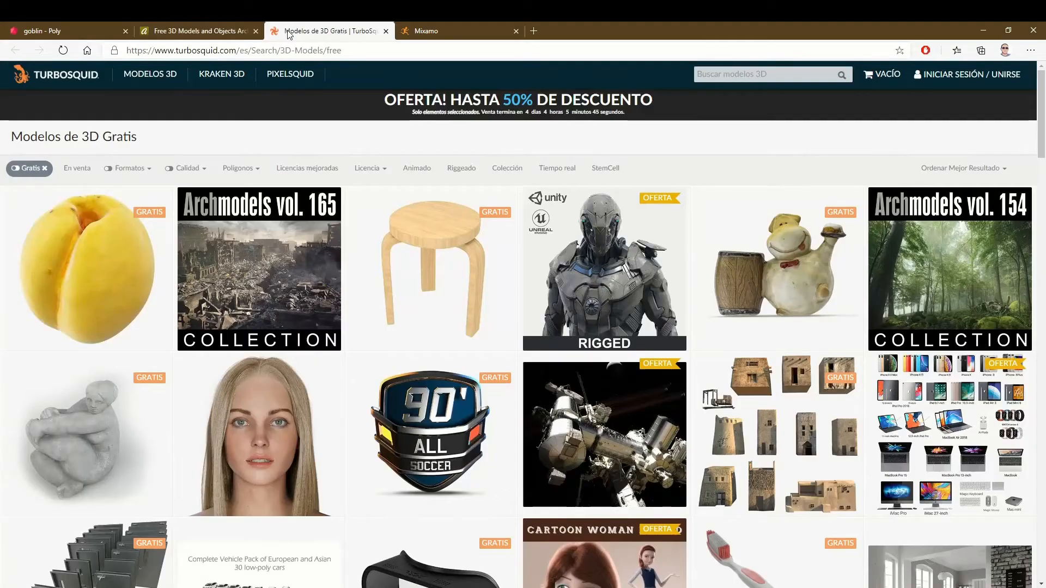
- Return to Mixamo and look through the whole first page of its character animations
{"action": "left_click", "coordinate": [487, 28]}
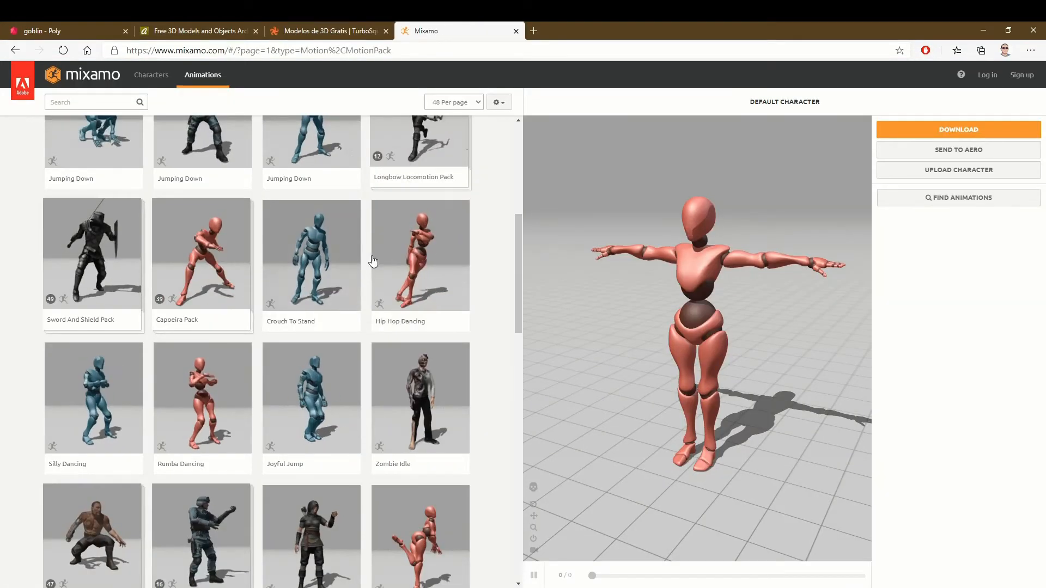
{"action": "scroll", "coordinate": [474, 353], "scroll_direction": "up", "scroll_amount": 1}
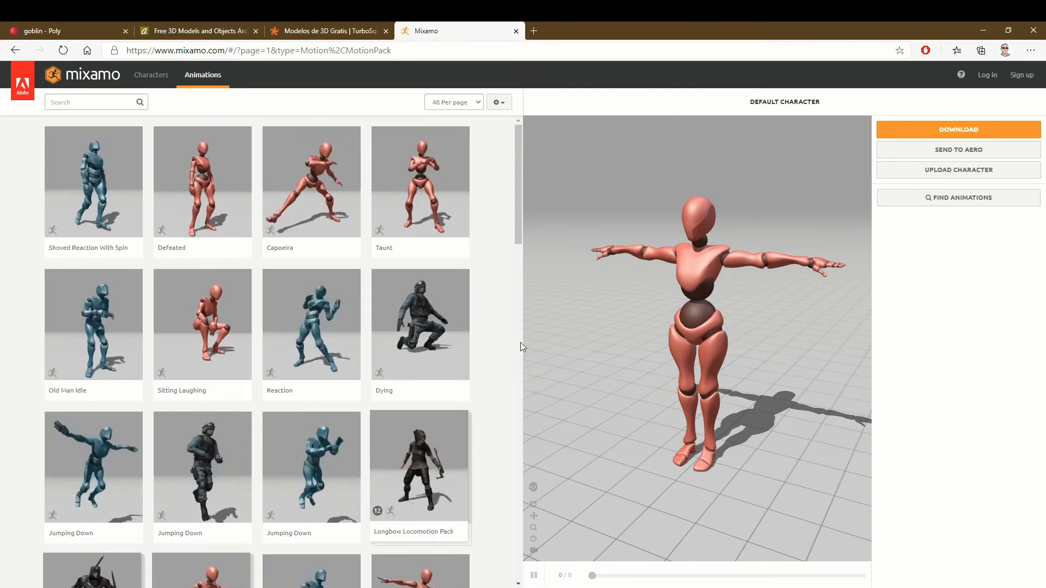
{"action": "scroll", "coordinate": [521, 343], "scroll_direction": "down", "scroll_amount": 4}
{"action": "scroll", "coordinate": [521, 347], "scroll_direction": "down", "scroll_amount": 7}
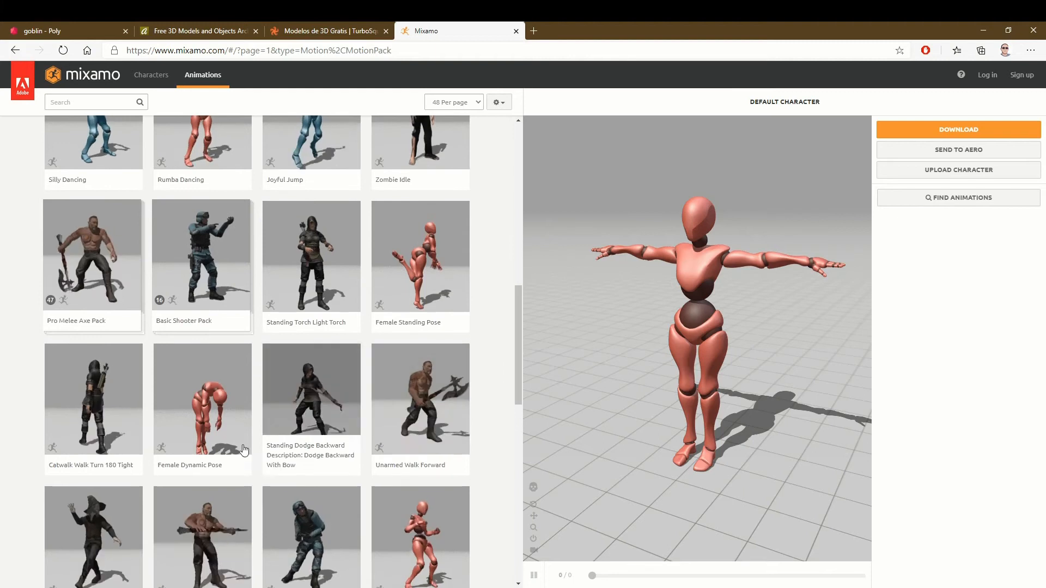
{"action": "scroll", "coordinate": [244, 441], "scroll_direction": "up", "scroll_amount": 1}
{"action": "scroll", "coordinate": [244, 441], "scroll_direction": "down", "scroll_amount": 5}
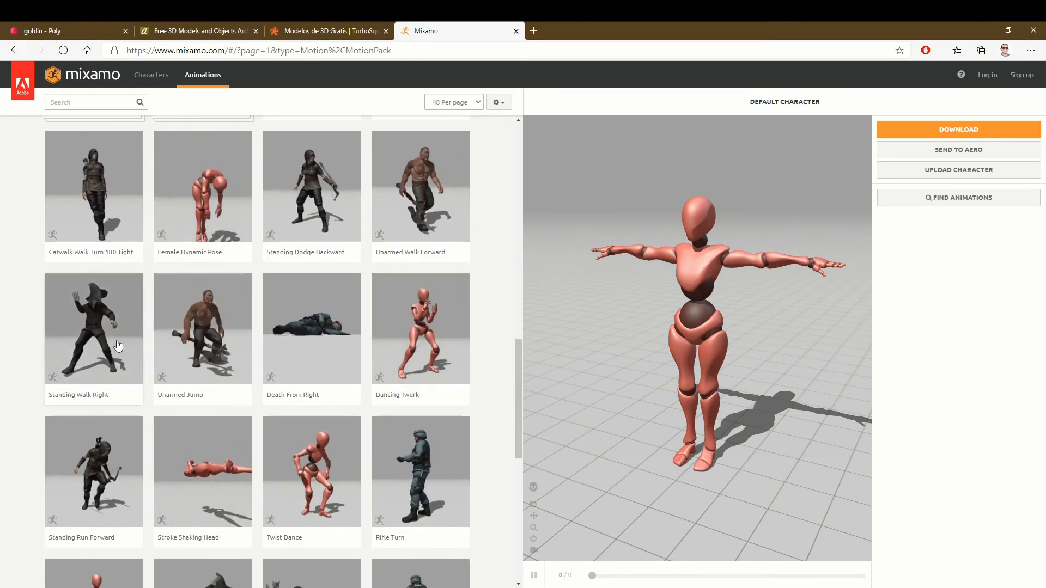
{"action": "scroll", "coordinate": [79, 429], "scroll_direction": "down", "scroll_amount": 8}
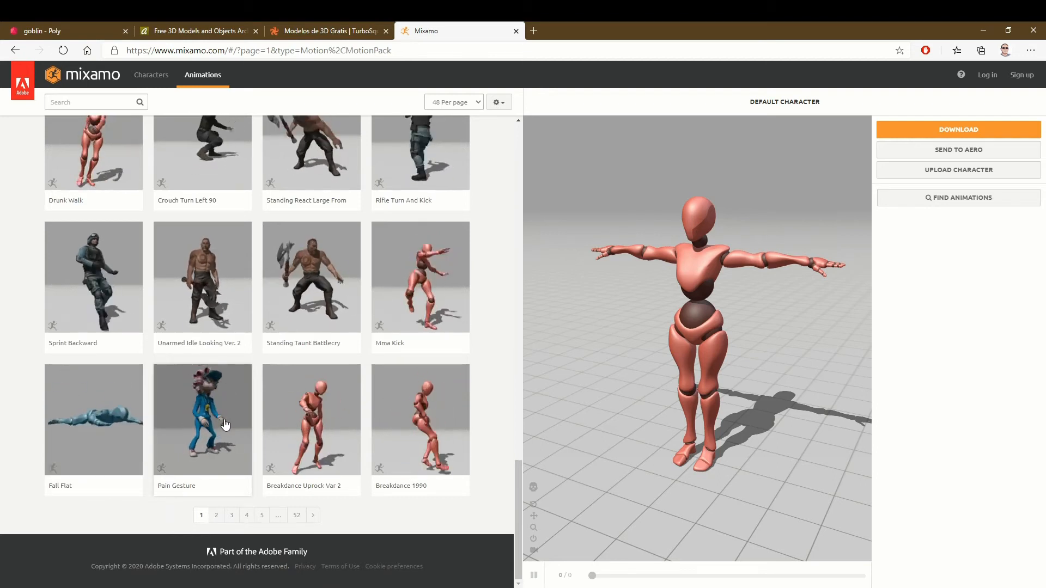
{"action": "scroll", "coordinate": [246, 444], "scroll_direction": "up", "scroll_amount": 18}
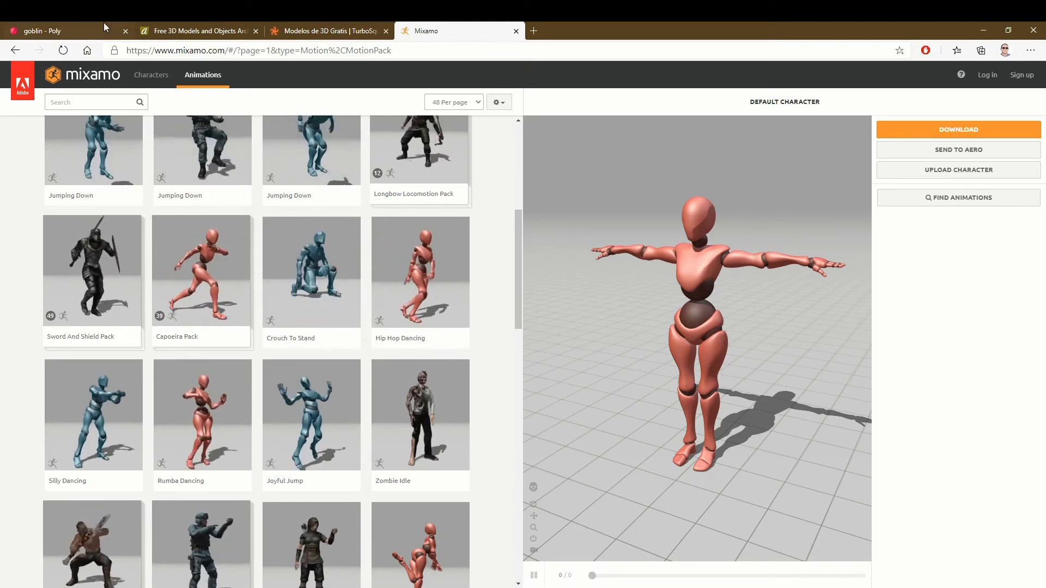
- Switch to the Poly site and search its library for "moon"
{"action": "left_click", "coordinate": [85, 28]}
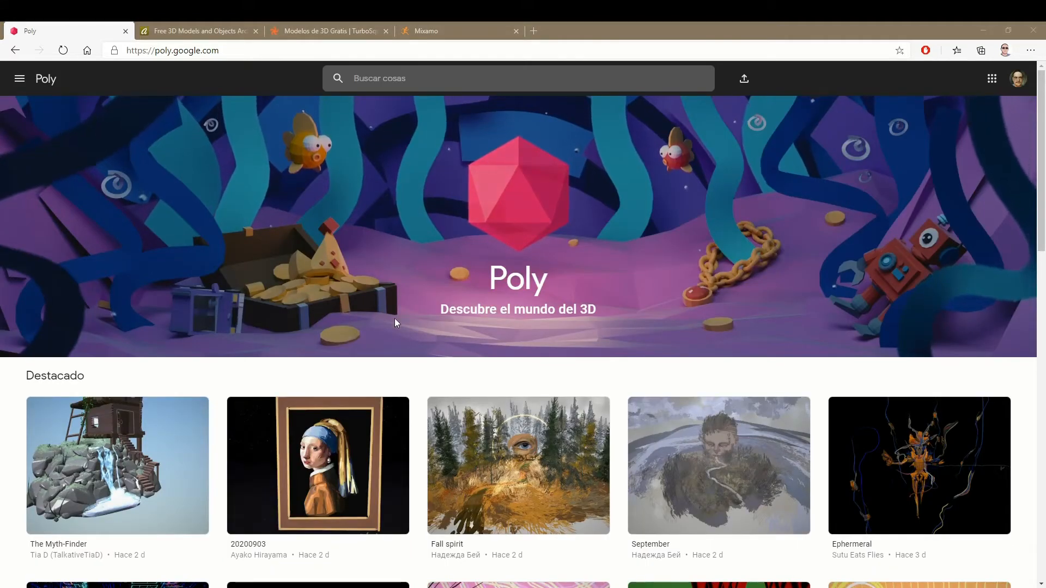
{"action": "left_click", "coordinate": [380, 76]}
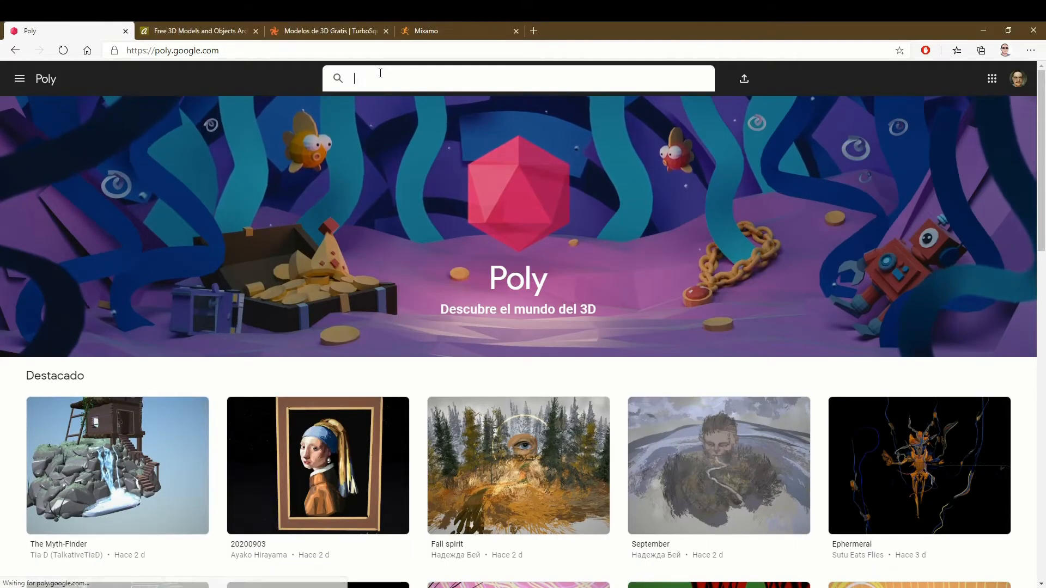
{"action": "type", "text": "moon"}
{"action": "key", "text": "Return"}
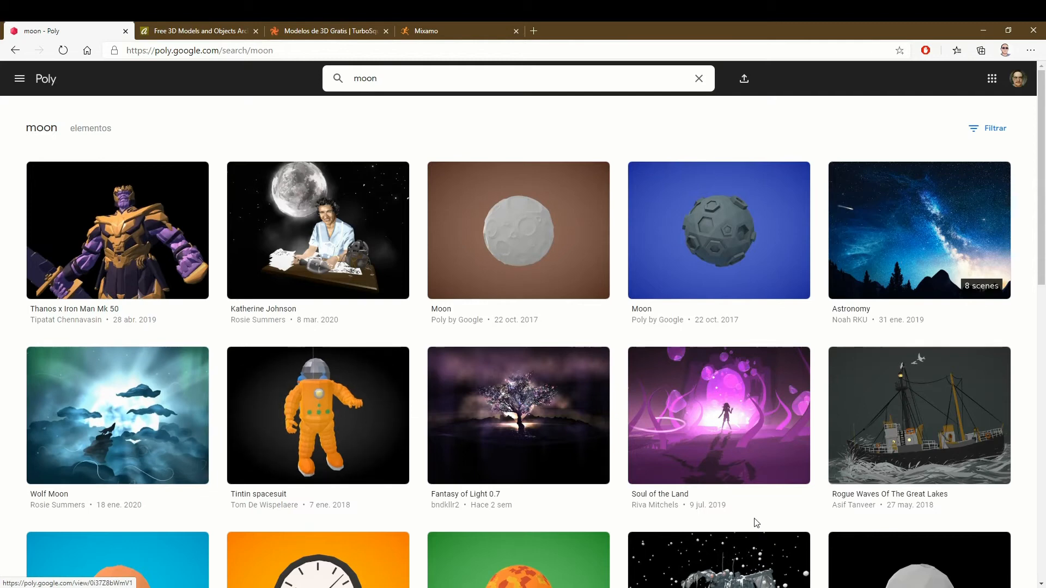
- Look over the models matching "moon" for one that could be used in the game
{"action": "scroll", "coordinate": [755, 523], "scroll_direction": "down", "scroll_amount": 1}
{"action": "scroll", "coordinate": [754, 523], "scroll_direction": "down", "scroll_amount": 10}
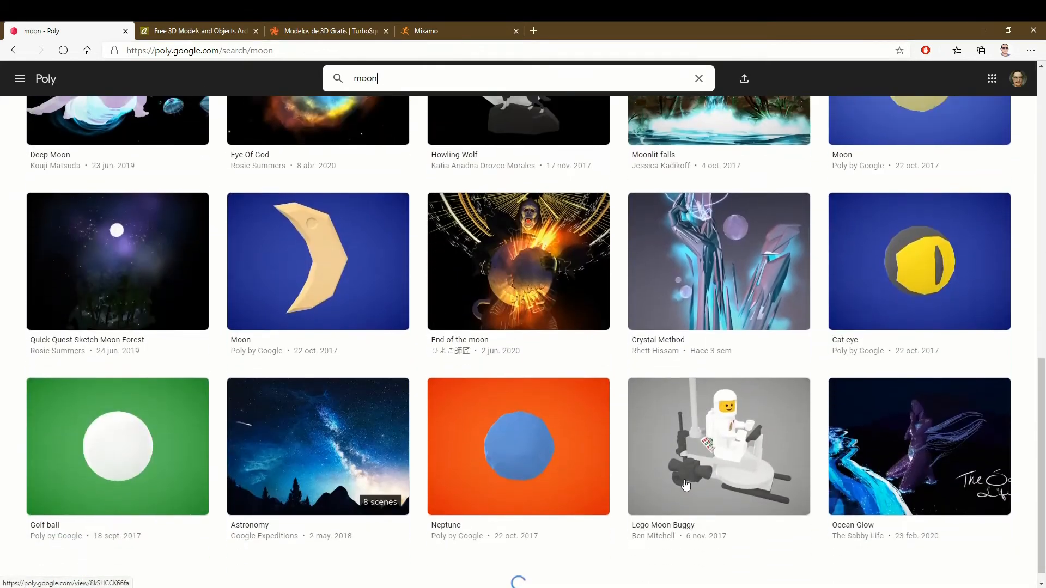
{"action": "scroll", "coordinate": [687, 484], "scroll_direction": "down", "scroll_amount": 5}
{"action": "scroll", "coordinate": [687, 484], "scroll_direction": "down", "scroll_amount": 10}
{"action": "scroll", "coordinate": [684, 479], "scroll_direction": "up", "scroll_amount": 5}
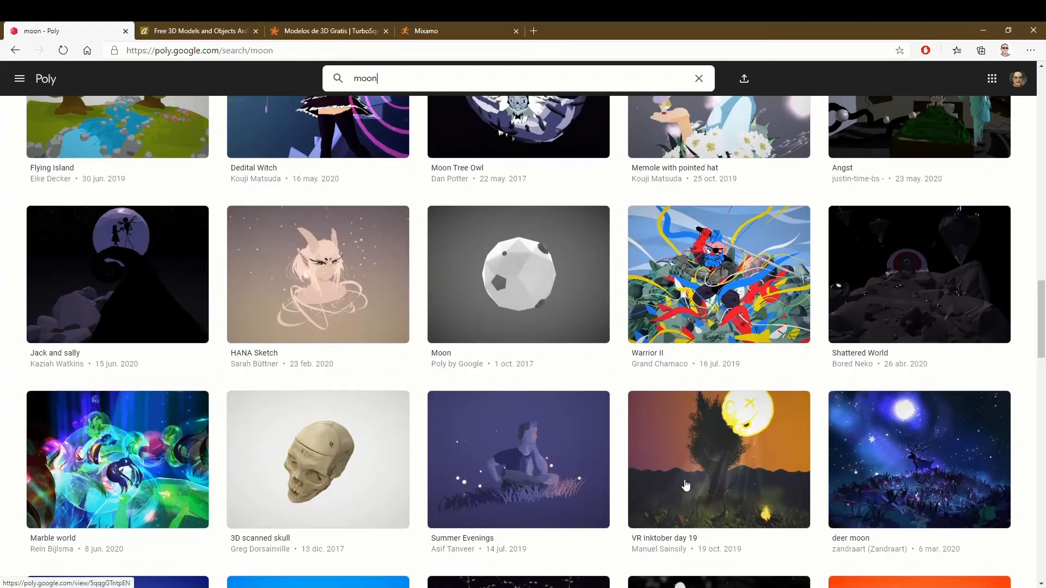
{"action": "scroll", "coordinate": [686, 485], "scroll_direction": "down", "scroll_amount": 4}
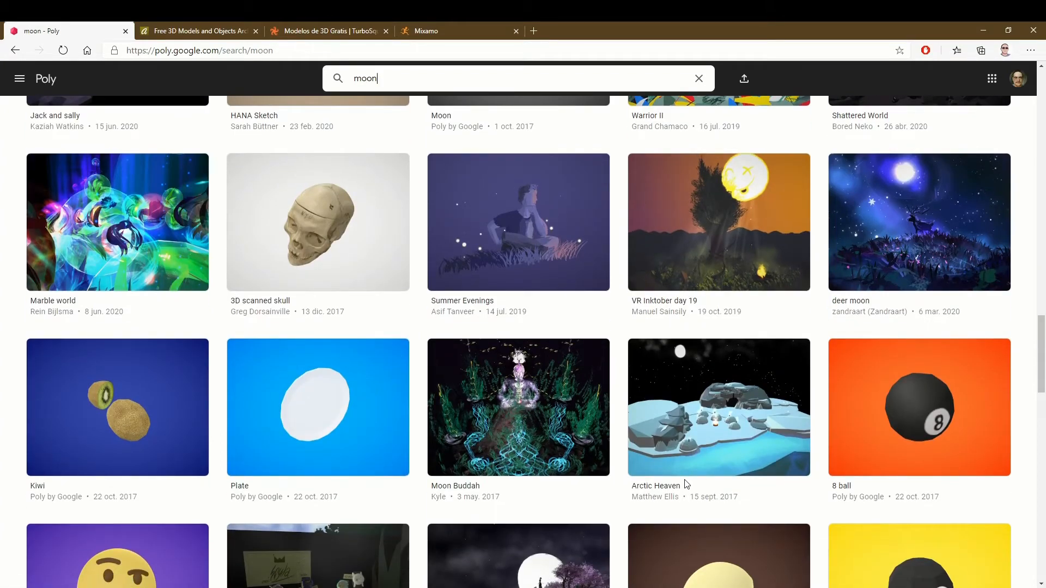
{"action": "scroll", "coordinate": [614, 472], "scroll_direction": "up", "scroll_amount": 20}
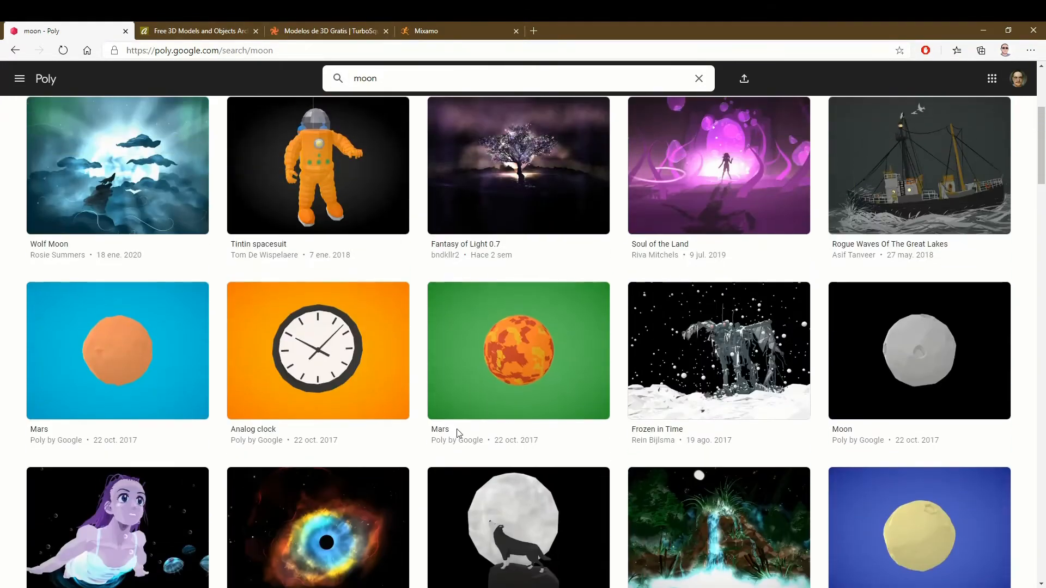
{"action": "scroll", "coordinate": [452, 432], "scroll_direction": "up", "scroll_amount": 4}
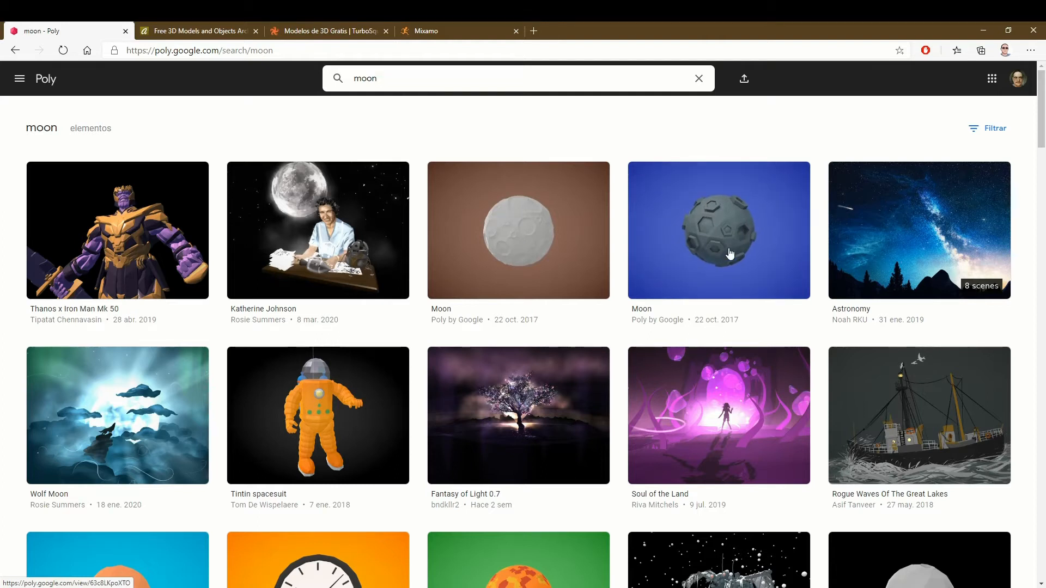
- Preview the grey cratered Moon model on the blue background, and open the Katherine Johnson scene from the same results
{"action": "left_click", "coordinate": [728, 249]}
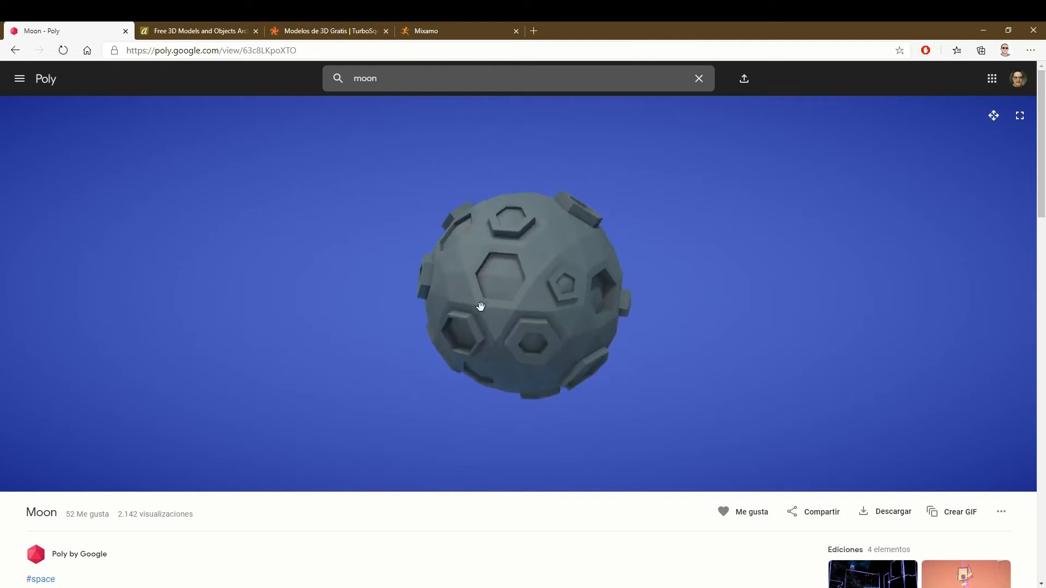
{"action": "left_click", "coordinate": [16, 50]}
{"action": "left_click", "coordinate": [318, 221]}
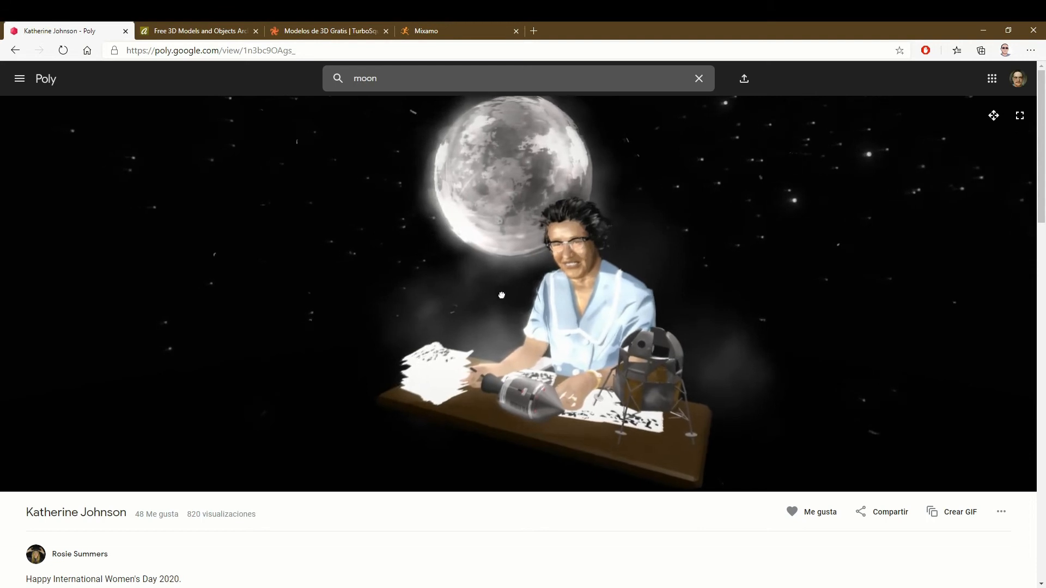
- Orbit around the Katherine Johnson scene to examine the desk, figure and moon from several angles
{"action": "left_click_drag", "start_coordinate": [502, 297], "coordinate": [524, 344]}
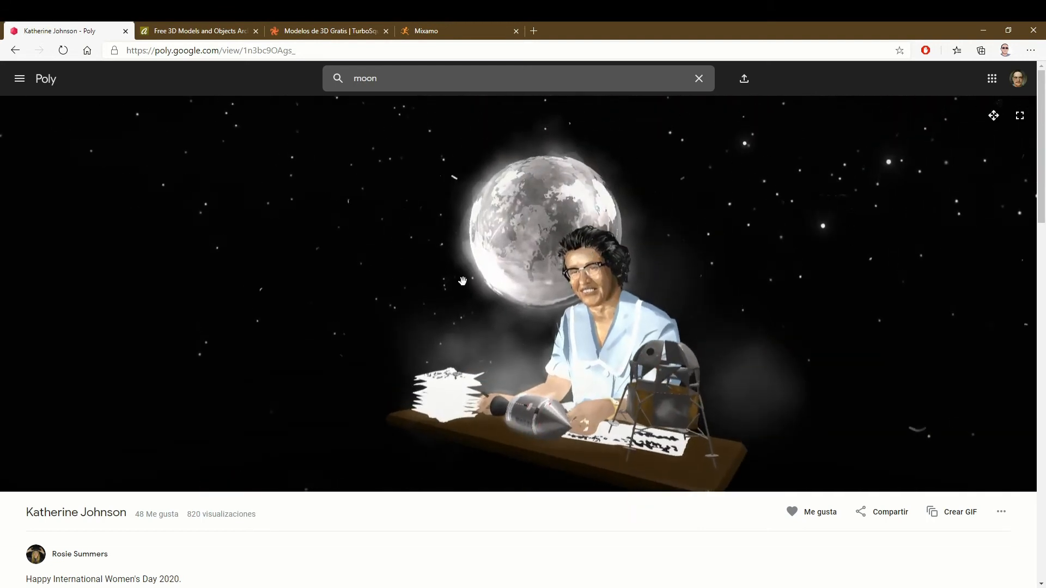
{"action": "left_click_drag", "start_coordinate": [750, 368], "coordinate": [662, 368]}
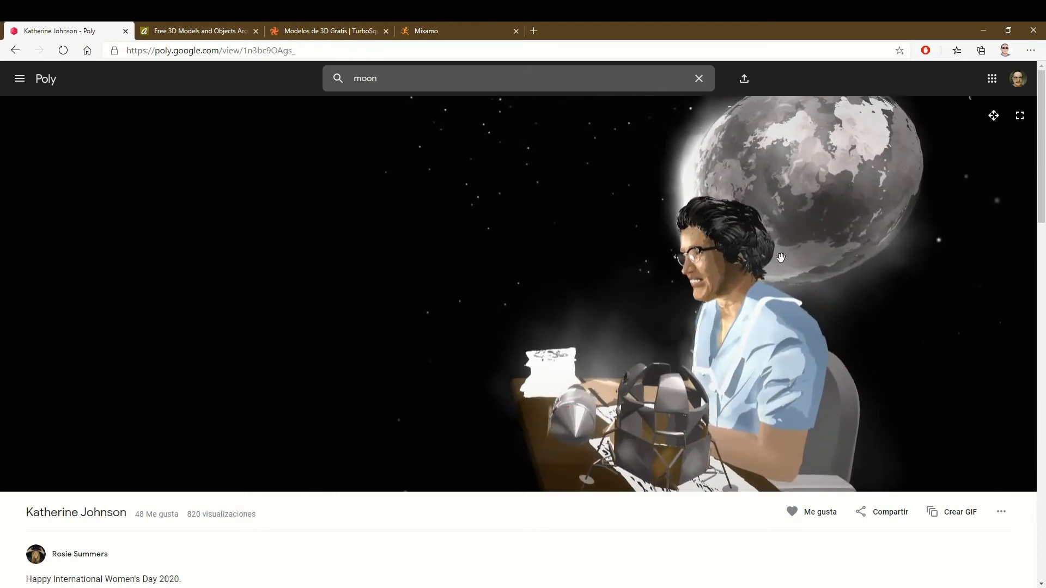
{"action": "left_click_drag", "start_coordinate": [779, 272], "coordinate": [800, 359]}
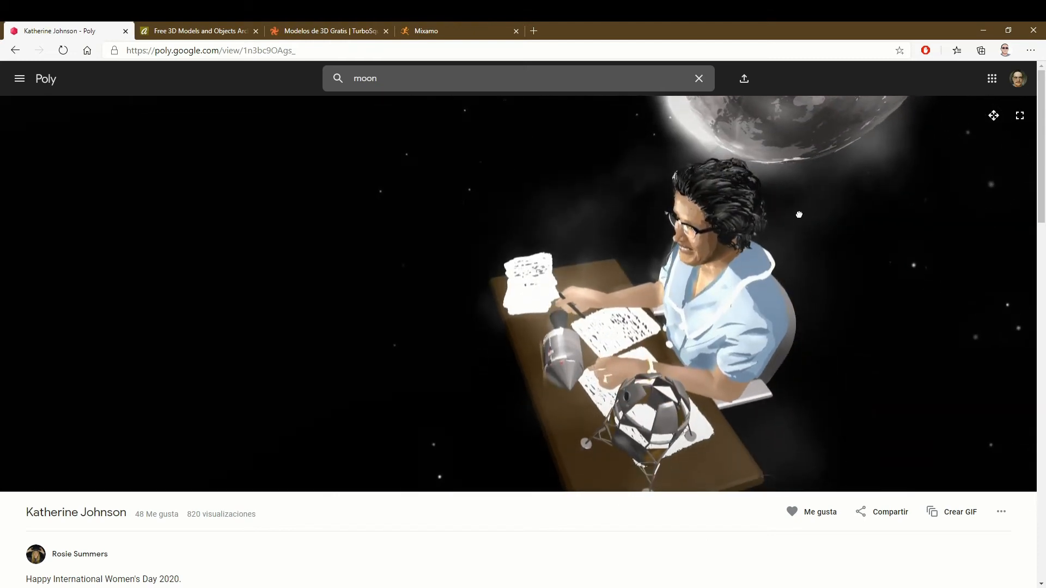
{"action": "left_click_drag", "start_coordinate": [799, 215], "coordinate": [811, 165]}
{"action": "left_click_drag", "start_coordinate": [651, 290], "coordinate": [785, 306]}
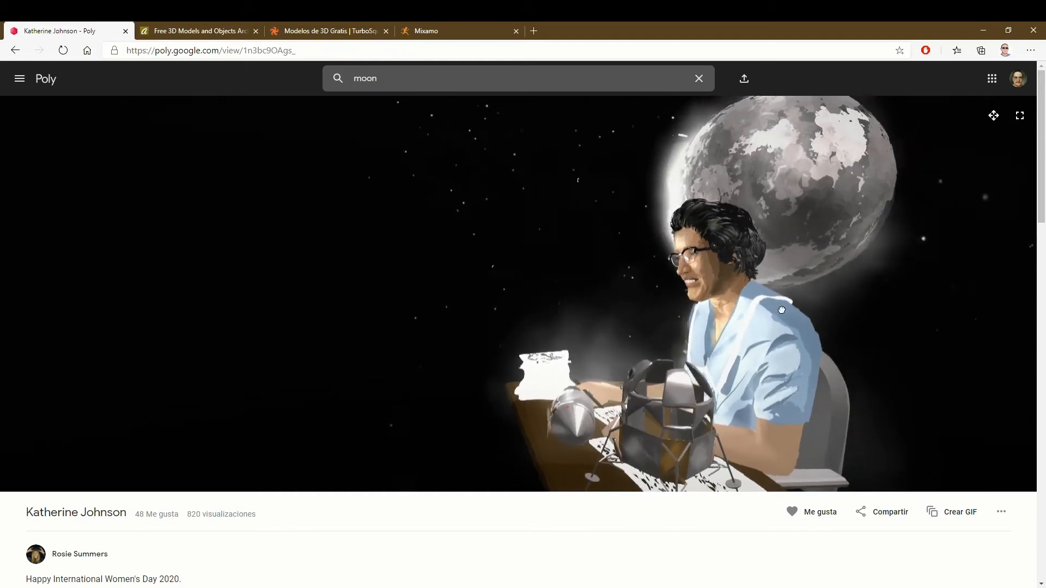
{"action": "left_click_drag", "start_coordinate": [495, 294], "coordinate": [635, 300]}
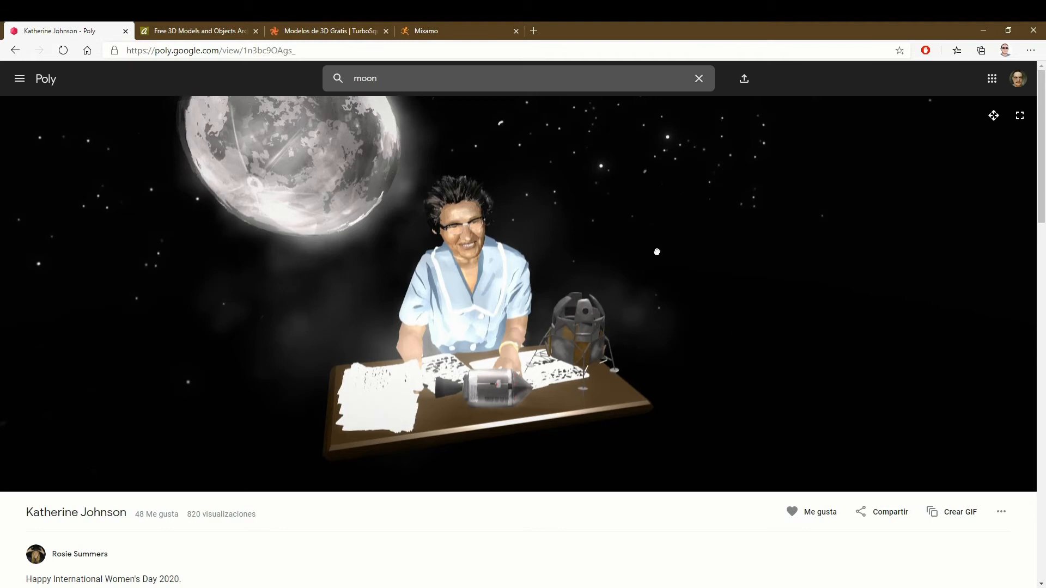
{"action": "left_click_drag", "start_coordinate": [657, 252], "coordinate": [434, 250]}
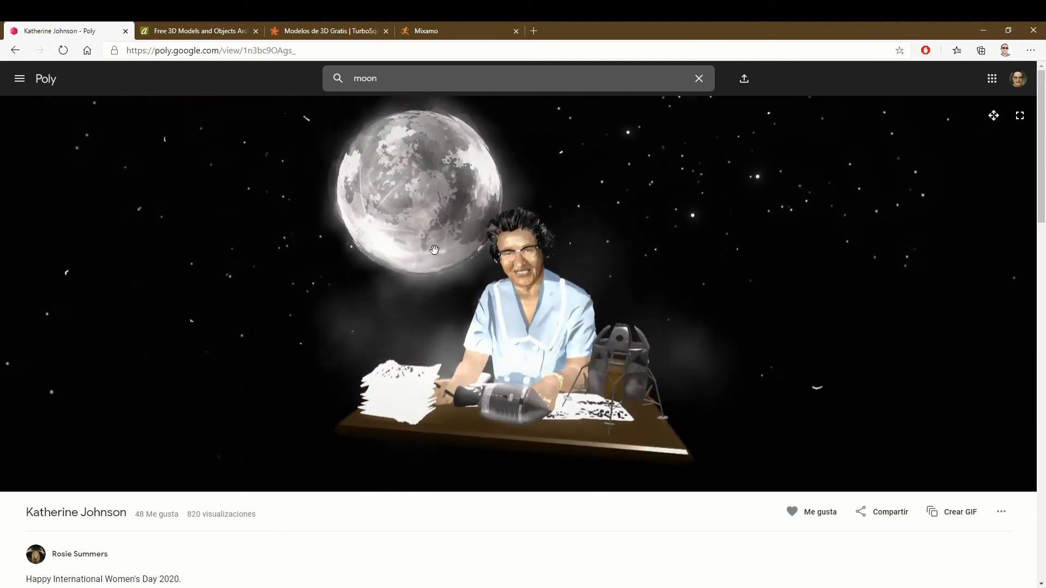
{"action": "left_click_drag", "start_coordinate": [311, 297], "coordinate": [180, 212]}
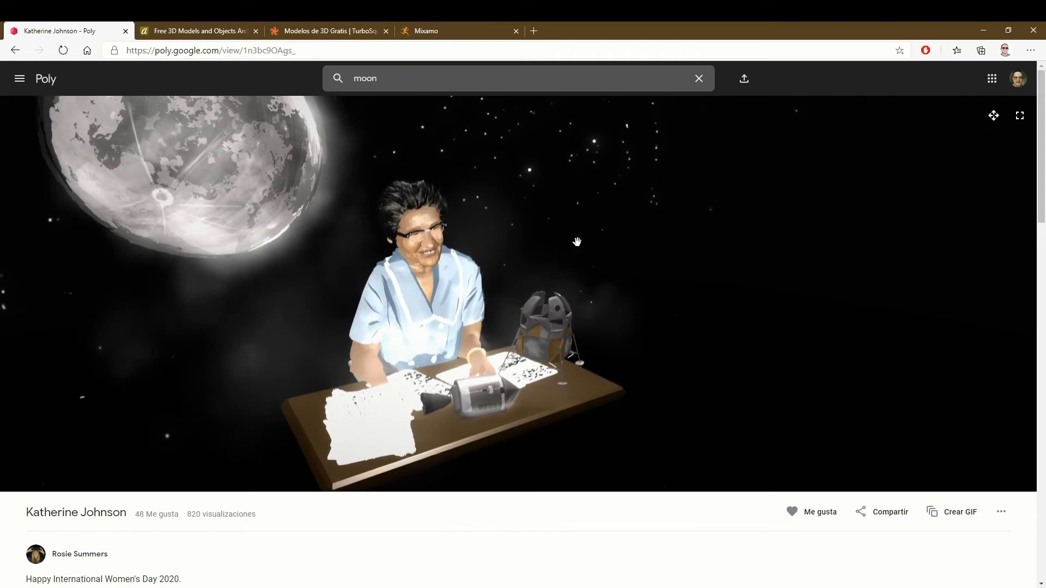
{"action": "left_click_drag", "start_coordinate": [581, 224], "coordinate": [442, 206]}
{"action": "left_click_drag", "start_coordinate": [523, 178], "coordinate": [425, 182]}
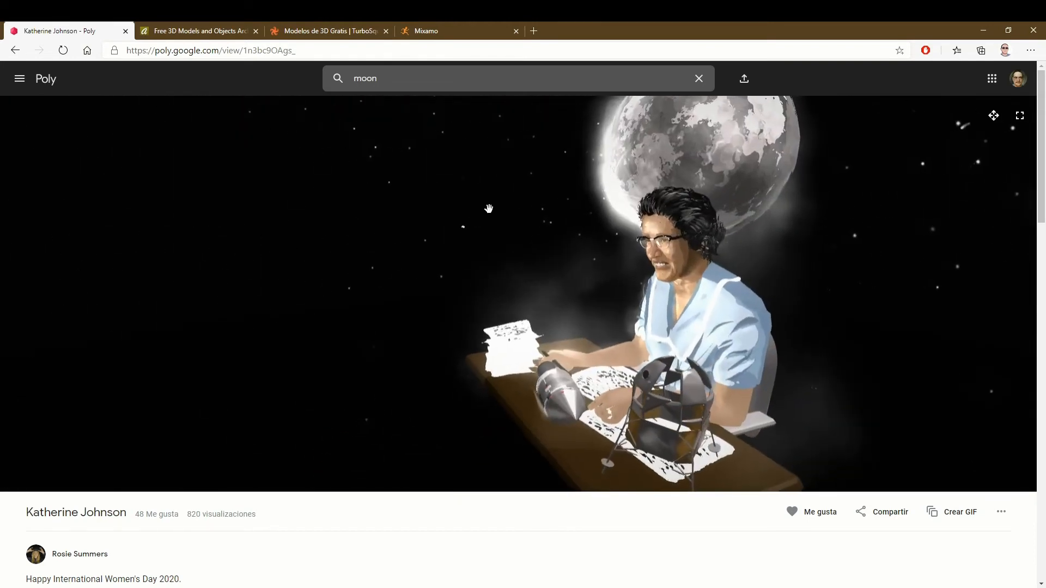
{"action": "left_click_drag", "start_coordinate": [375, 232], "coordinate": [422, 164]}
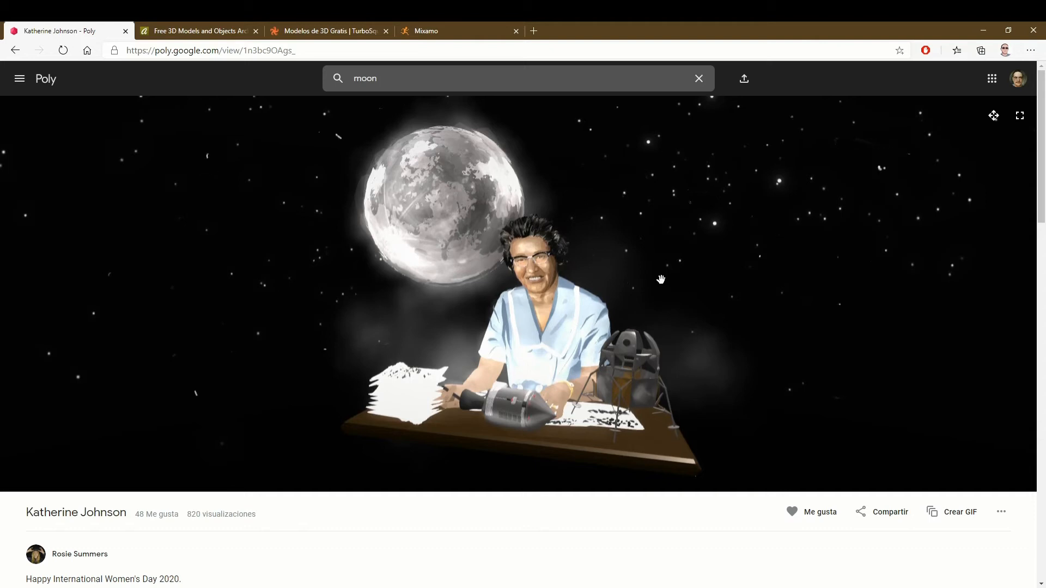
- Go back to the results, reopen the grey cratered Moon model, and review its licence details and download option
{"action": "left_click", "coordinate": [15, 50]}
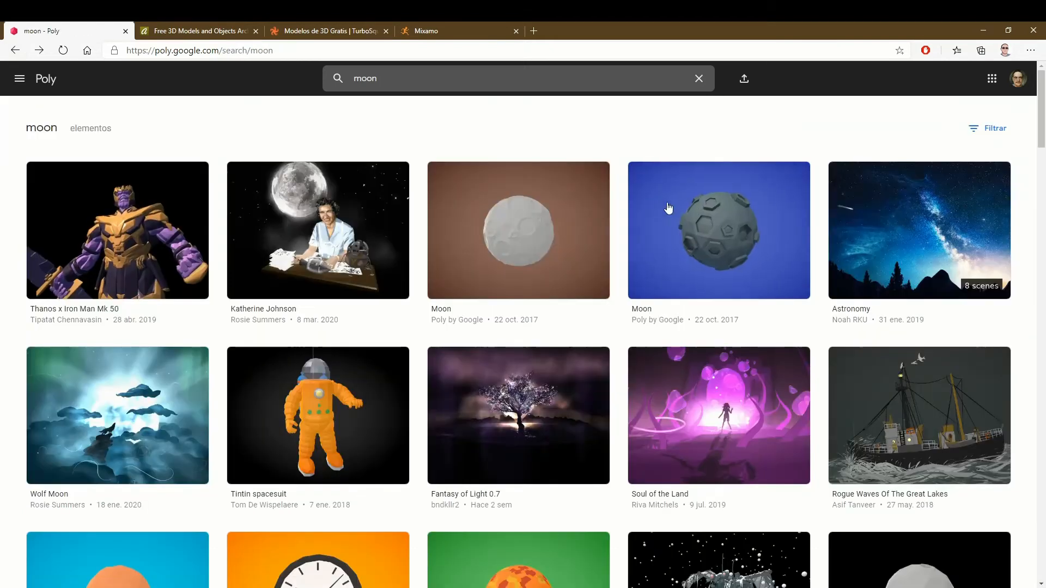
{"action": "left_click", "coordinate": [647, 253]}
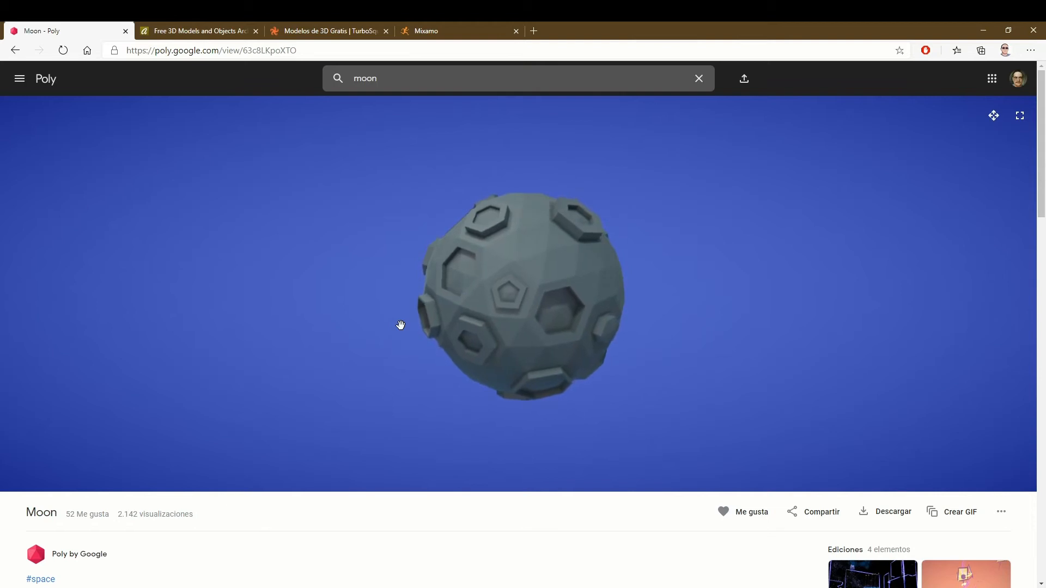
{"action": "scroll", "coordinate": [385, 344], "scroll_direction": "down", "scroll_amount": 2}
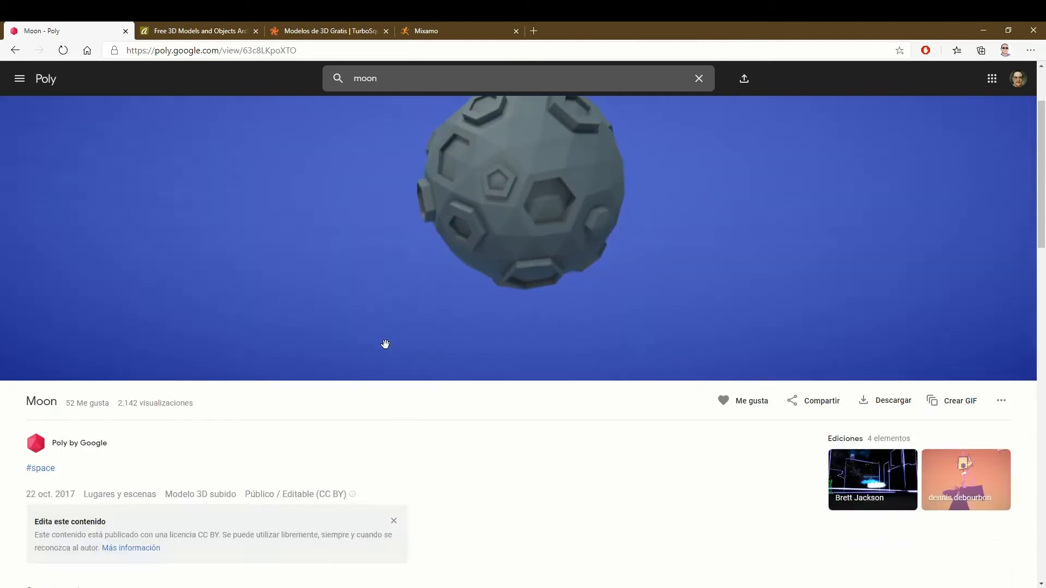
{"action": "scroll", "coordinate": [385, 343], "scroll_direction": "down", "scroll_amount": 2}
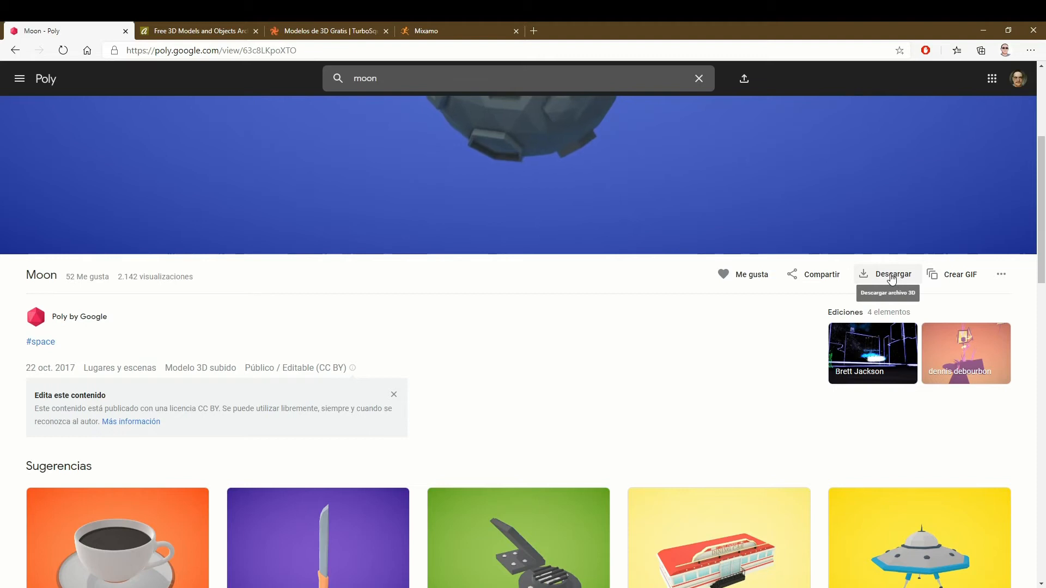
{"action": "scroll", "coordinate": [776, 358], "scroll_direction": "up", "scroll_amount": 5}
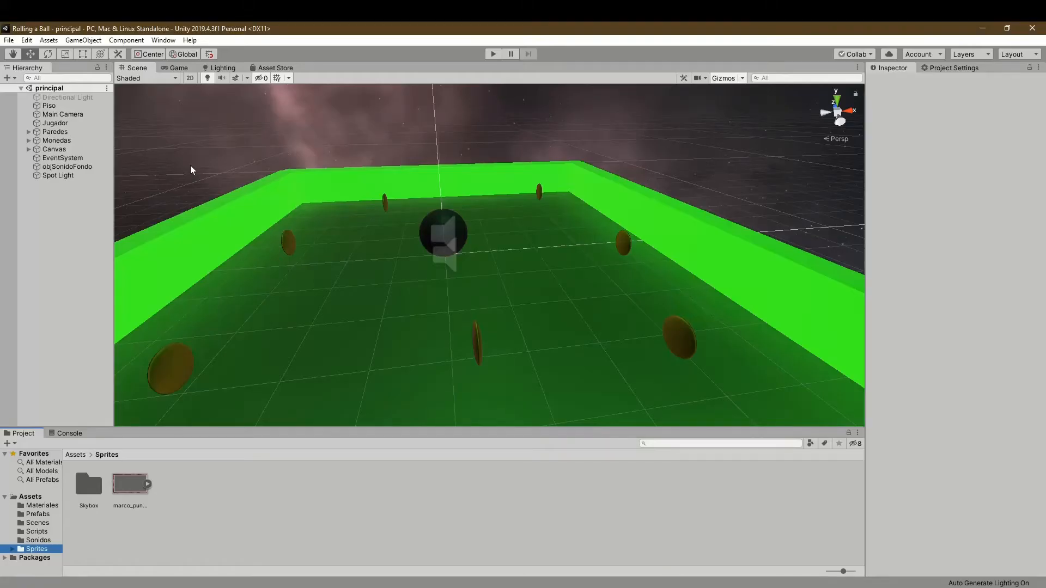
- Open Unity's Asset Store and look over the free results for "3d models"
{"action": "left_click", "coordinate": [273, 69]}
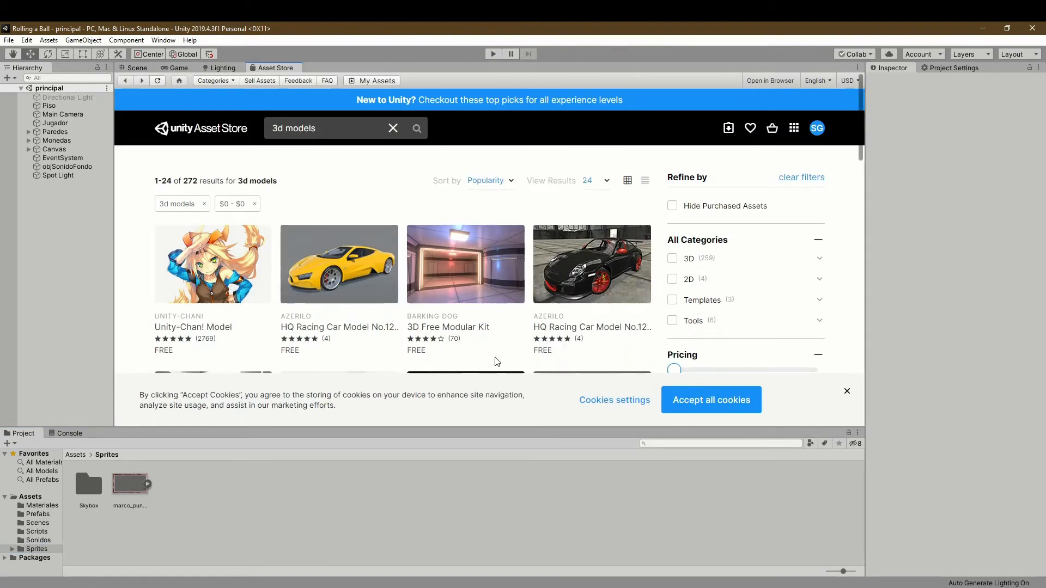
{"action": "scroll", "coordinate": [461, 349], "scroll_direction": "down", "scroll_amount": 2}
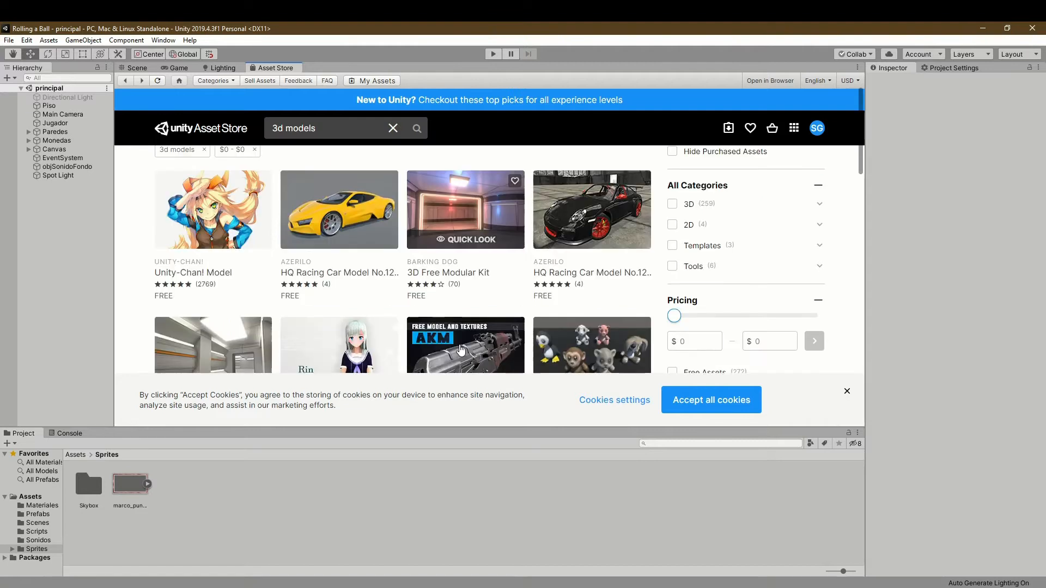
{"action": "scroll", "coordinate": [461, 349], "scroll_direction": "down", "scroll_amount": 3}
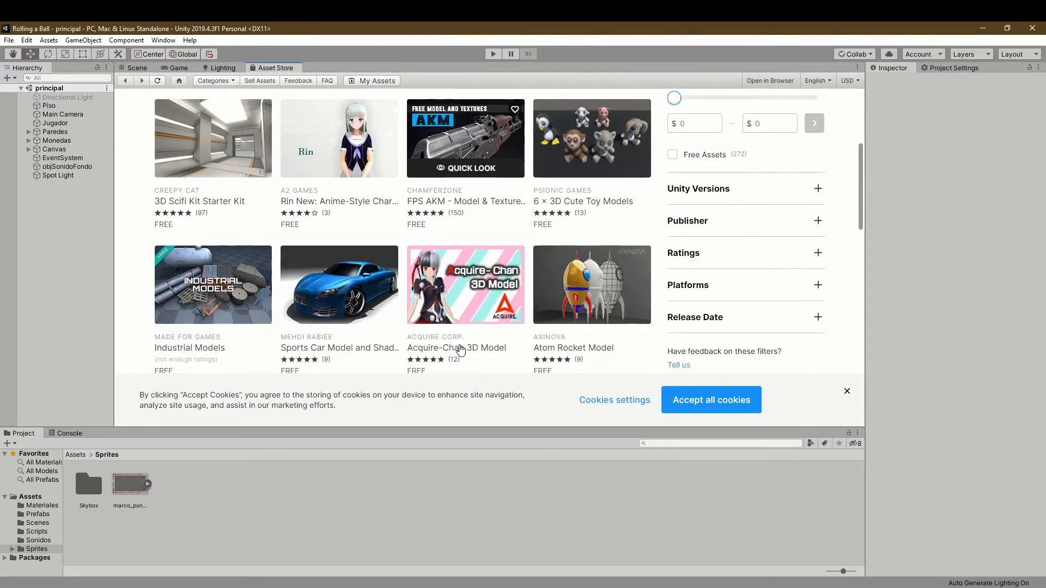
{"action": "scroll", "coordinate": [461, 349], "scroll_direction": "up", "scroll_amount": 5}
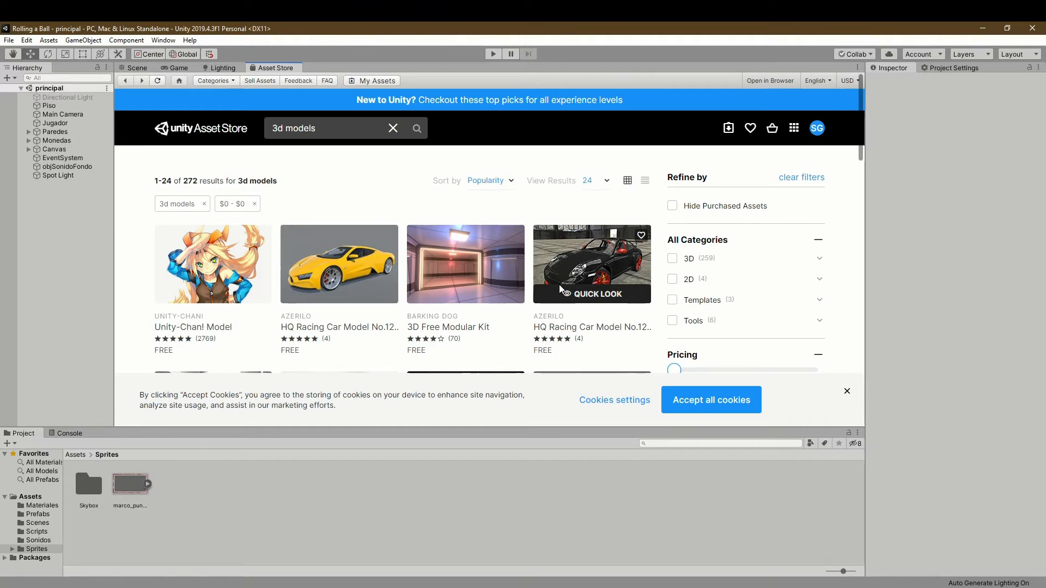
- Widen the price filter to $0–$9 and look through the matching 3D models
{"action": "scroll", "coordinate": [675, 305], "scroll_direction": "down", "scroll_amount": 1}
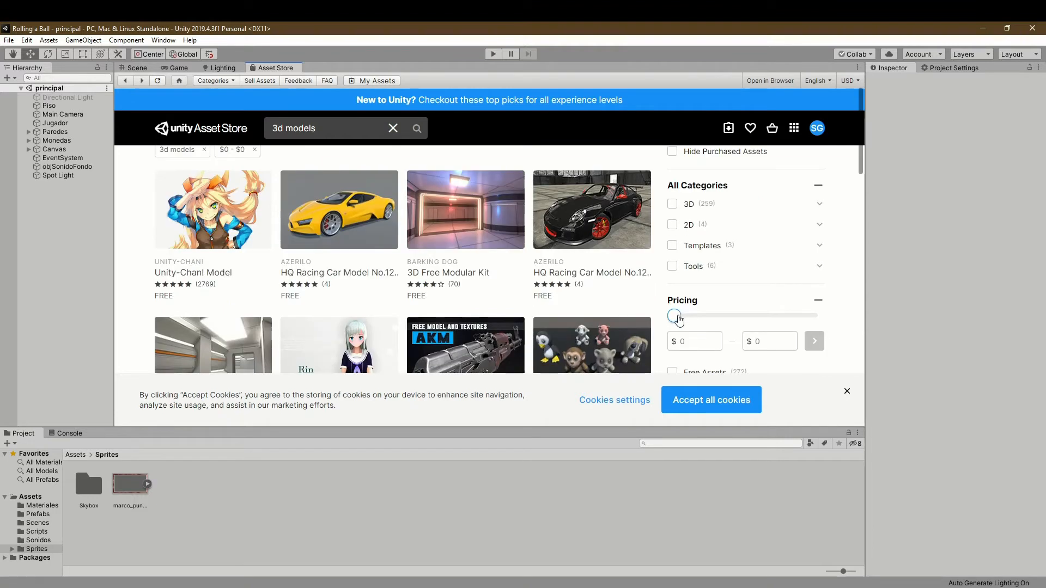
{"action": "left_click_drag", "start_coordinate": [674, 318], "coordinate": [678, 321]}
{"action": "left_click", "coordinate": [818, 348]}
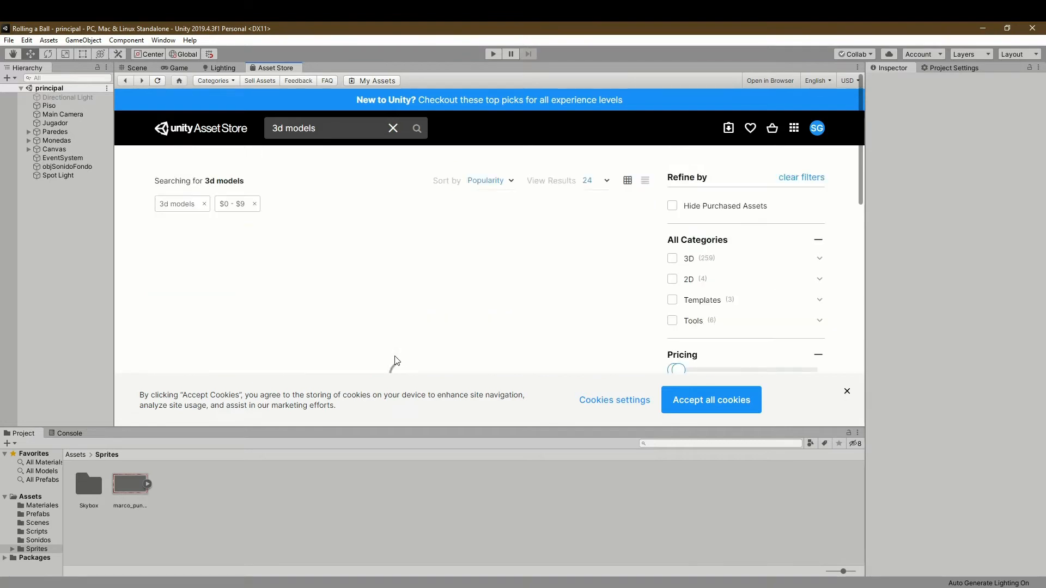
{"action": "scroll", "coordinate": [396, 361], "scroll_direction": "down", "scroll_amount": 5}
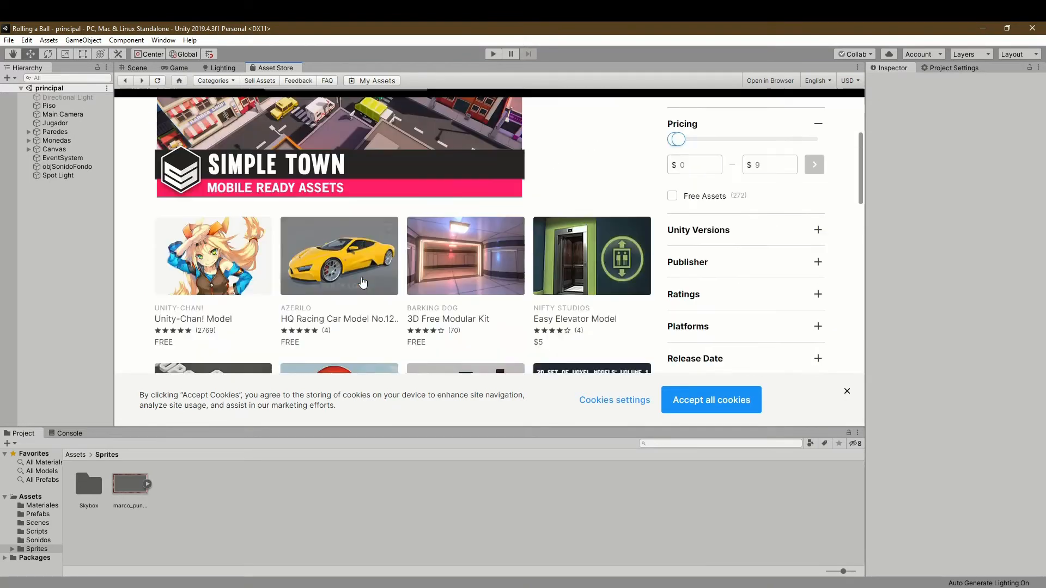
{"action": "scroll", "coordinate": [376, 327], "scroll_direction": "up", "scroll_amount": 5}
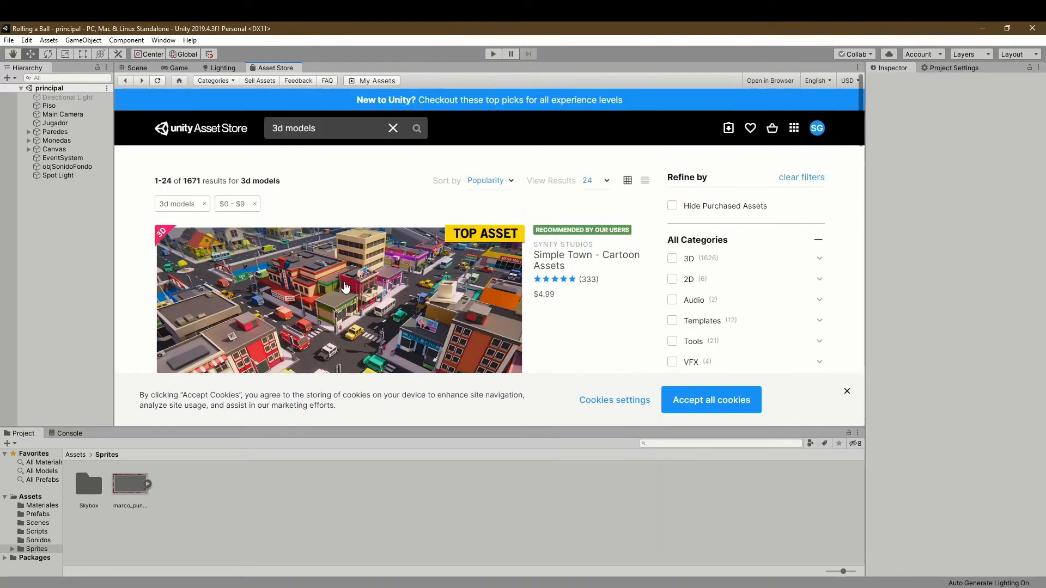
{"action": "scroll", "coordinate": [345, 287], "scroll_direction": "down", "scroll_amount": 1}
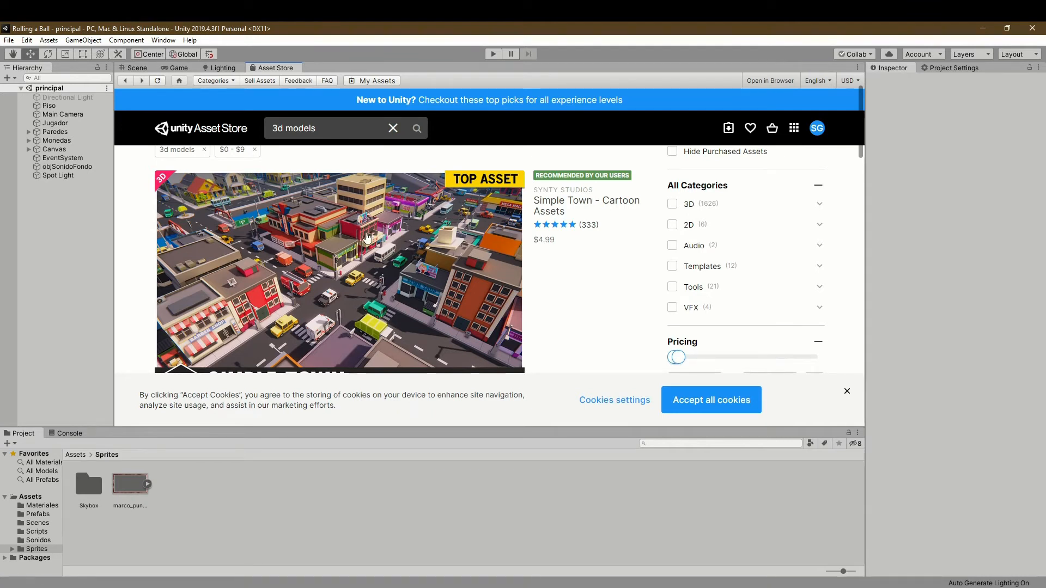
{"action": "scroll", "coordinate": [393, 234], "scroll_direction": "down", "scroll_amount": 3}
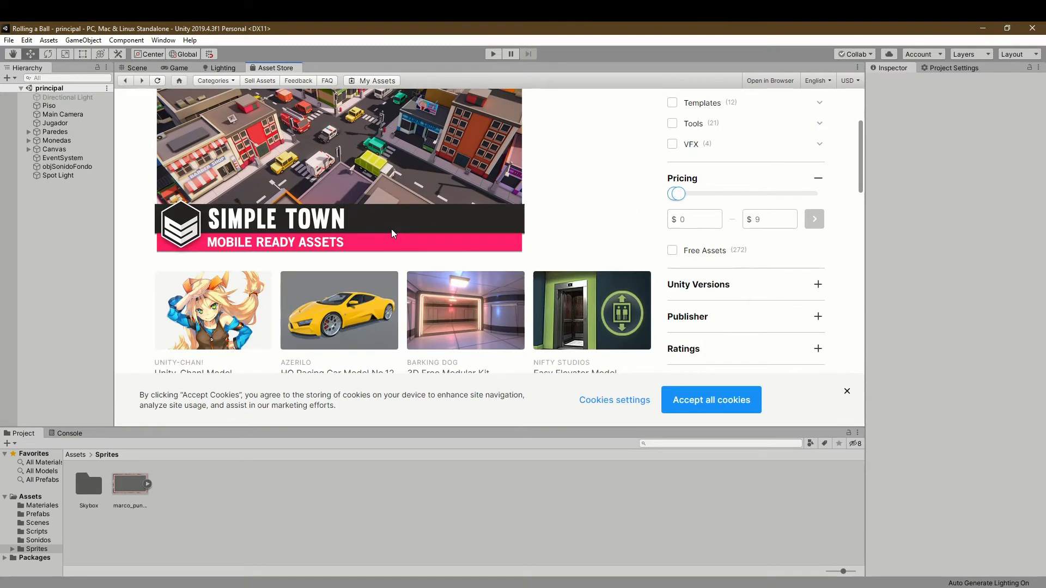
{"action": "scroll", "coordinate": [392, 232], "scroll_direction": "down", "scroll_amount": 2}
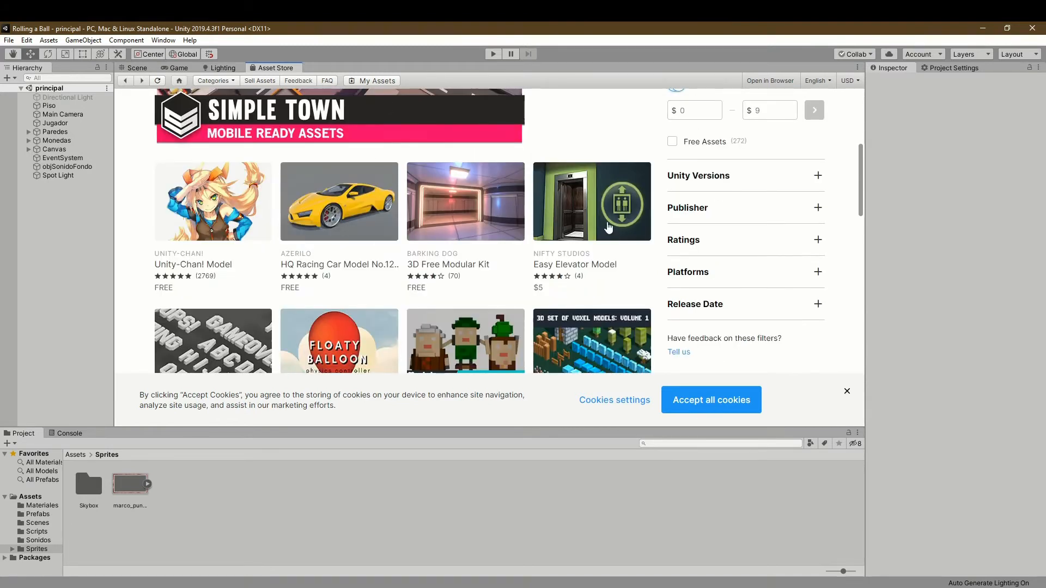
{"action": "scroll", "coordinate": [468, 276], "scroll_direction": "down", "scroll_amount": 4}
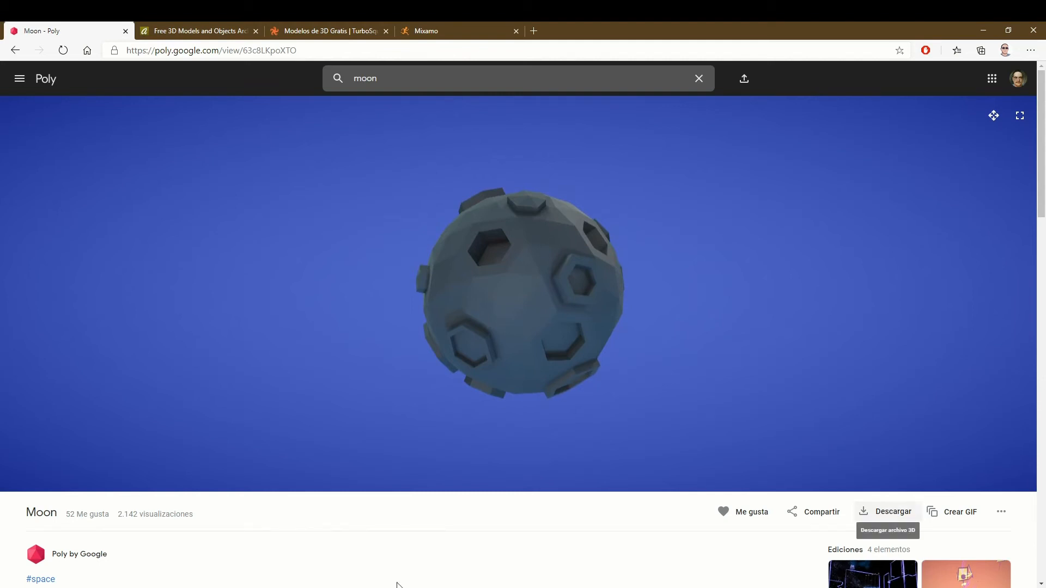
- Switch to the moon folder on the Desktop and examine the PUSHILIN_moon .mtl, .obj and .png files
{"action": "key", "text": "alt+Tab"}
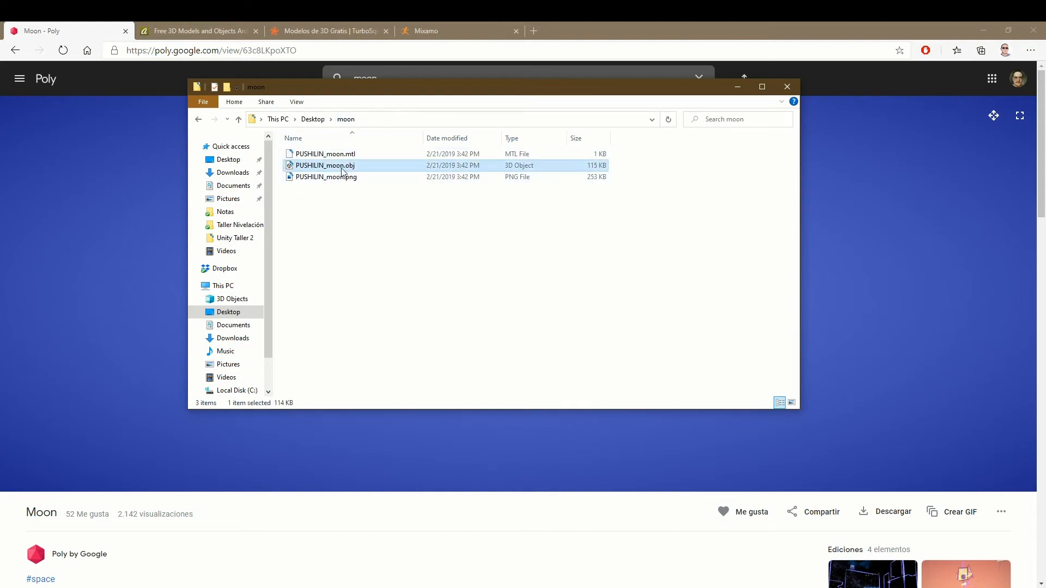
{"action": "left_click", "coordinate": [344, 236]}
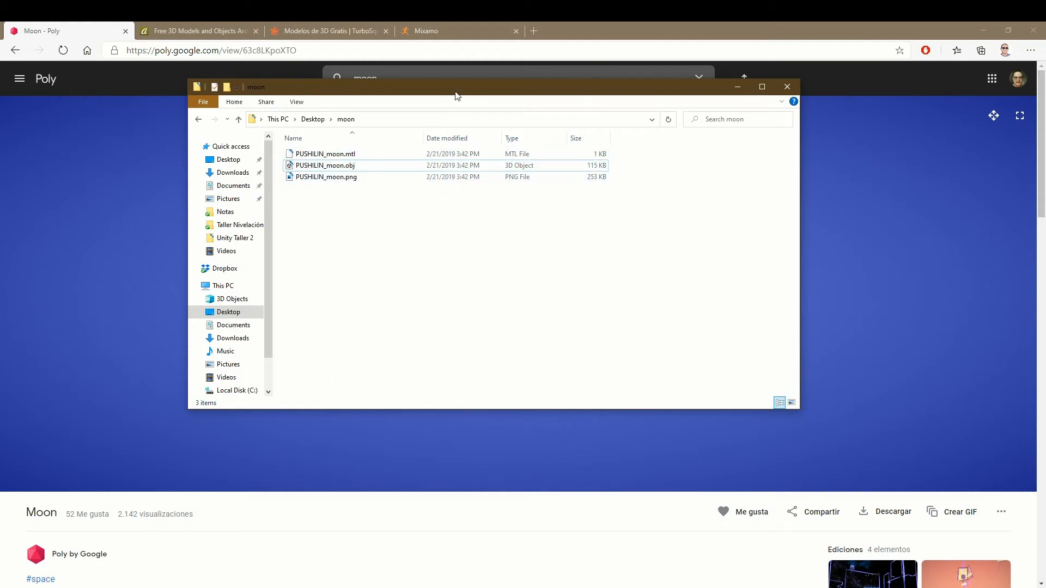
{"action": "left_click_drag", "start_coordinate": [455, 89], "coordinate": [492, 308]}
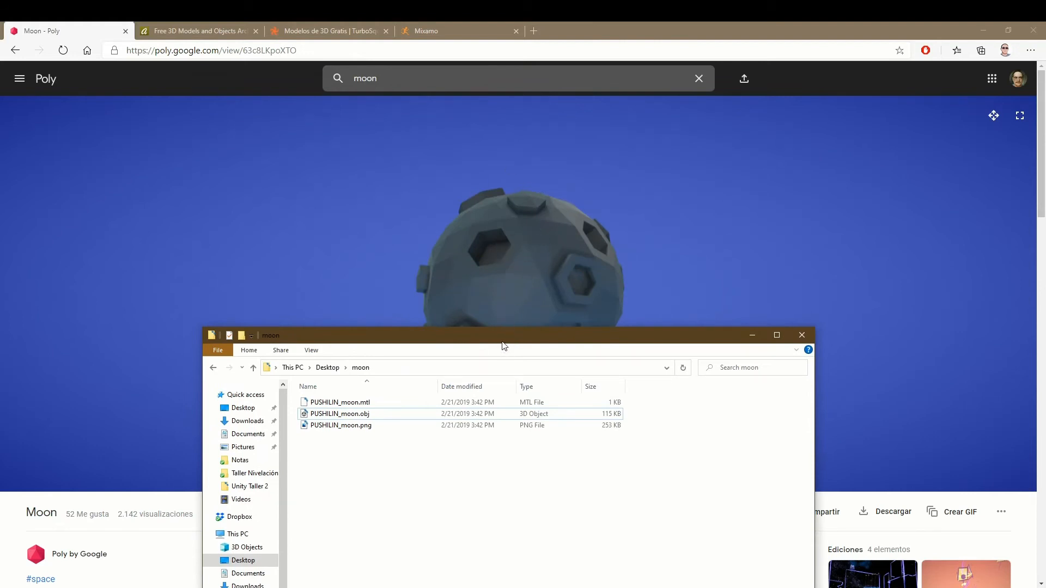
{"action": "left_click_drag", "start_coordinate": [506, 355], "coordinate": [506, 173]}
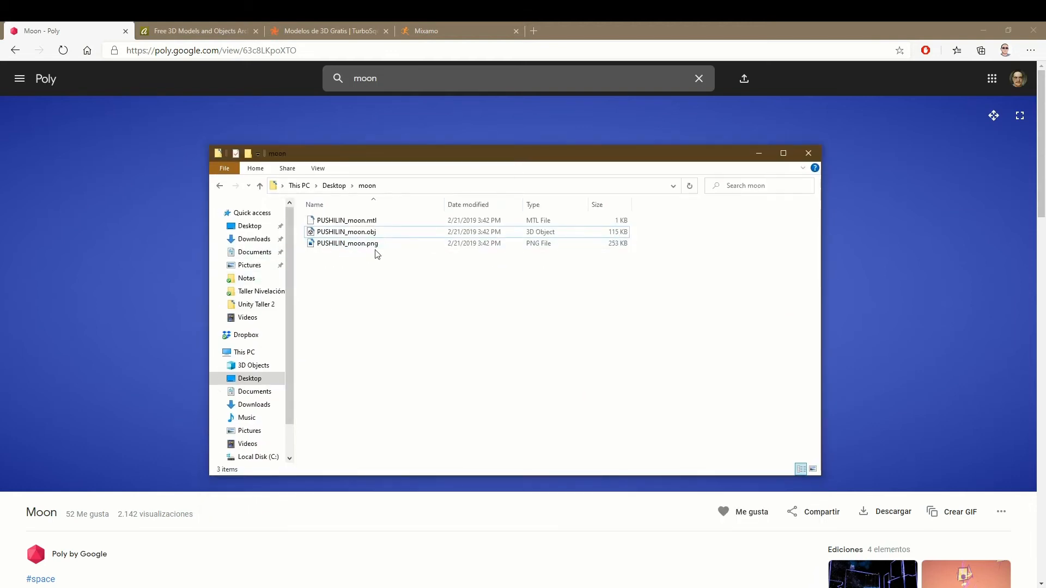
{"action": "left_click", "coordinate": [344, 234]}
{"action": "key", "text": "Down"}
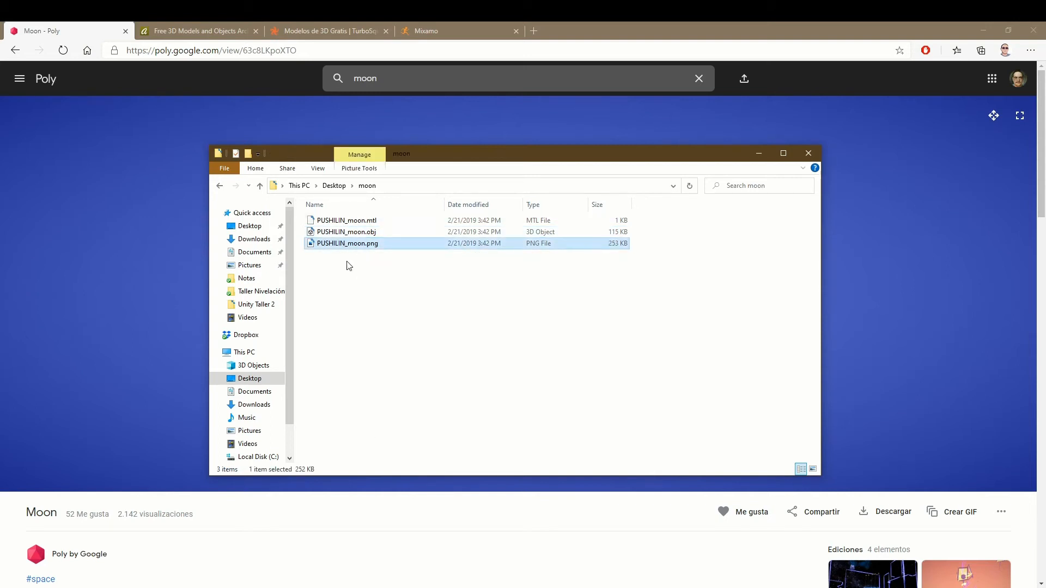
{"action": "key", "text": "Up"}
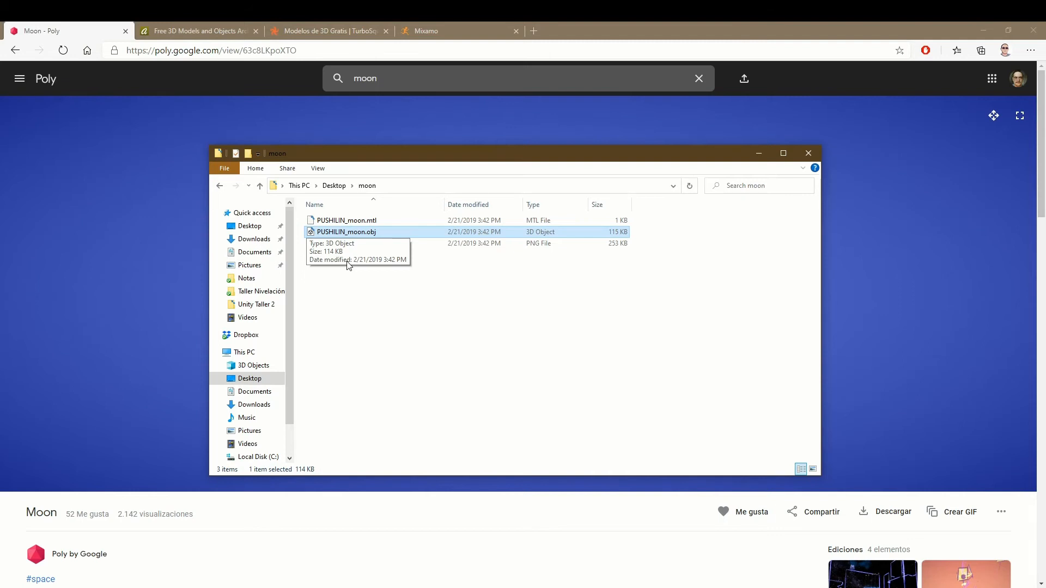
{"action": "left_click", "coordinate": [402, 293]}
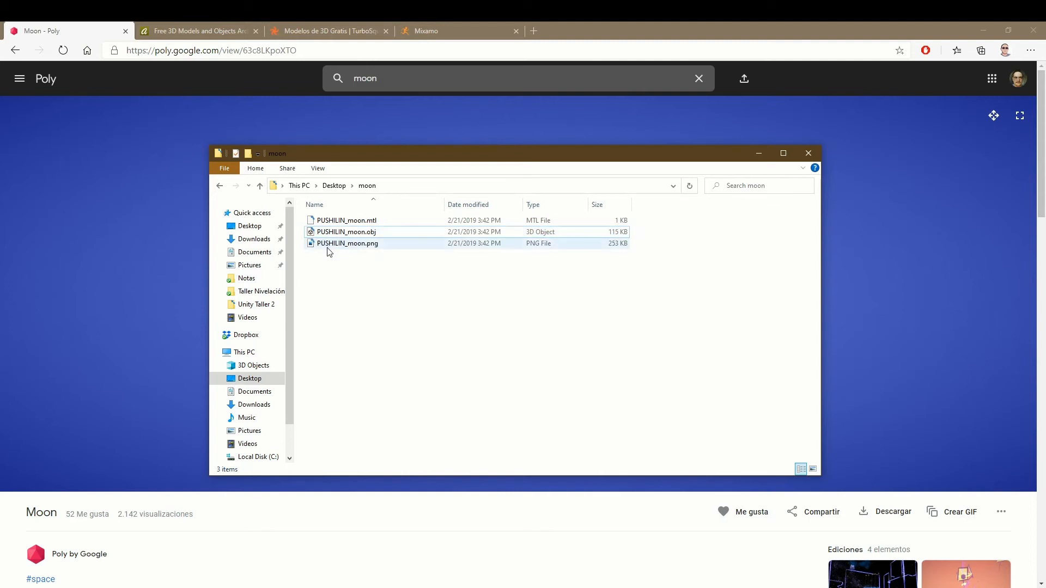
{"action": "left_click_drag", "start_coordinate": [521, 157], "coordinate": [526, 195]}
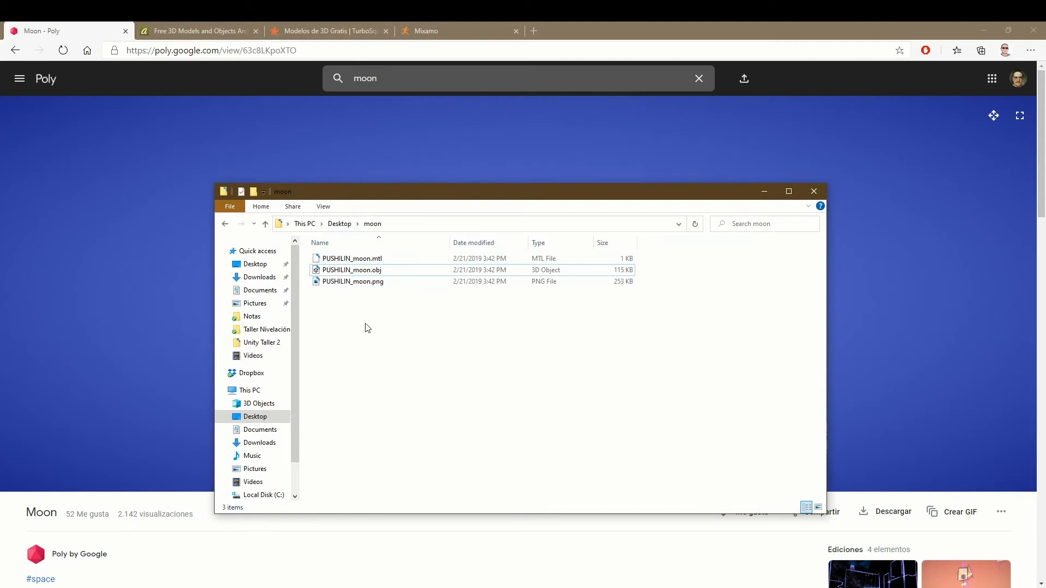
{"action": "left_click_drag", "start_coordinate": [497, 192], "coordinate": [646, 304]}
{"action": "left_click", "coordinate": [509, 386]}
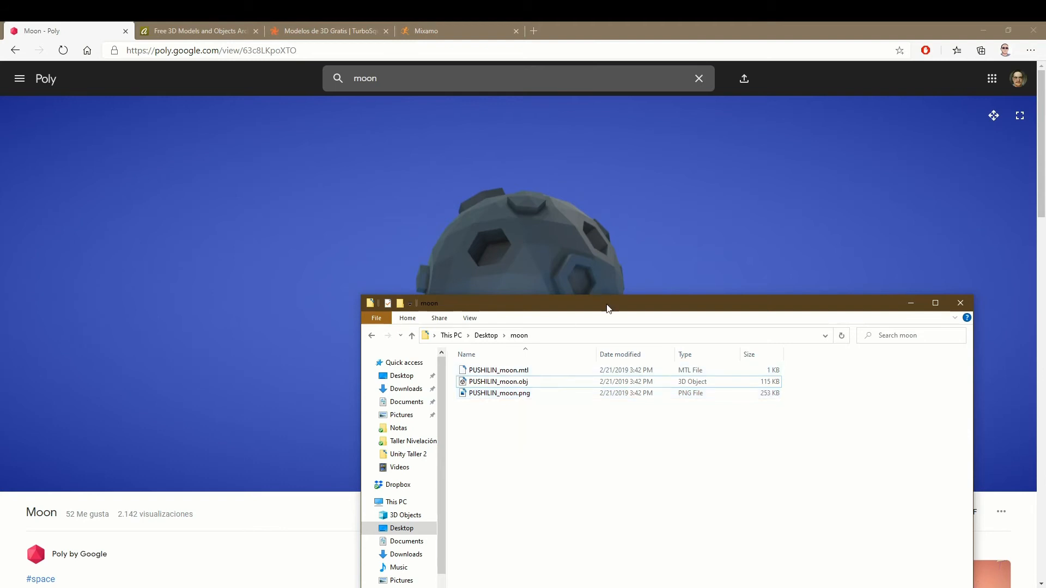
{"action": "left_click_drag", "start_coordinate": [607, 303], "coordinate": [548, 198]}
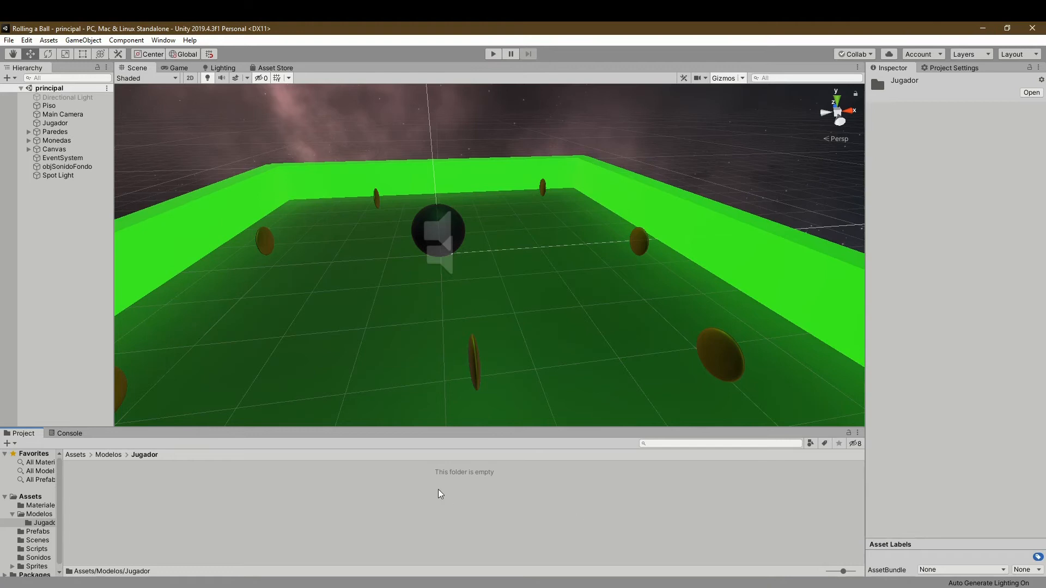
- Import the three PUSHILIN_moon files from the moon folder into Assets/Modelos/Jugador in Unity, and put the folder window away
{"action": "left_click", "coordinate": [326, 585]}
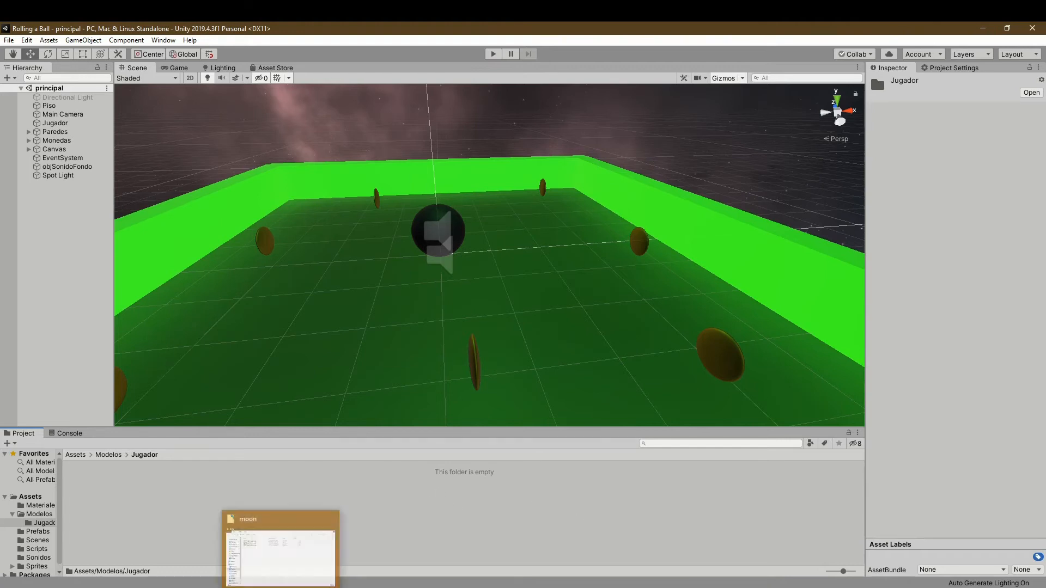
{"action": "left_click_drag", "start_coordinate": [392, 194], "coordinate": [569, 123]}
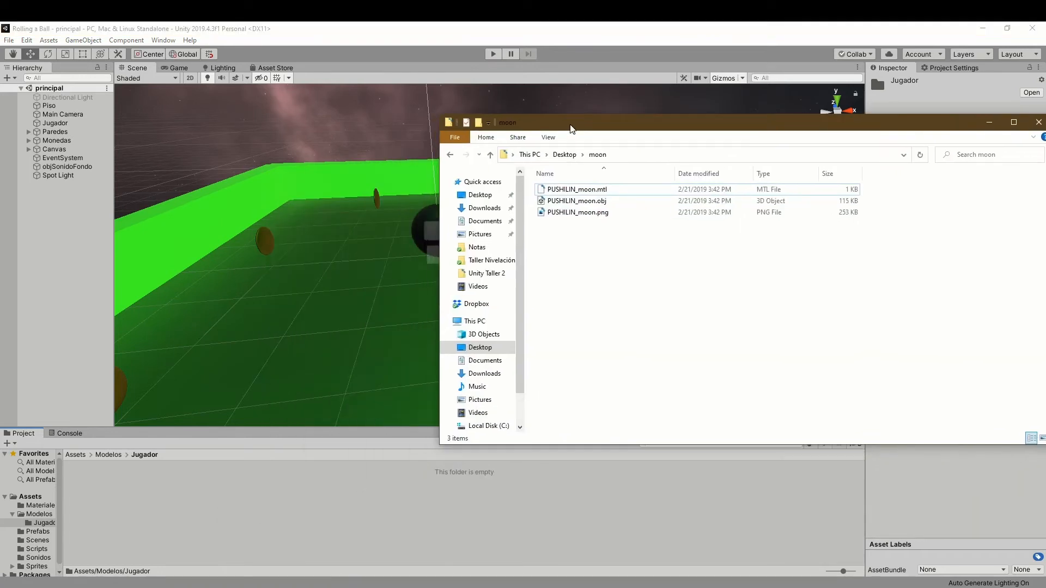
{"action": "left_click_drag", "start_coordinate": [649, 304], "coordinate": [252, 511]}
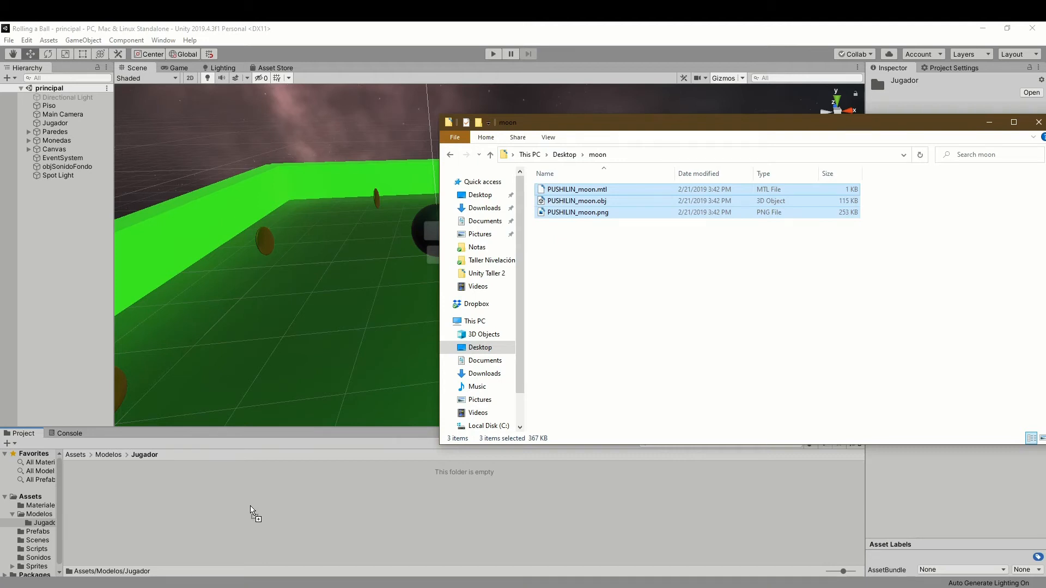
{"action": "left_click_drag", "start_coordinate": [252, 511], "coordinate": [251, 509]}
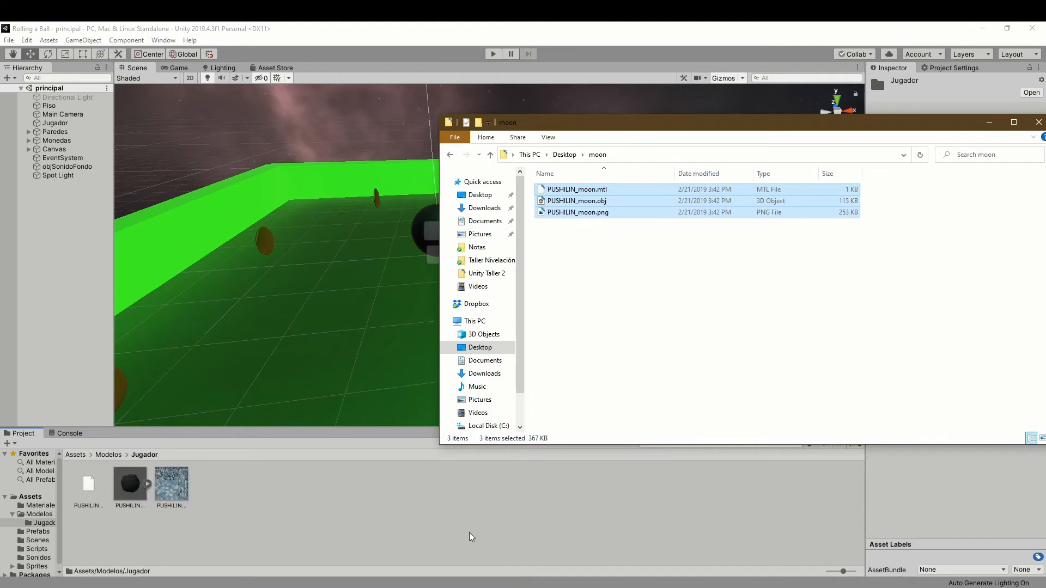
{"action": "left_click", "coordinate": [989, 122]}
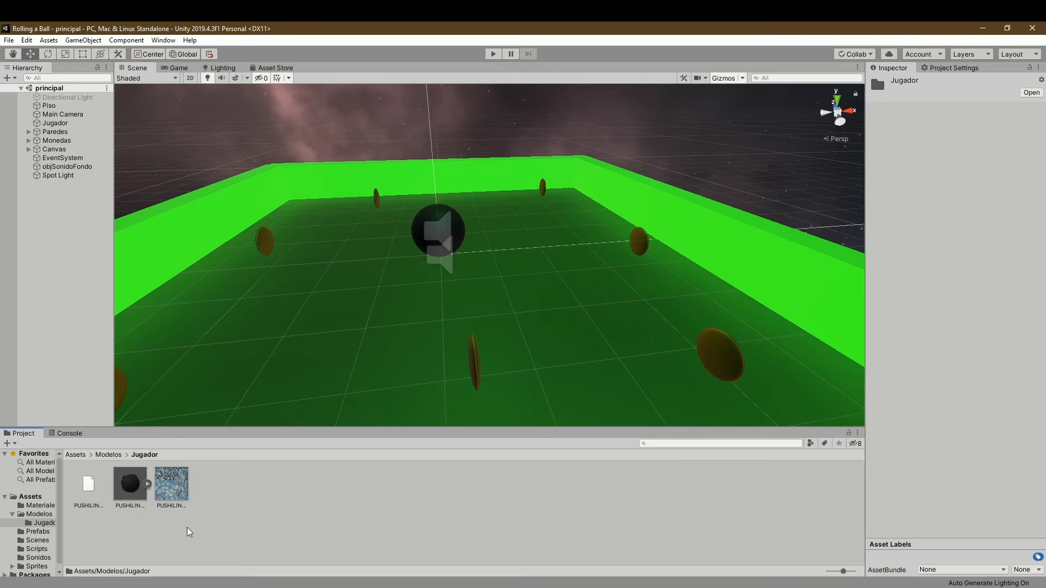
- Select the imported PUSHILIN_moon.obj and examine its preview and its Rig, Animation and Model import settings
{"action": "left_click", "coordinate": [130, 535]}
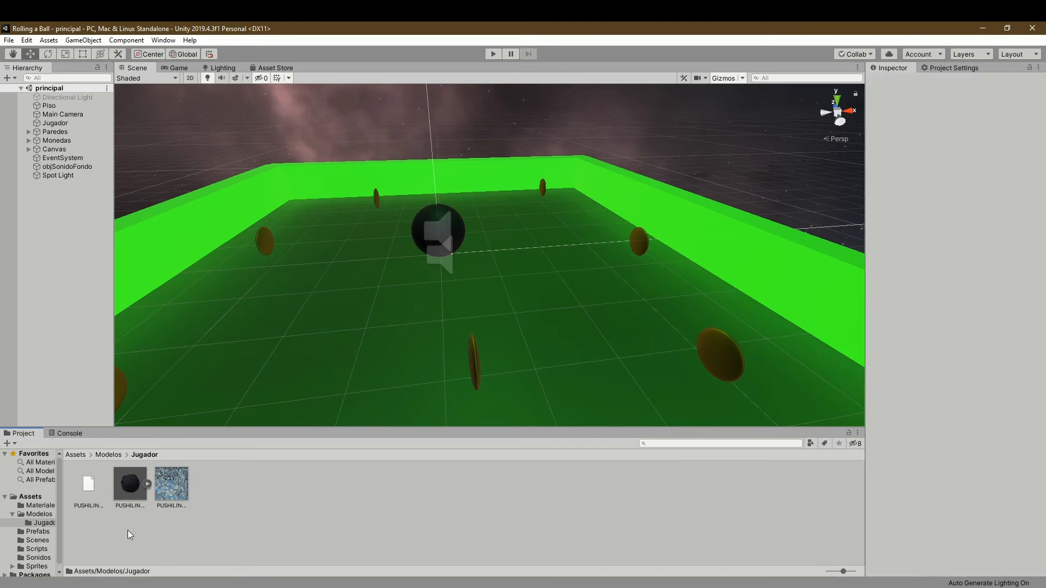
{"action": "left_click", "coordinate": [130, 492]}
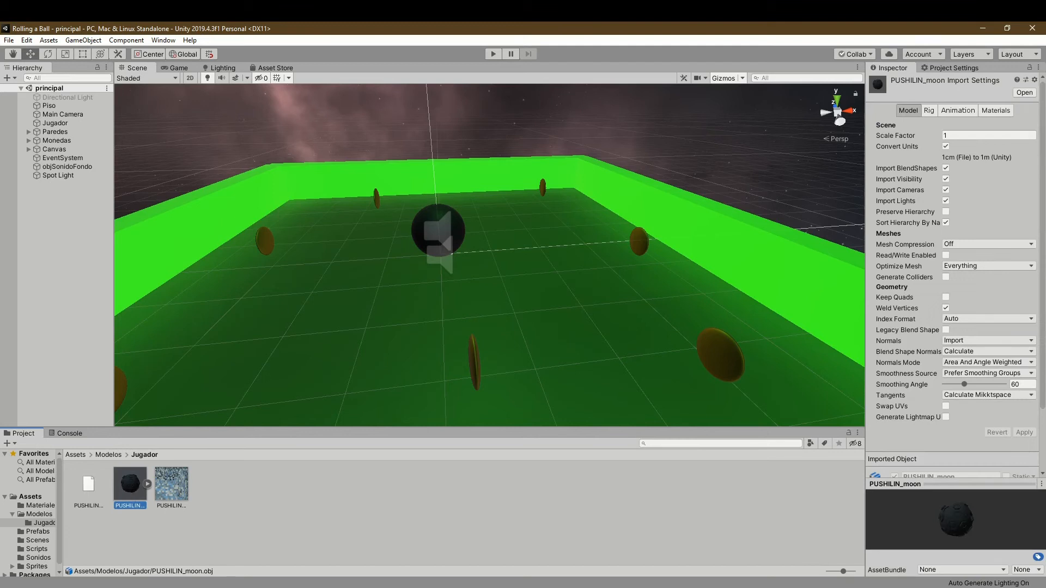
{"action": "left_click_drag", "start_coordinate": [979, 522], "coordinate": [957, 534]}
{"action": "left_click", "coordinate": [929, 112]}
{"action": "left_click", "coordinate": [959, 111]}
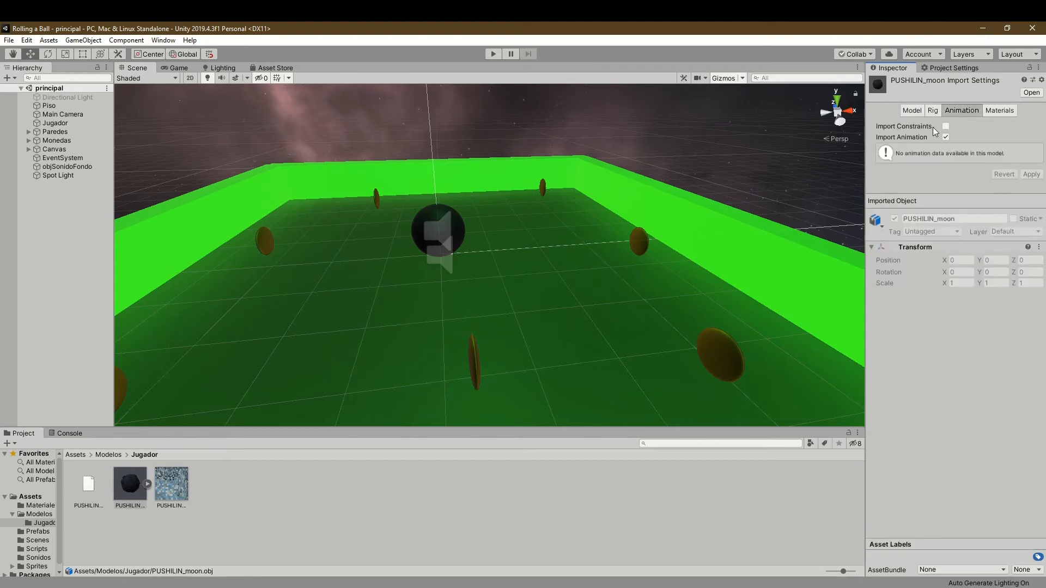
{"action": "left_click", "coordinate": [933, 110]}
{"action": "left_click", "coordinate": [908, 110]}
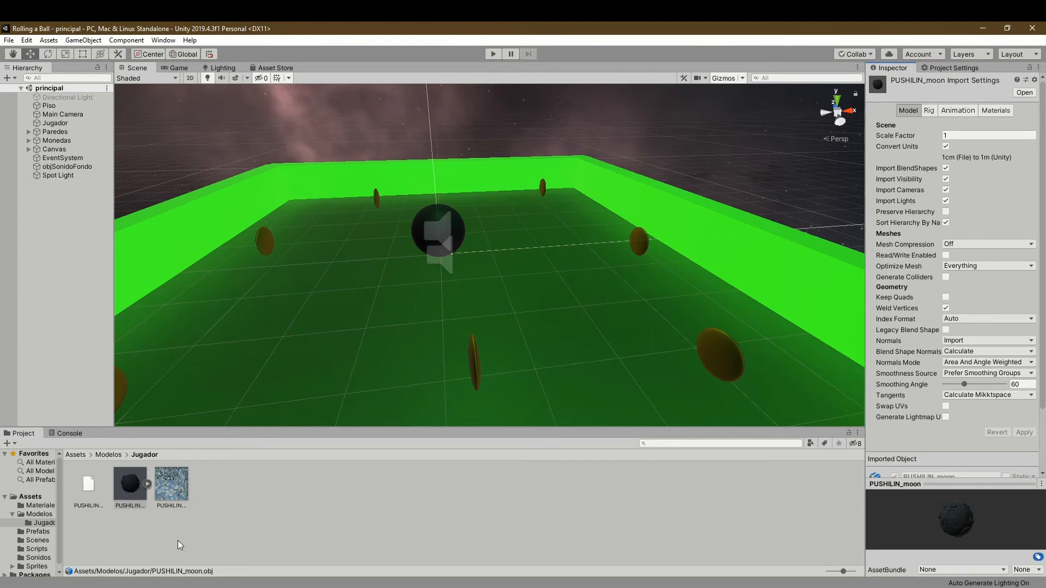
- Place the PUSHILIN_moon model in the scene on the green floor beside the player ball
{"action": "left_click", "coordinate": [127, 491]}
{"action": "left_click_drag", "start_coordinate": [126, 490], "coordinate": [345, 331]}
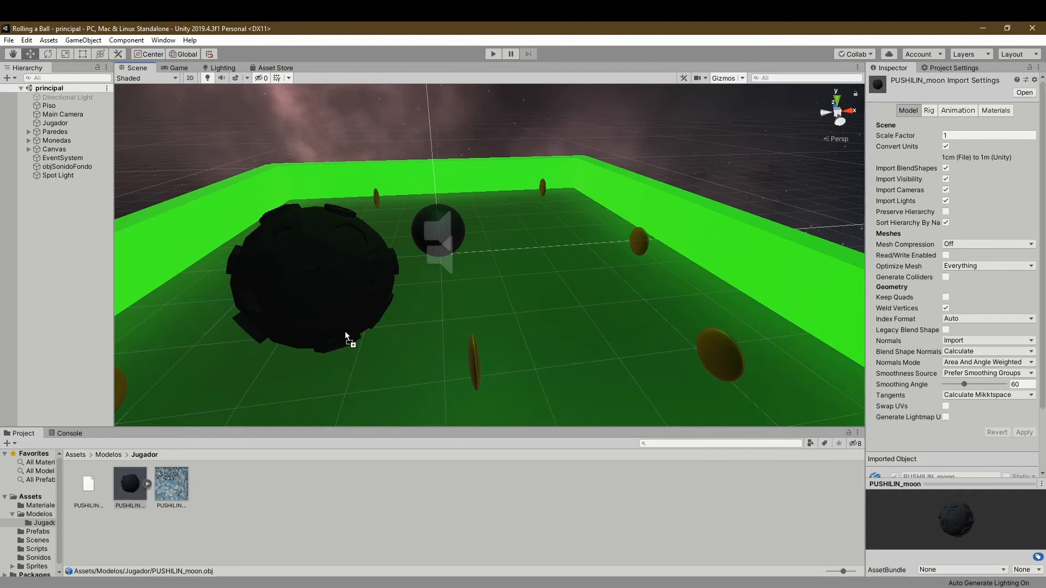
{"action": "left_click_drag", "start_coordinate": [346, 333], "coordinate": [346, 336]}
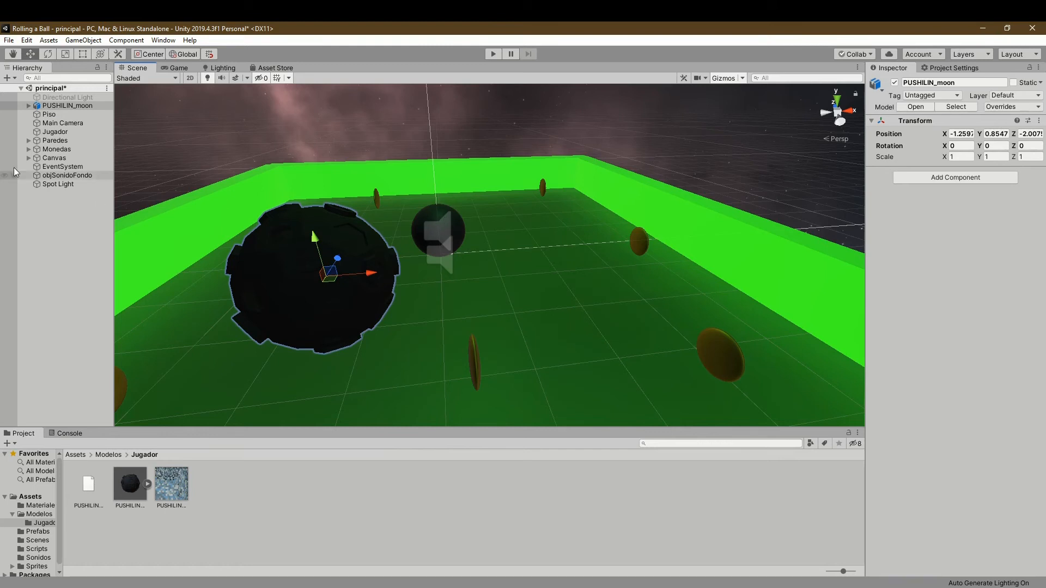
- Examine the Jugador ball's Mesh Filter, Mesh Renderer, Sphere Collider, Audio Source and material settings, and collapse them again
{"action": "left_click", "coordinate": [54, 131]}
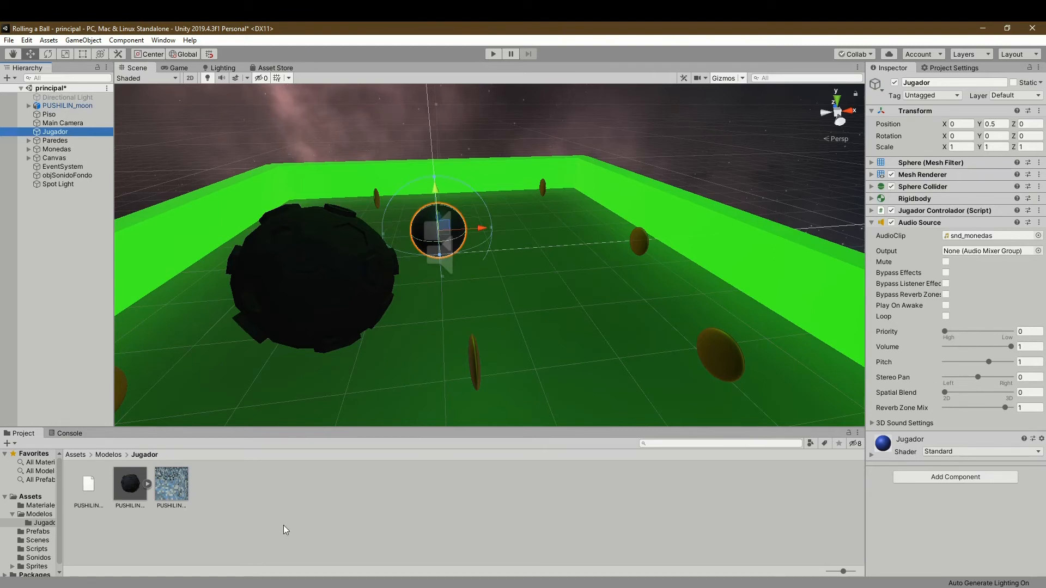
{"action": "left_click_drag", "start_coordinate": [123, 485], "coordinate": [408, 527]}
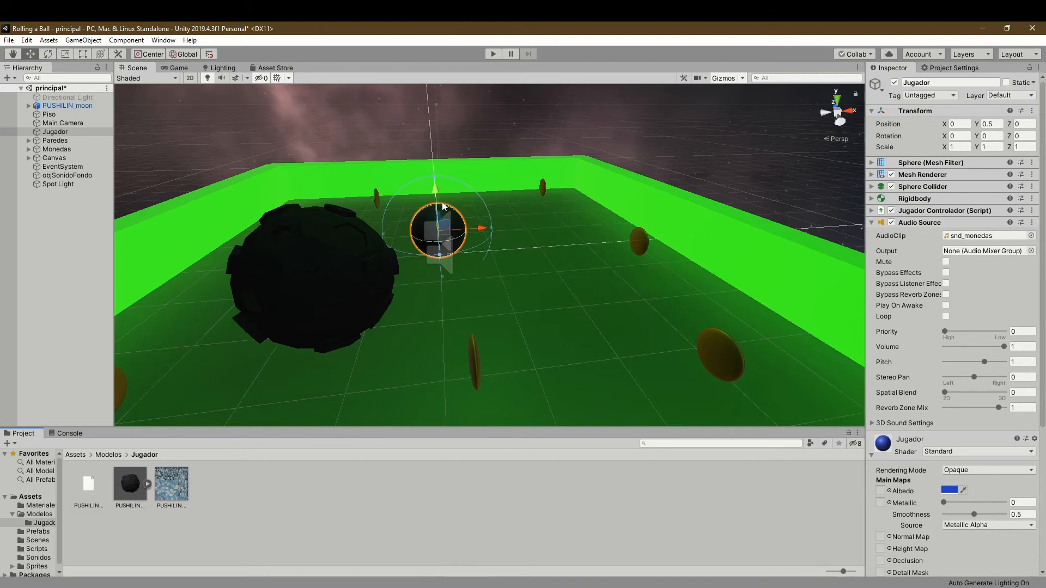
{"action": "left_click", "coordinate": [871, 456]}
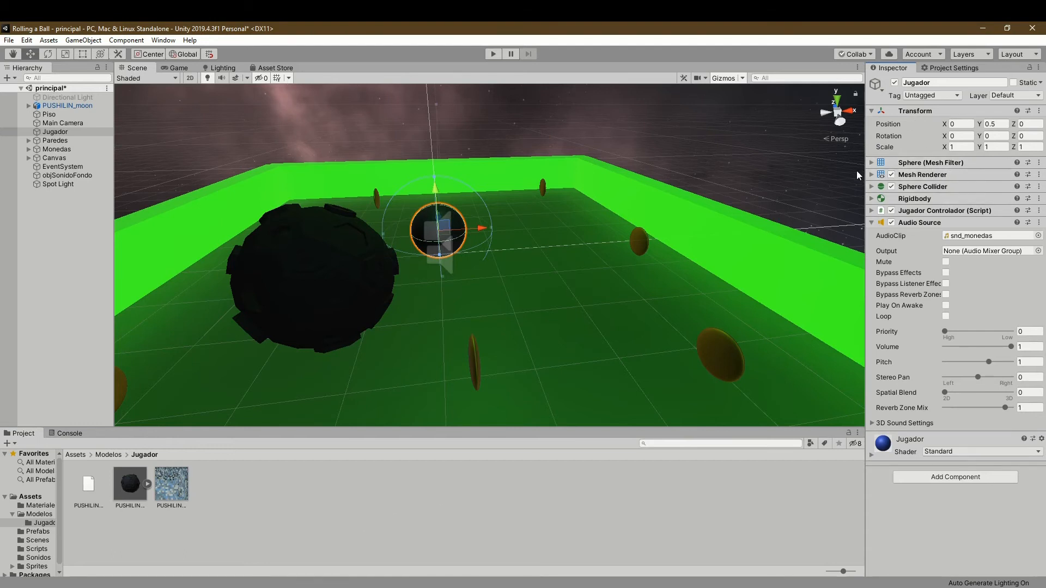
{"action": "left_click", "coordinate": [926, 162]}
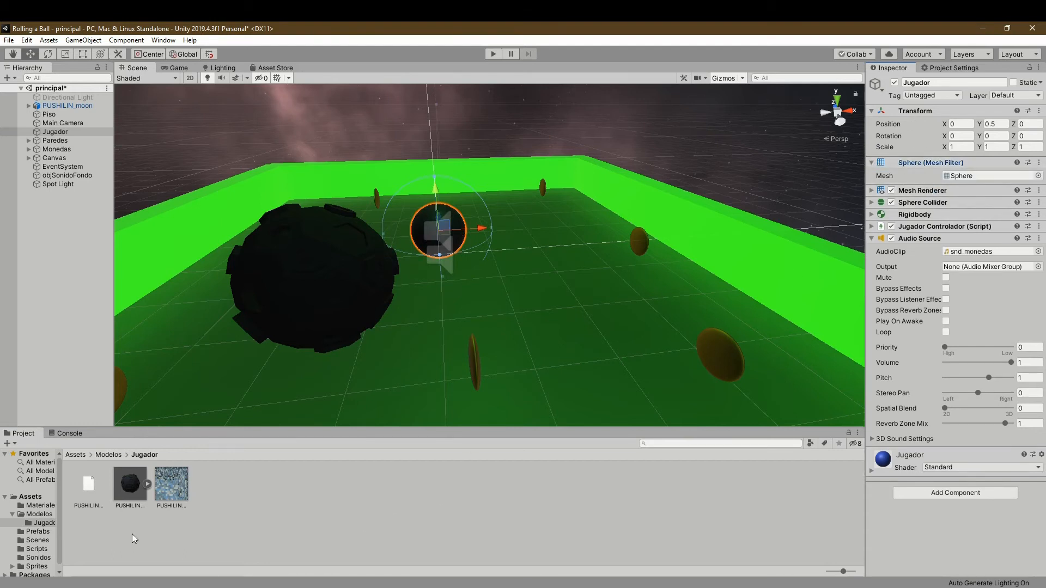
{"action": "left_click_drag", "start_coordinate": [992, 183], "coordinate": [625, 528]}
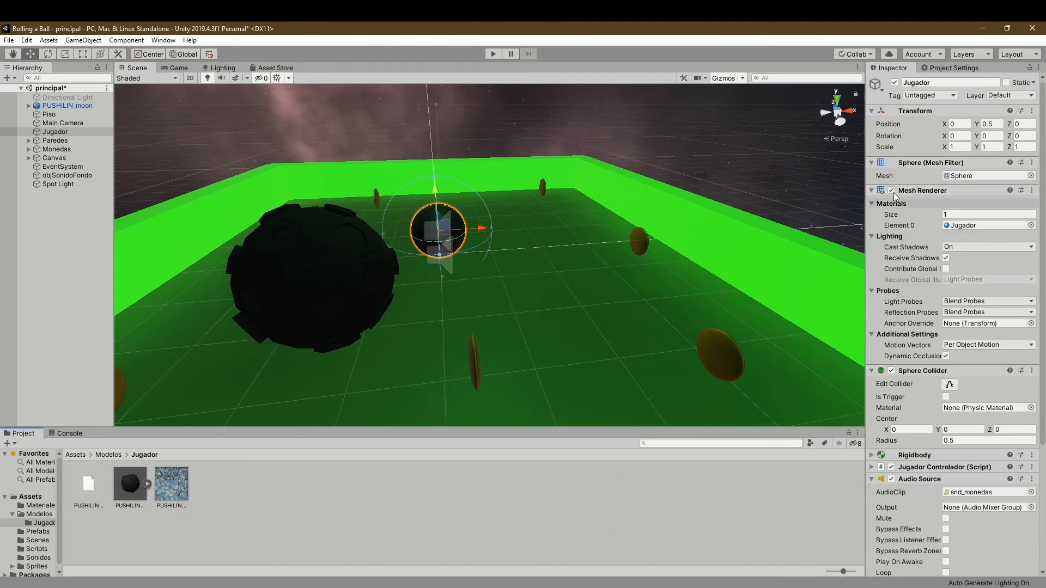
{"action": "left_click", "coordinate": [874, 191]}
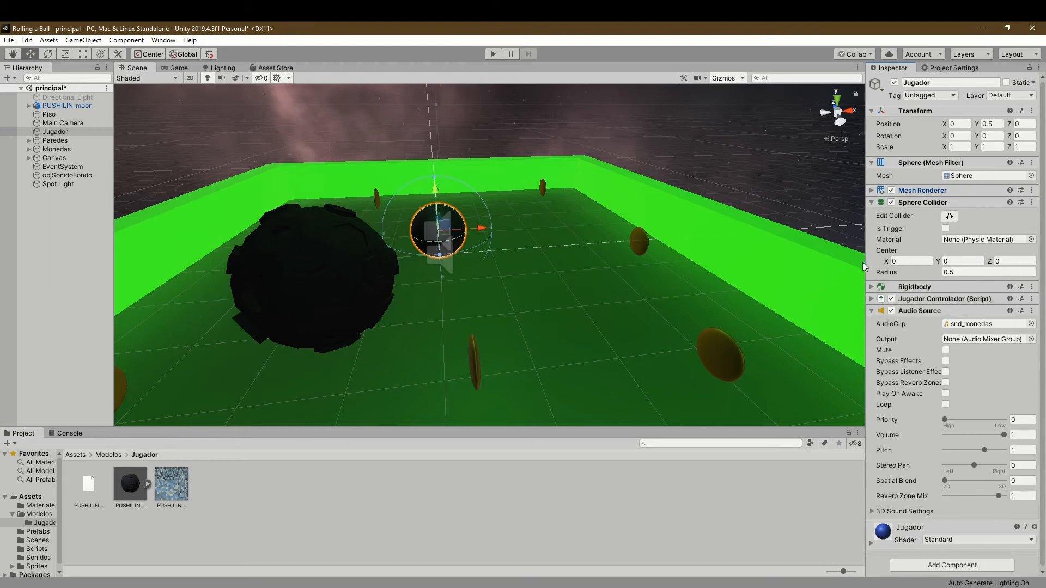
{"action": "left_click", "coordinate": [874, 163]}
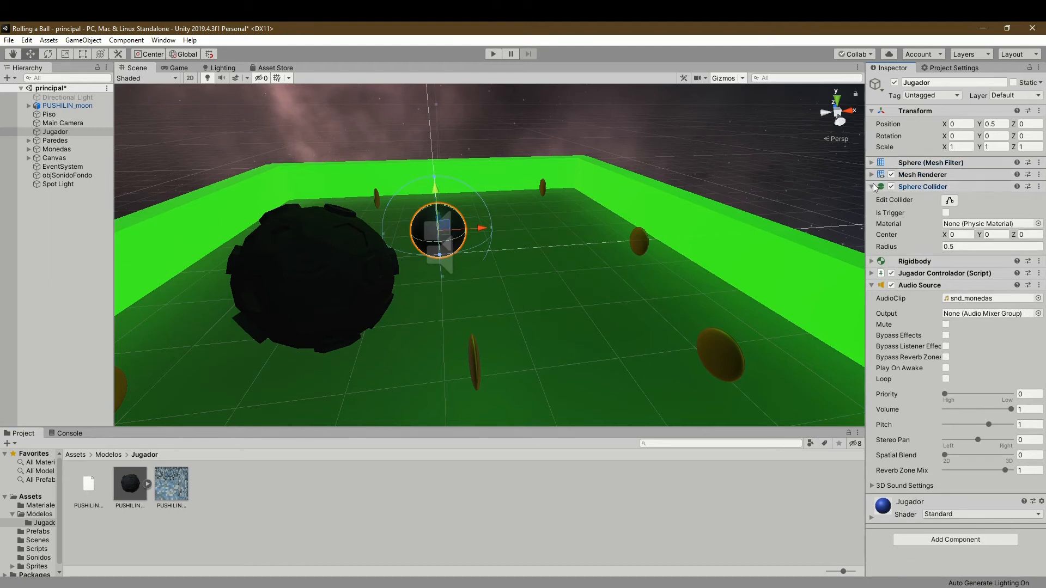
{"action": "left_click", "coordinate": [872, 186]}
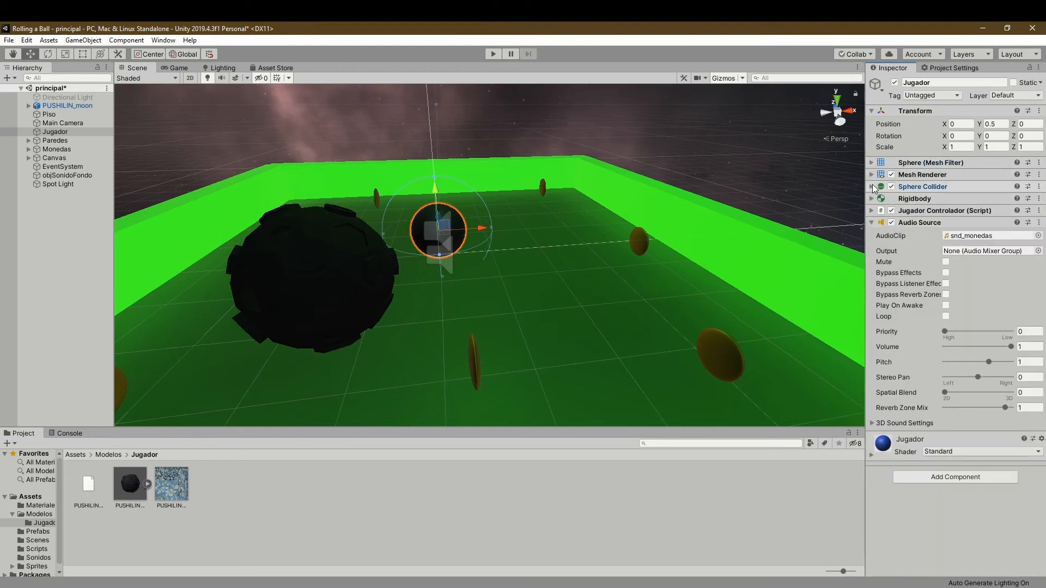
{"action": "left_click", "coordinate": [871, 222]}
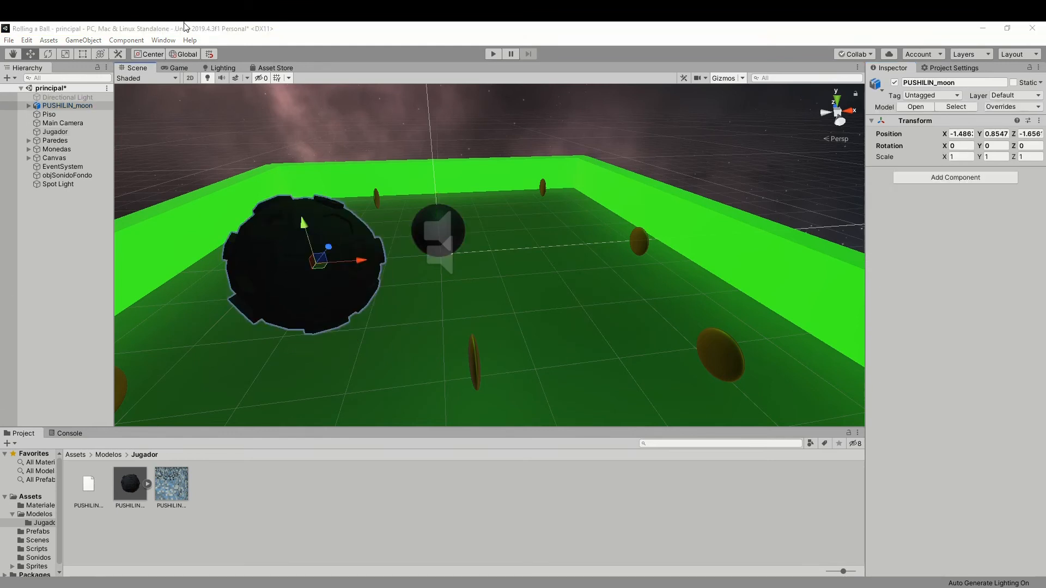
- Scale the PUSHILIN_moon model to 0.5 on X, Y and Z, and switch to the Scale tool
{"action": "left_click", "coordinate": [237, 23]}
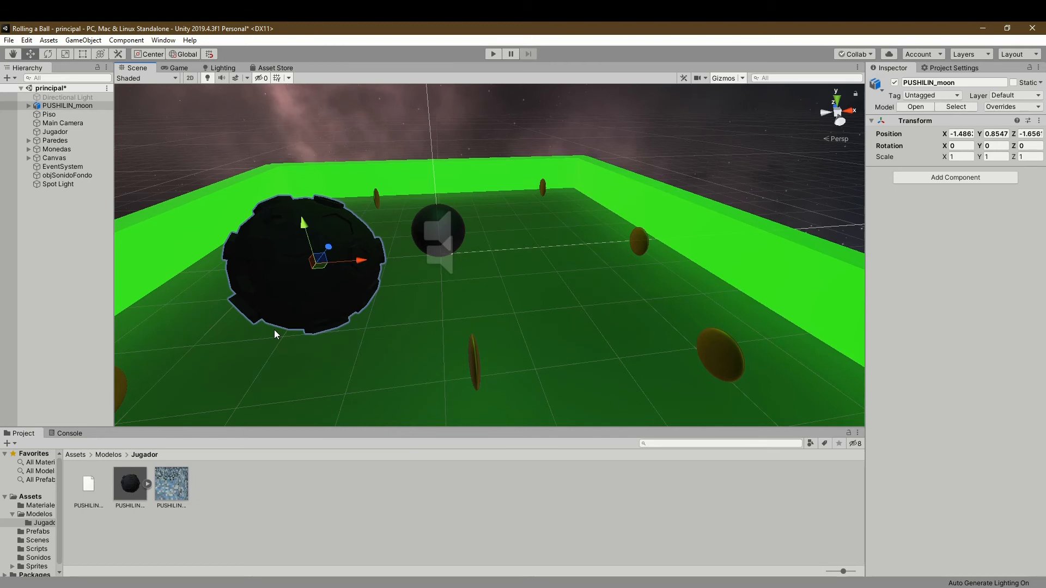
{"action": "left_click", "coordinate": [963, 157]}
{"action": "type", "text": "0.5"}
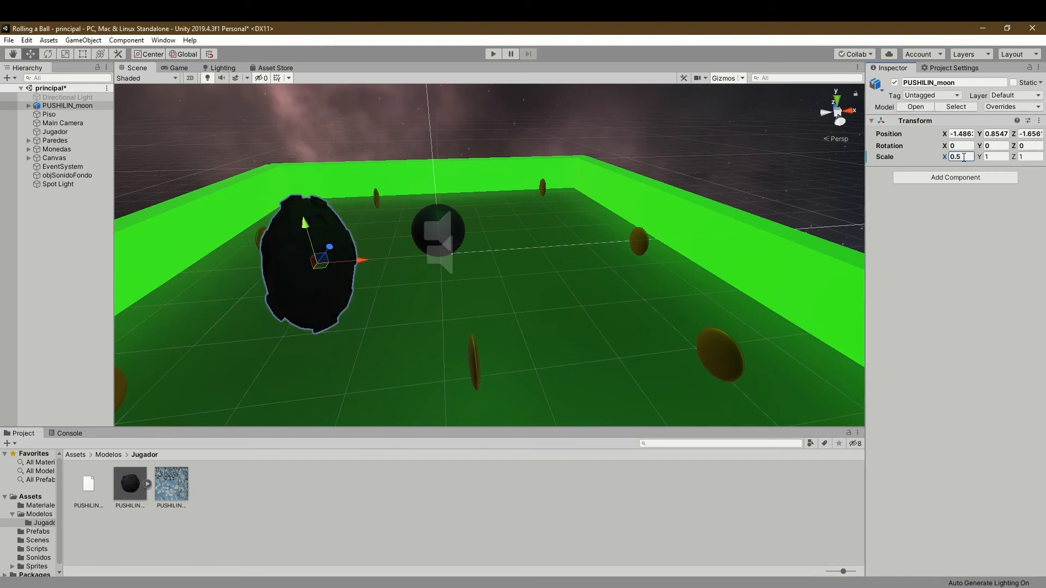
{"action": "left_click", "coordinate": [995, 156]}
{"action": "type", "text": "0.5"}
{"action": "left_click", "coordinate": [1032, 157]}
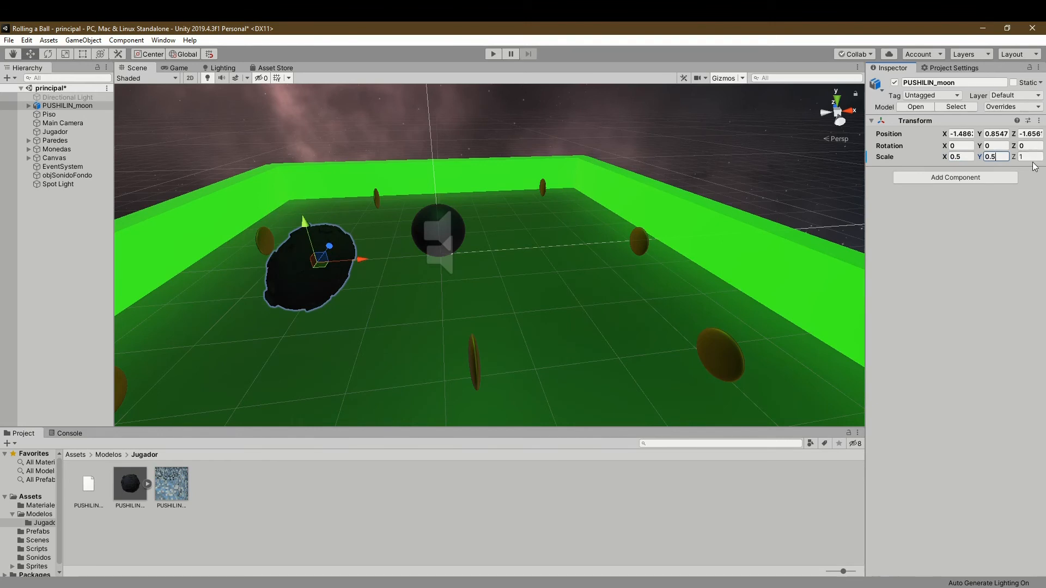
{"action": "type", "text": "0.5"}
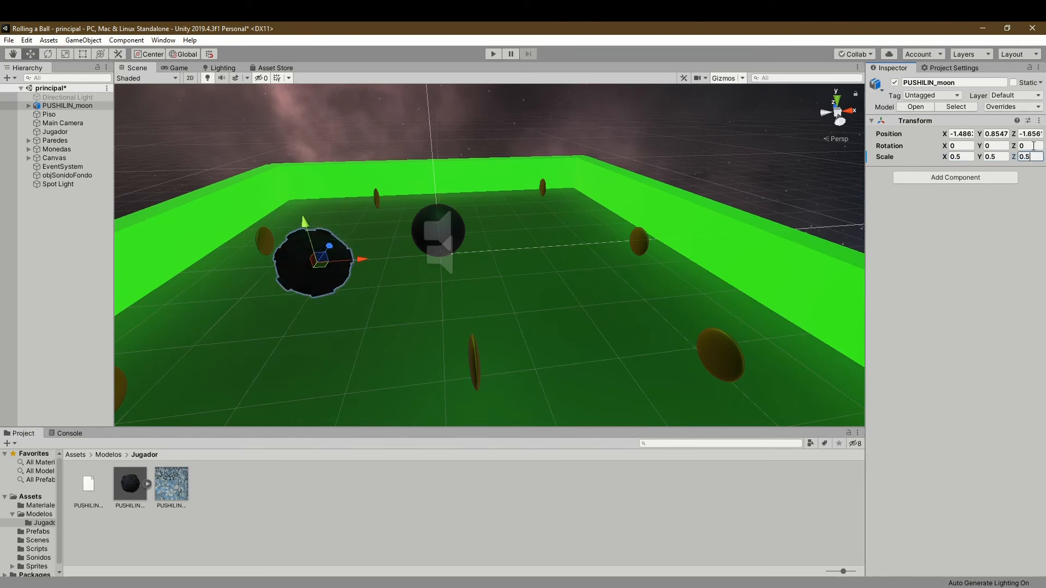
{"action": "left_click", "coordinate": [66, 53]}
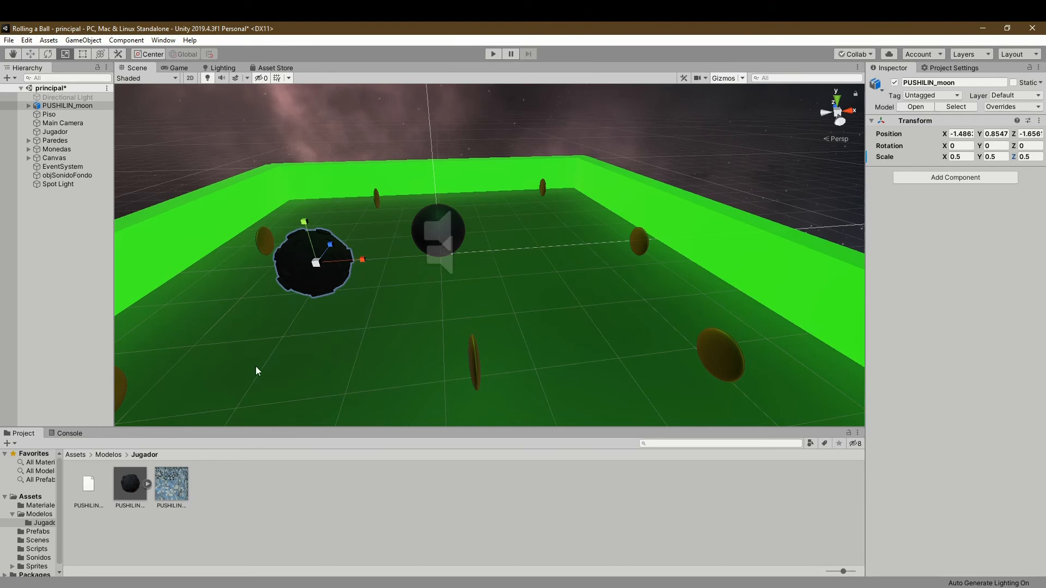
- Check which components Jugador has and add a Sphere Collider to PUSHILIN_moon
{"action": "left_click", "coordinate": [69, 132]}
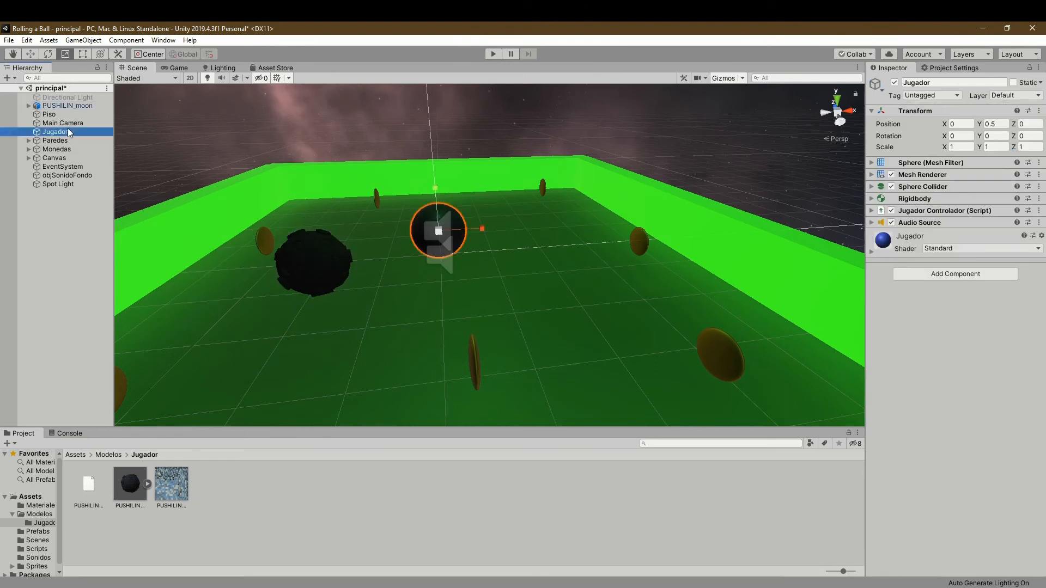
{"action": "left_click", "coordinate": [70, 106]}
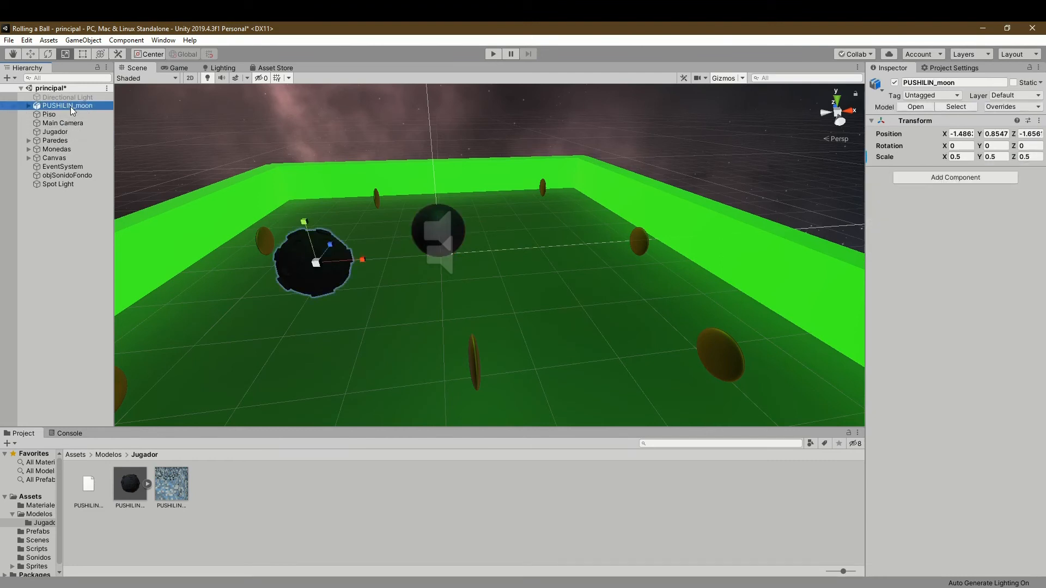
{"action": "left_click", "coordinate": [873, 121]}
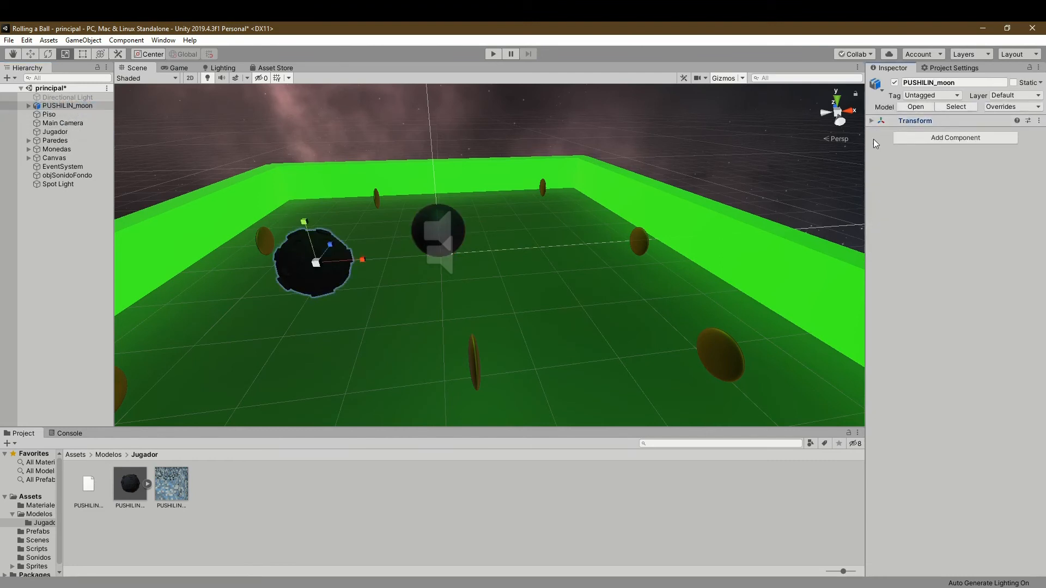
{"action": "left_click", "coordinate": [57, 133]}
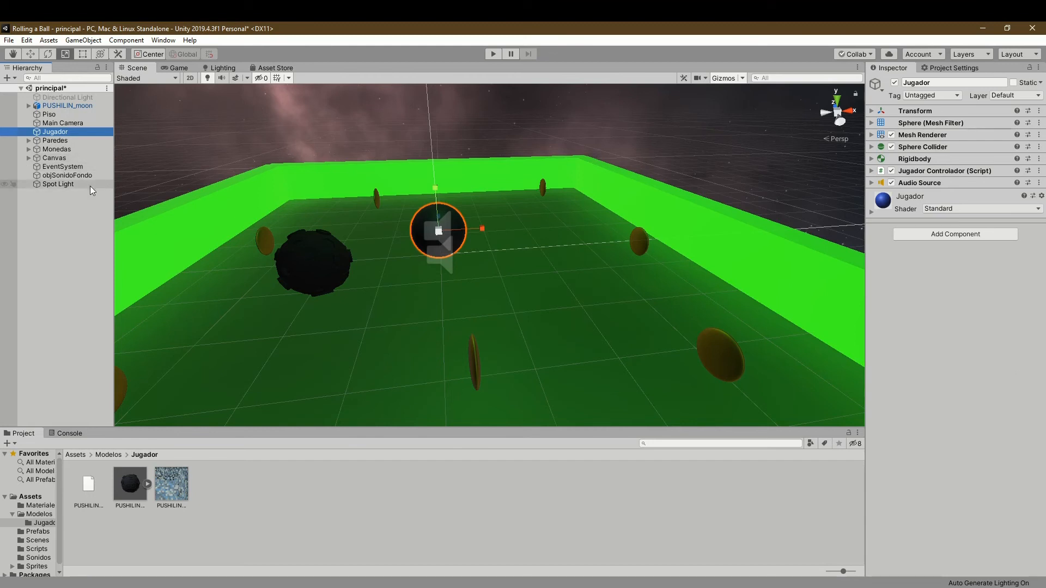
{"action": "left_click", "coordinate": [57, 106]}
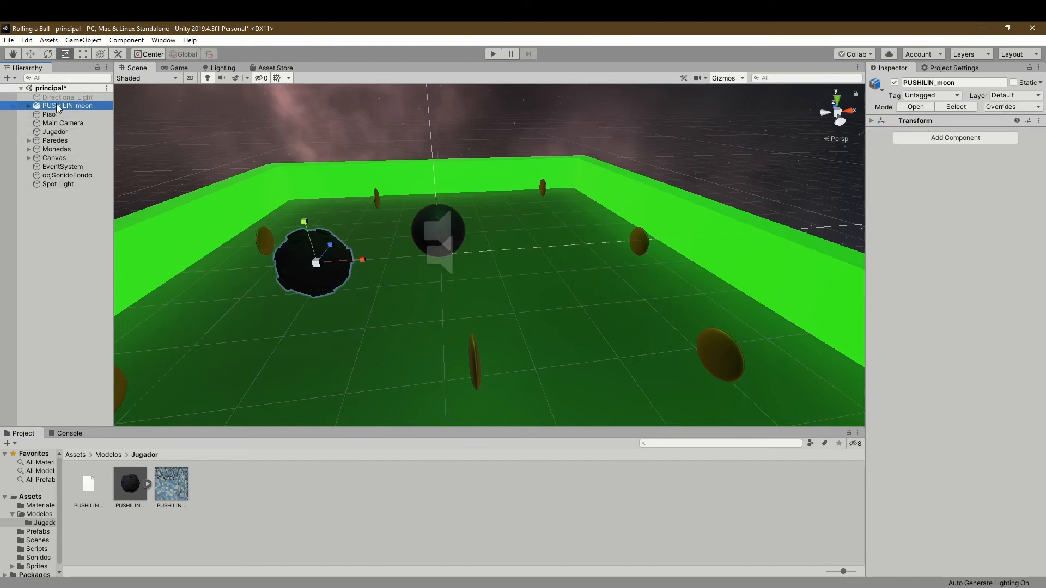
{"action": "left_click", "coordinate": [954, 138]}
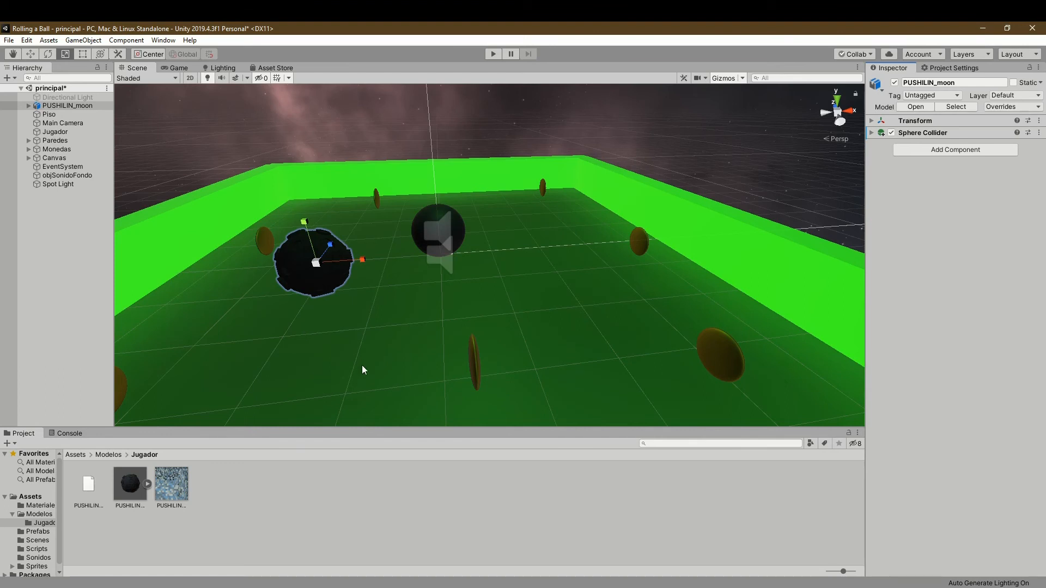
- Set the radius of PUSHILIN_moon's Sphere Collider to 0.85 so that it encloses the moon
{"action": "left_click", "coordinate": [872, 132]}
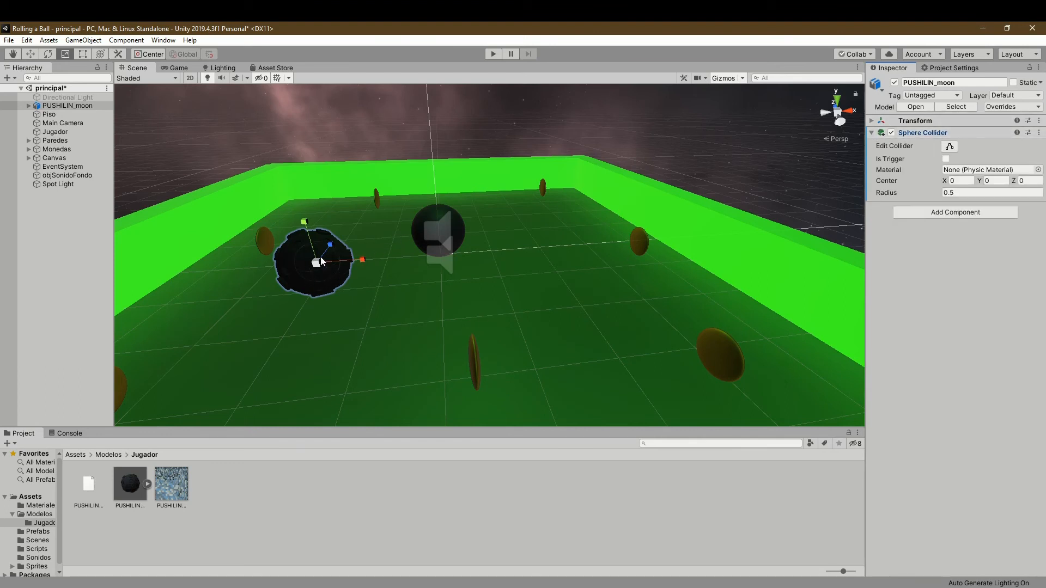
{"action": "scroll", "coordinate": [318, 274], "scroll_direction": "up", "scroll_amount": 5}
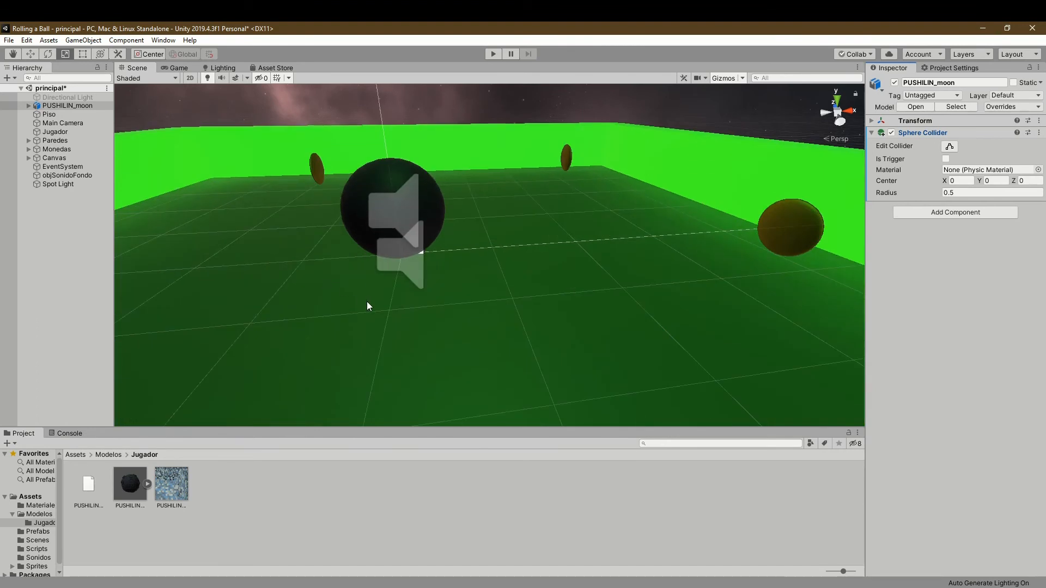
{"action": "left_click_drag", "start_coordinate": [200, 402], "coordinate": [211, 241], "text": "alt"}
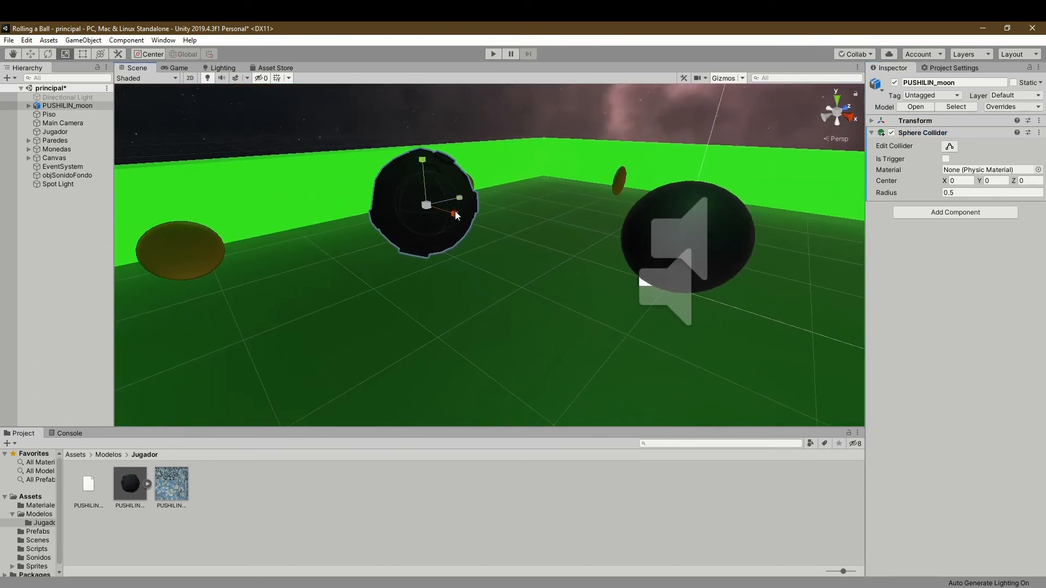
{"action": "scroll", "coordinate": [450, 218], "scroll_direction": "up", "scroll_amount": 3}
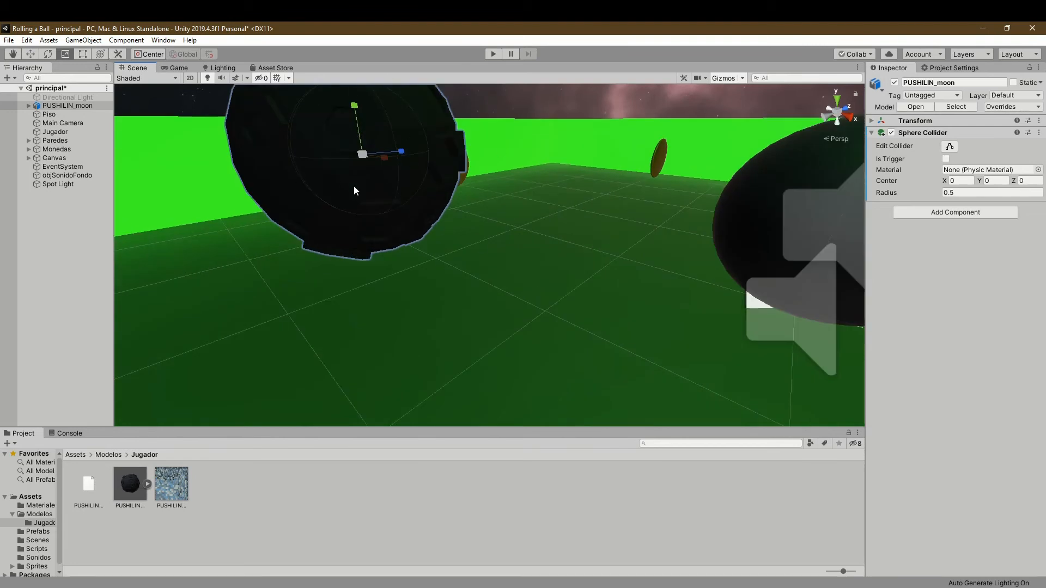
{"action": "scroll", "coordinate": [365, 200], "scroll_direction": "down", "scroll_amount": 3}
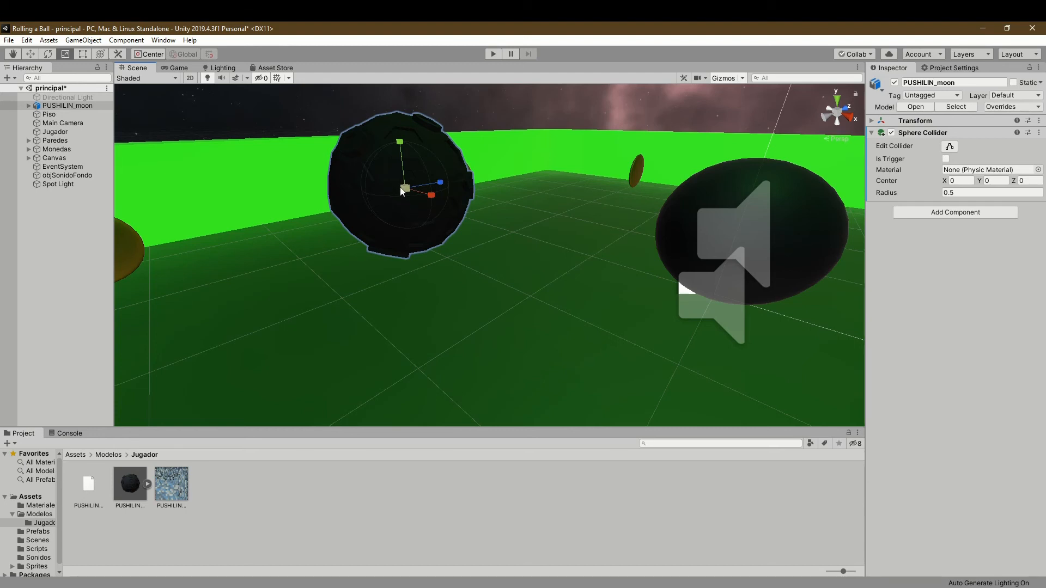
{"action": "right_click_drag", "start_coordinate": [338, 274], "coordinate": [347, 242]}
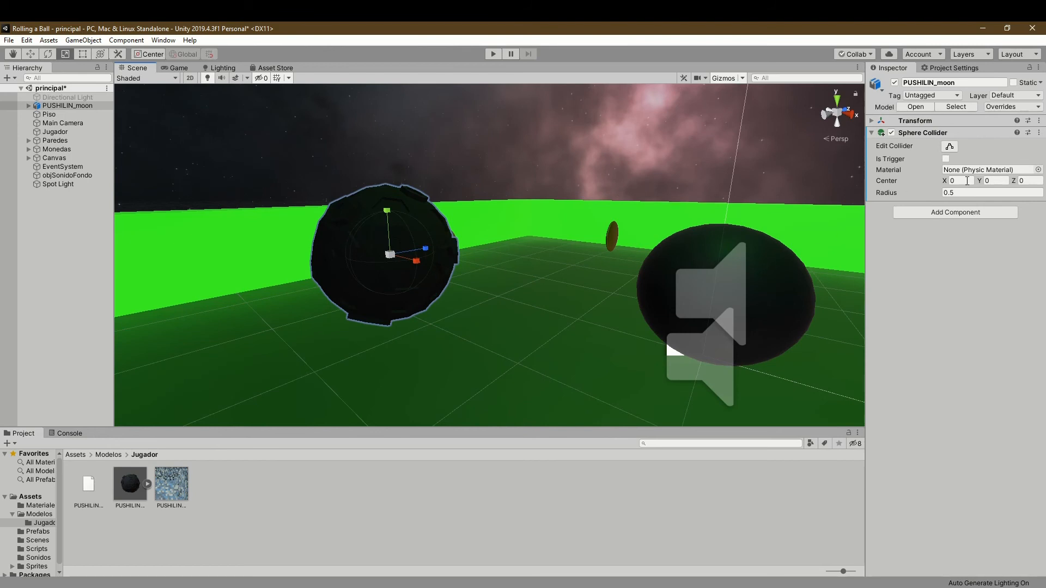
{"action": "left_click_drag", "start_coordinate": [895, 194], "coordinate": [903, 192]}
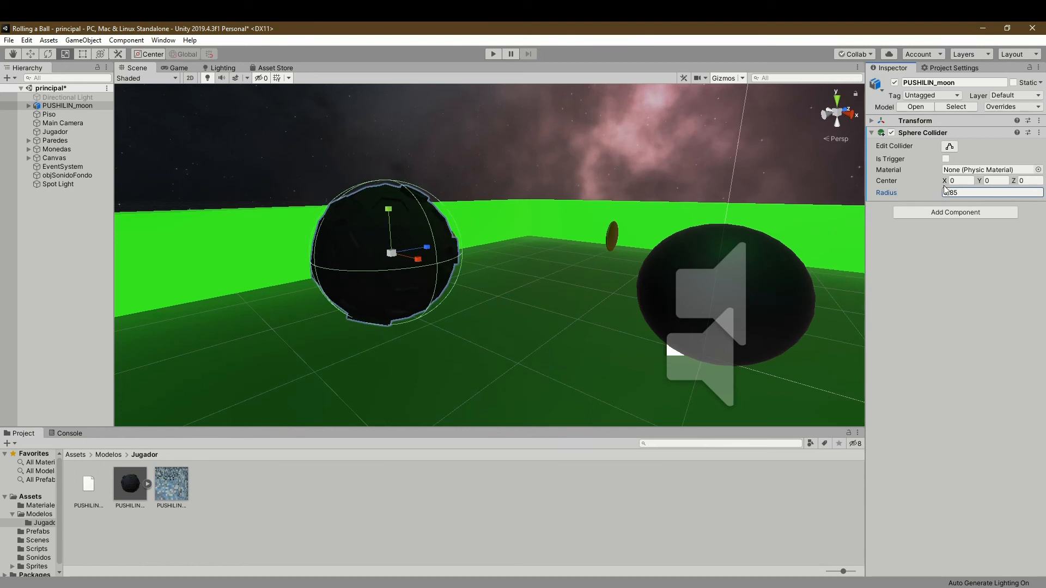
- Set the centre of PUSHILIN_moon's Sphere Collider to X -0.08, Y -0.02, Z 0, and collapse the component
{"action": "left_click_drag", "start_coordinate": [948, 182], "coordinate": [976, 180]}
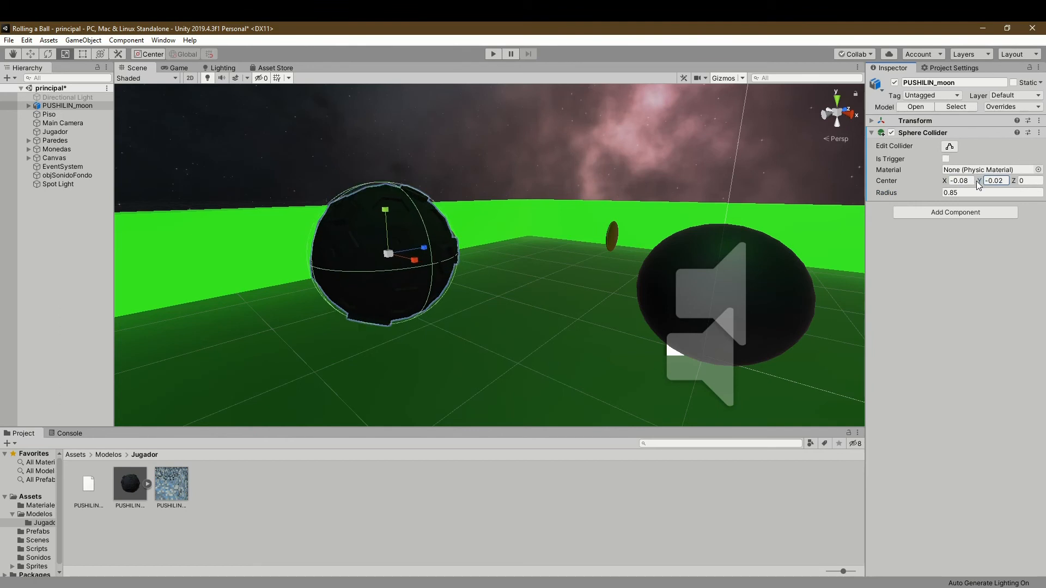
{"action": "left_click_drag", "start_coordinate": [1015, 180], "coordinate": [1021, 186]}
{"action": "left_click", "coordinate": [1023, 181]}
{"action": "type", "text": "0"}
{"action": "left_click", "coordinate": [873, 132]}
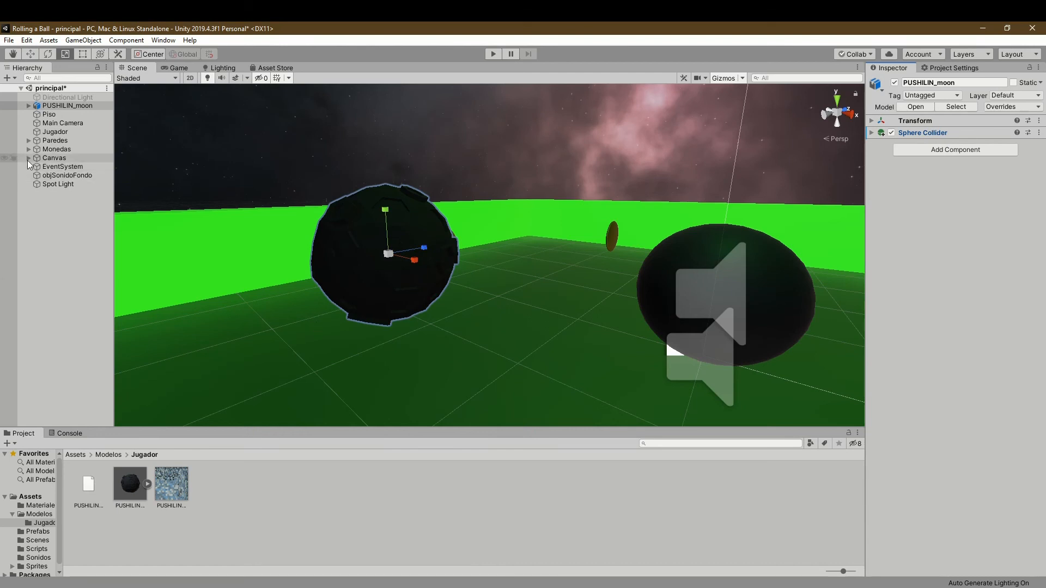
- Add a Rigidbody to PUSHILIN_moon and compare its settings with those of Jugador's Rigidbody
{"action": "left_click", "coordinate": [919, 153]}
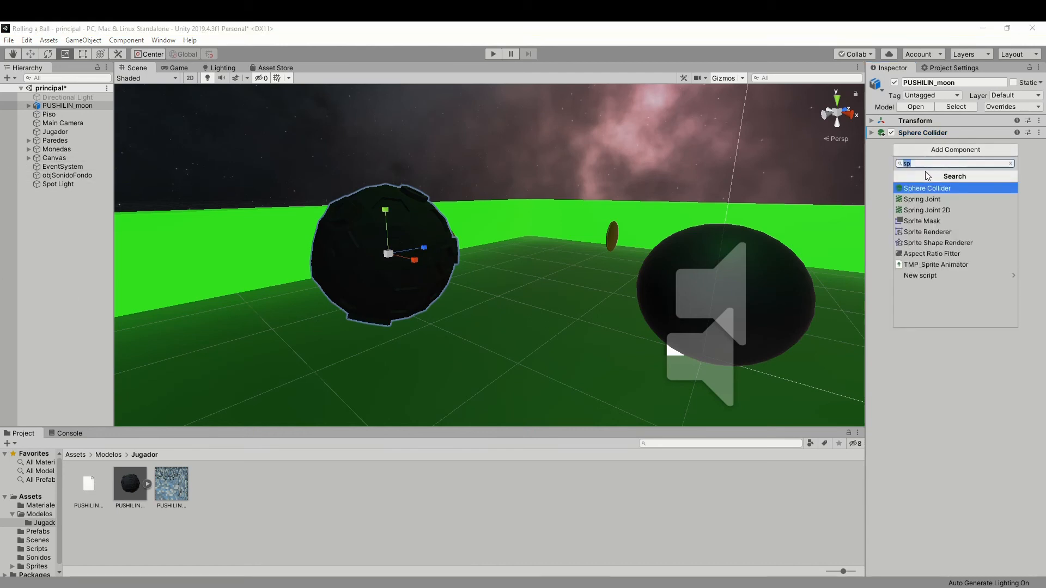
{"action": "type", "text": "ri"}
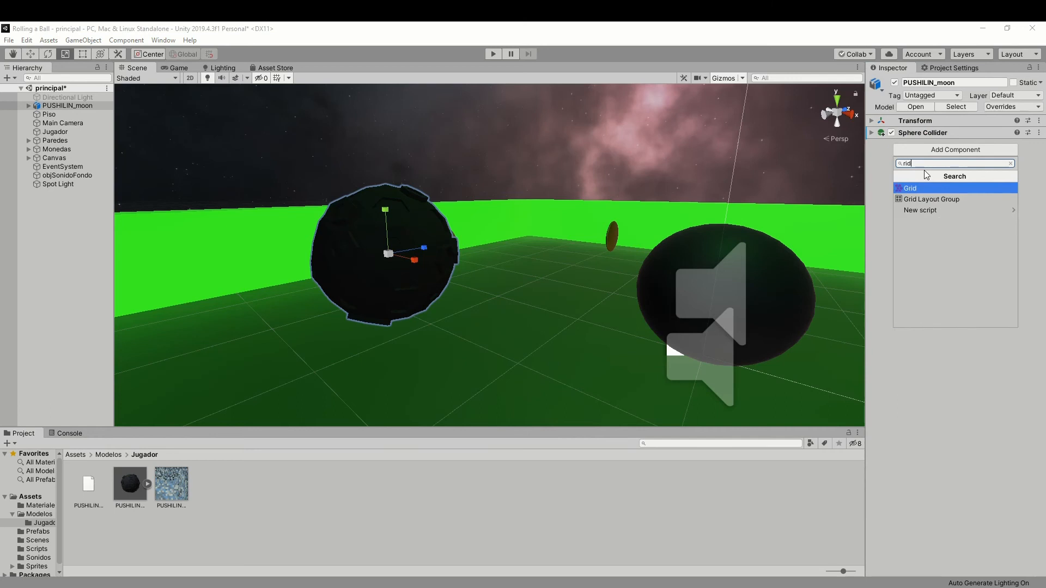
{"action": "type", "text": "g"}
{"action": "left_click", "coordinate": [923, 188]}
{"action": "left_click", "coordinate": [874, 145]}
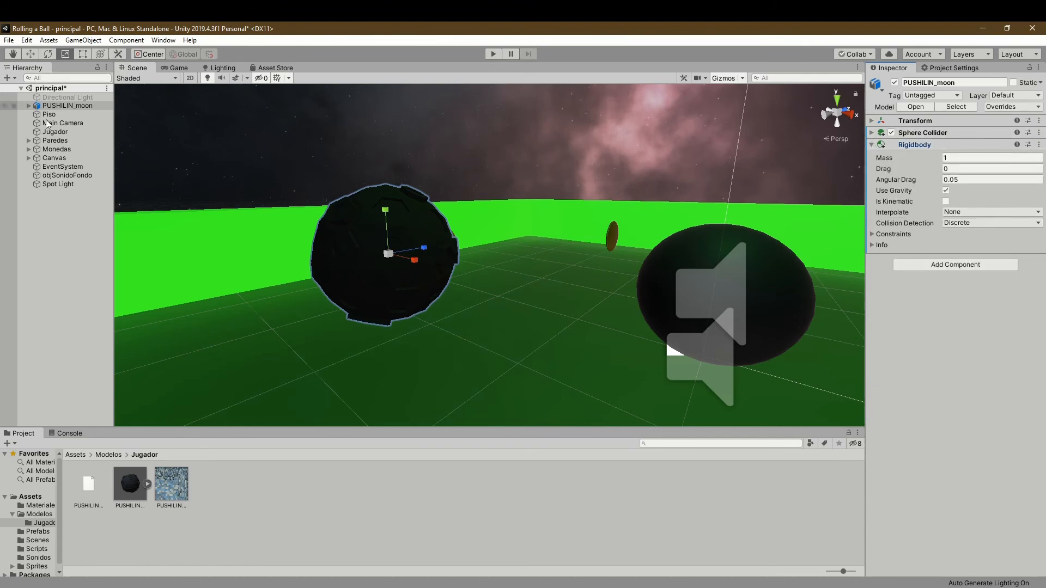
{"action": "left_click", "coordinate": [58, 133]}
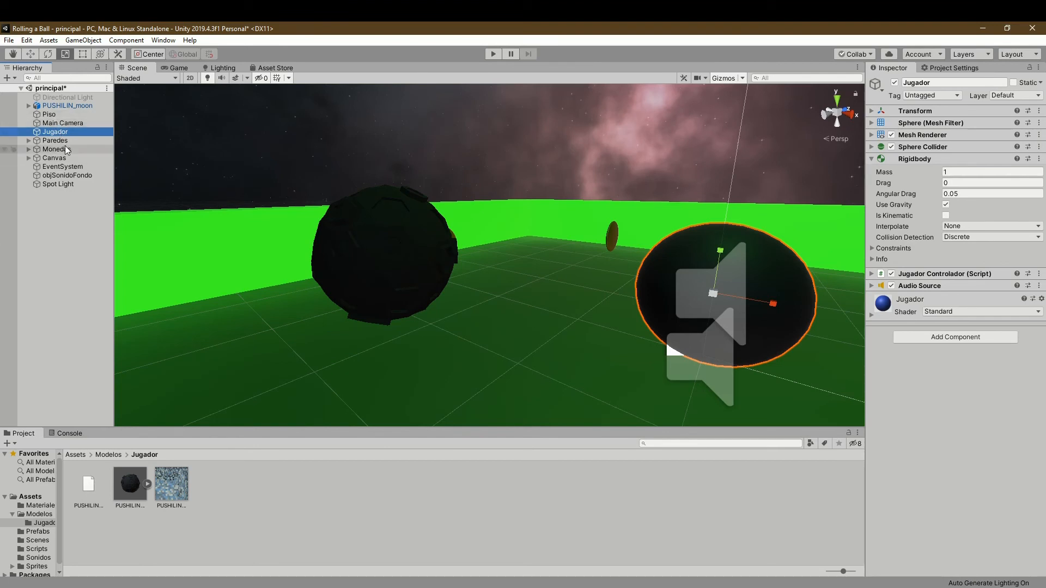
{"action": "left_click", "coordinate": [66, 106]}
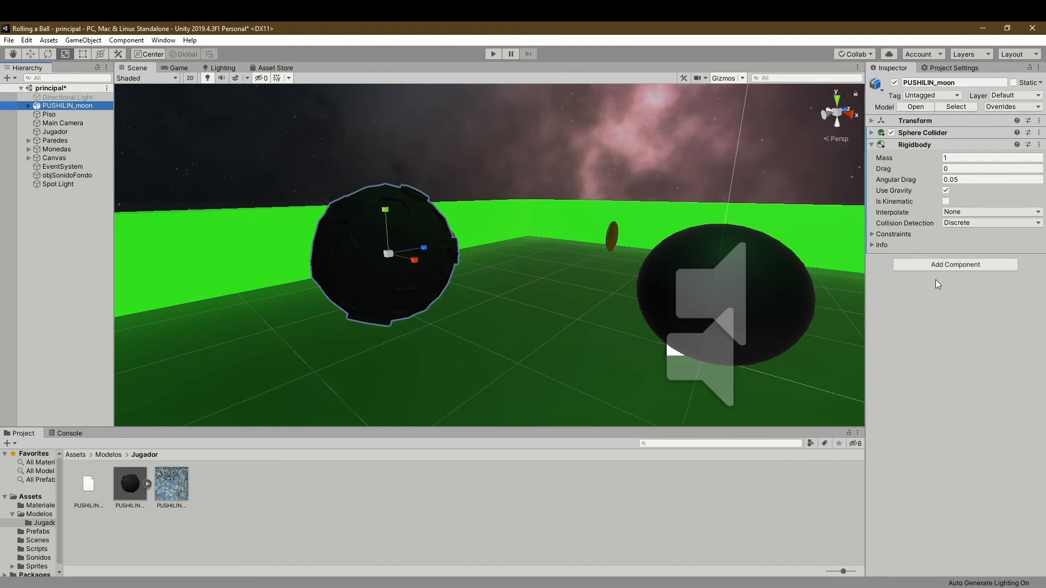
- Collapse the Rigidbody and attach the JugadorControlador script from the Scripts folder to PUSHILIN_moon
{"action": "left_click", "coordinate": [872, 144]}
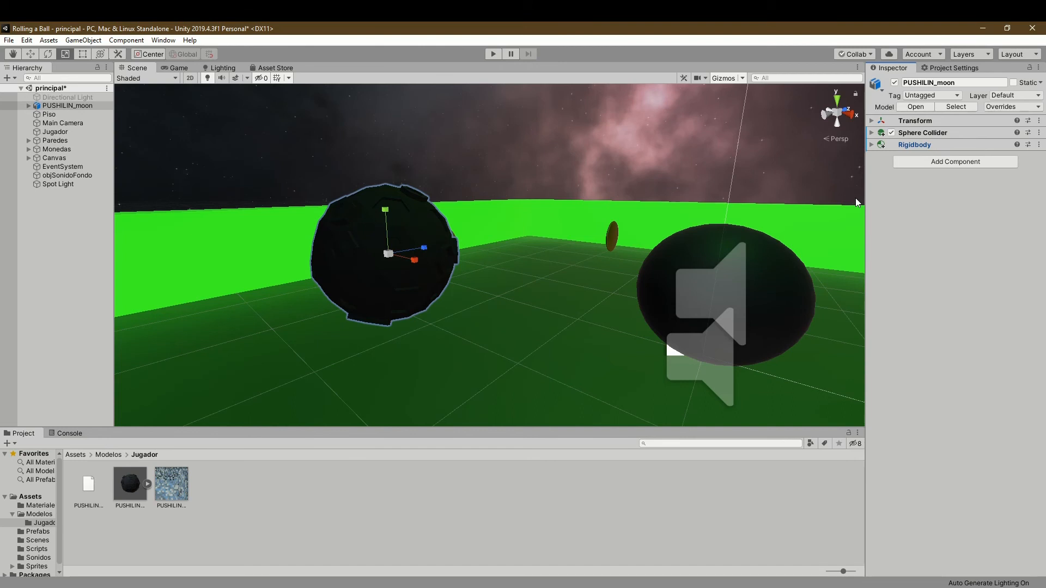
{"action": "left_click", "coordinate": [12, 514]}
{"action": "left_click", "coordinate": [39, 541]}
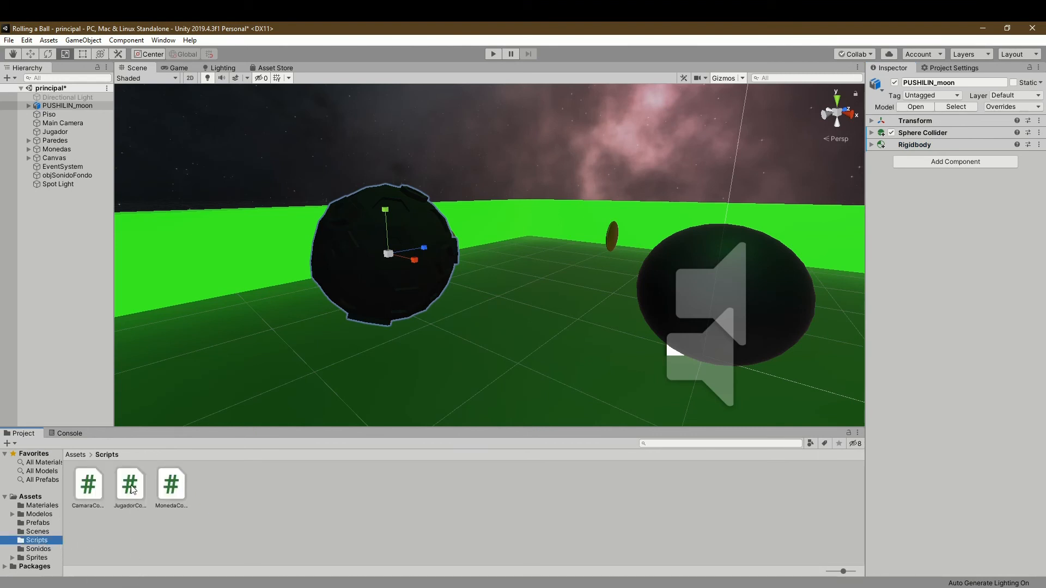
{"action": "left_click", "coordinate": [145, 536]}
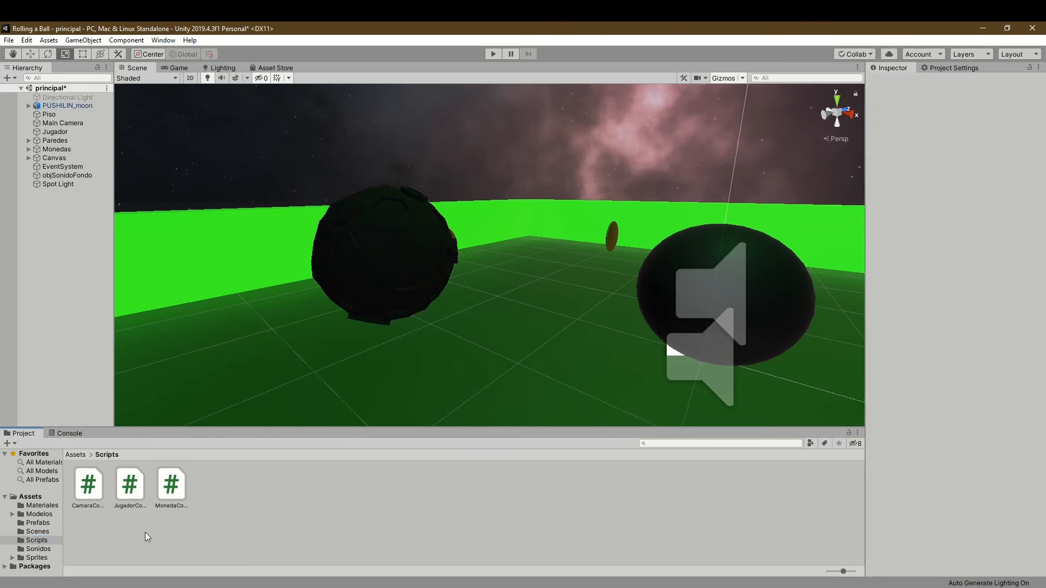
{"action": "left_click", "coordinate": [132, 497]}
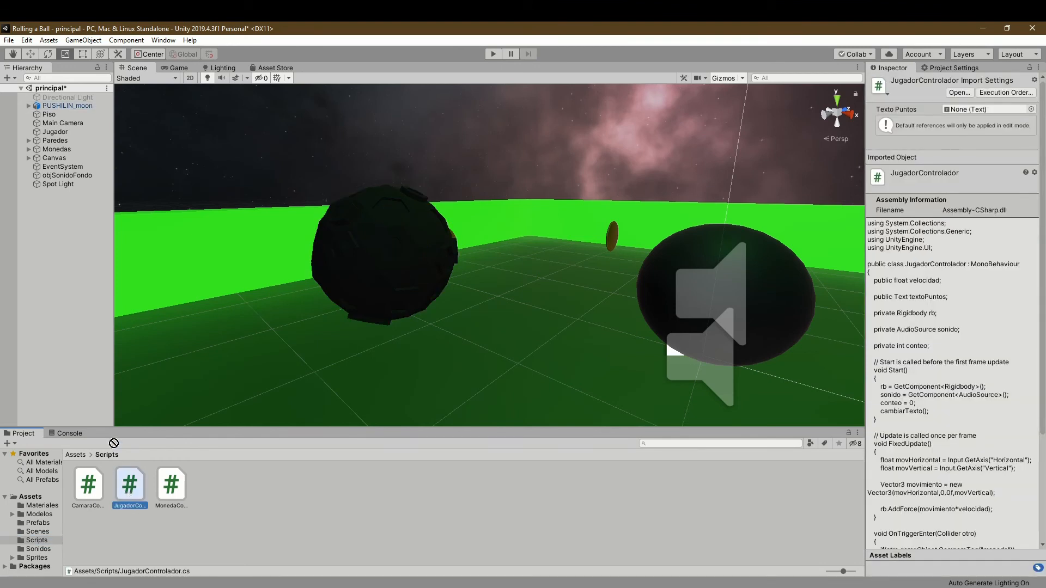
{"action": "left_click", "coordinate": [85, 109]}
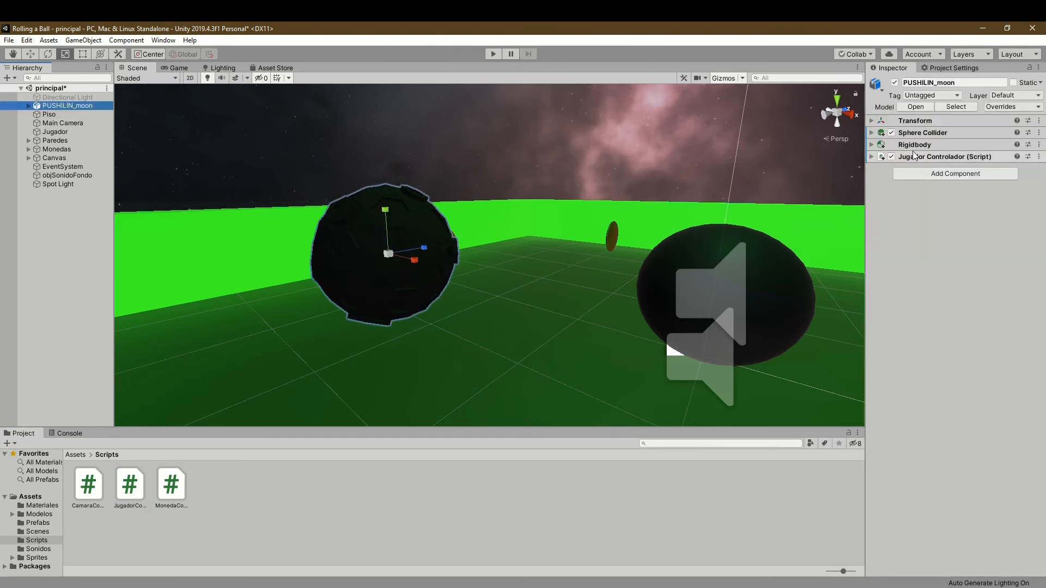
- Set Velocidad to 10 in PUSHILIN_moon's Jugador Controlador script
{"action": "left_click", "coordinate": [872, 161]}
{"action": "left_click", "coordinate": [872, 159]}
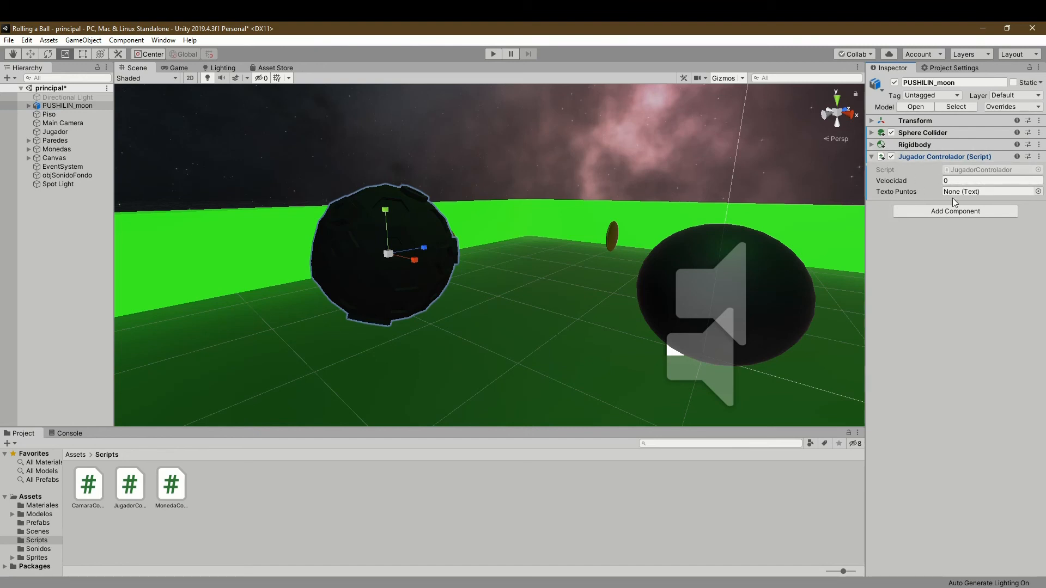
{"action": "left_click", "coordinate": [926, 183]}
{"action": "type", "text": "10"}
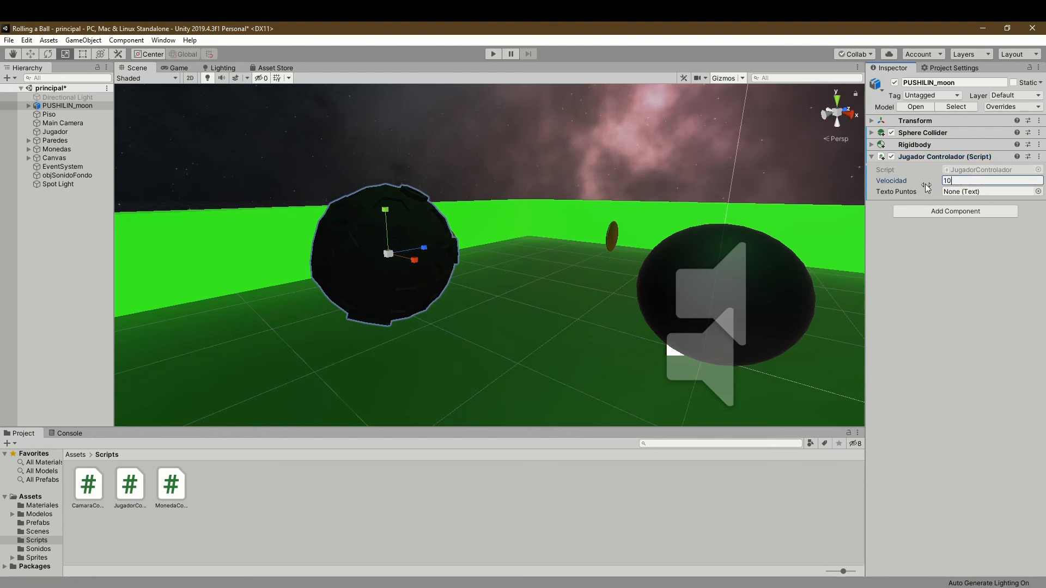
{"action": "left_click", "coordinate": [945, 277]}
- Assign the txtPuntos text from pnPuntos in the Canvas to the script's Texto Puntos, and collapse the script component
{"action": "left_click", "coordinate": [28, 158]}
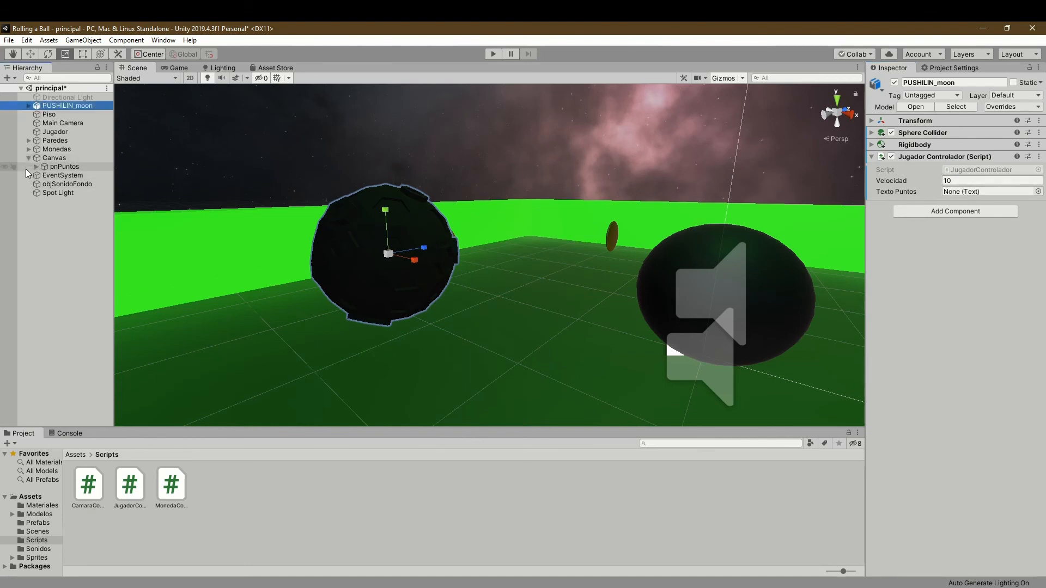
{"action": "left_click", "coordinate": [33, 168]}
{"action": "left_click", "coordinate": [36, 166]}
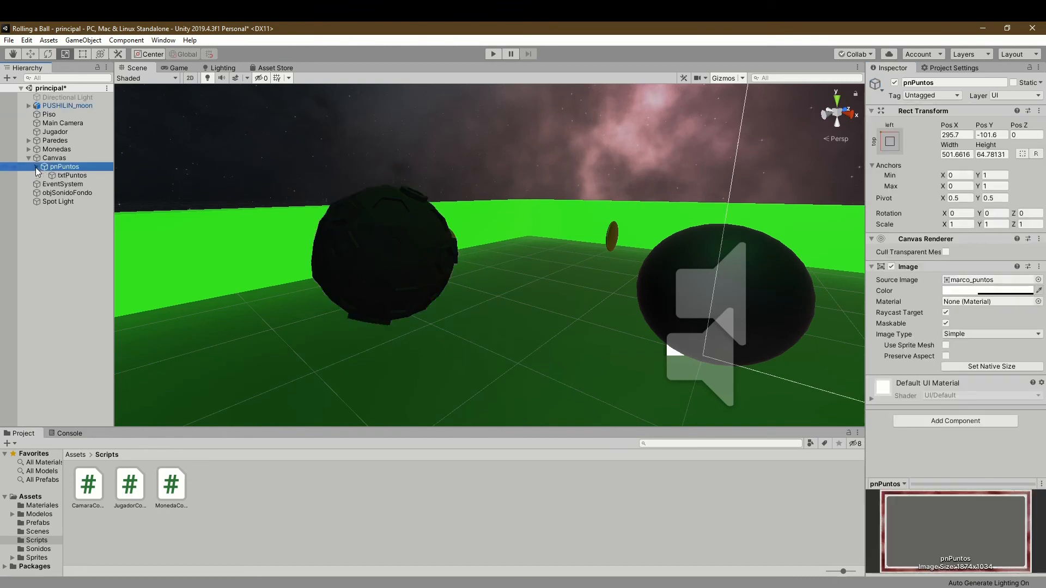
{"action": "left_click", "coordinate": [63, 107]}
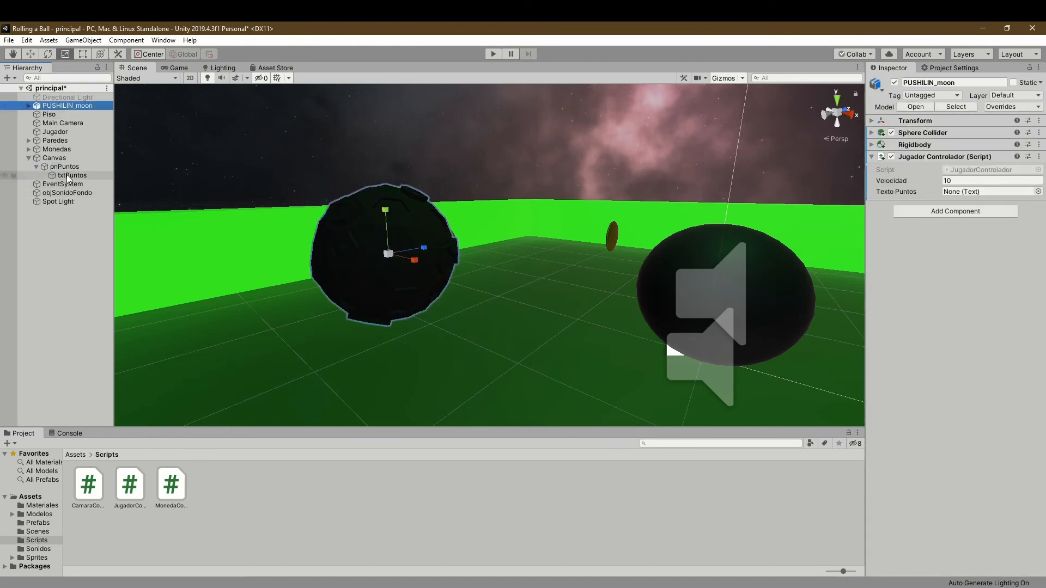
{"action": "left_click_drag", "start_coordinate": [71, 175], "coordinate": [963, 192]}
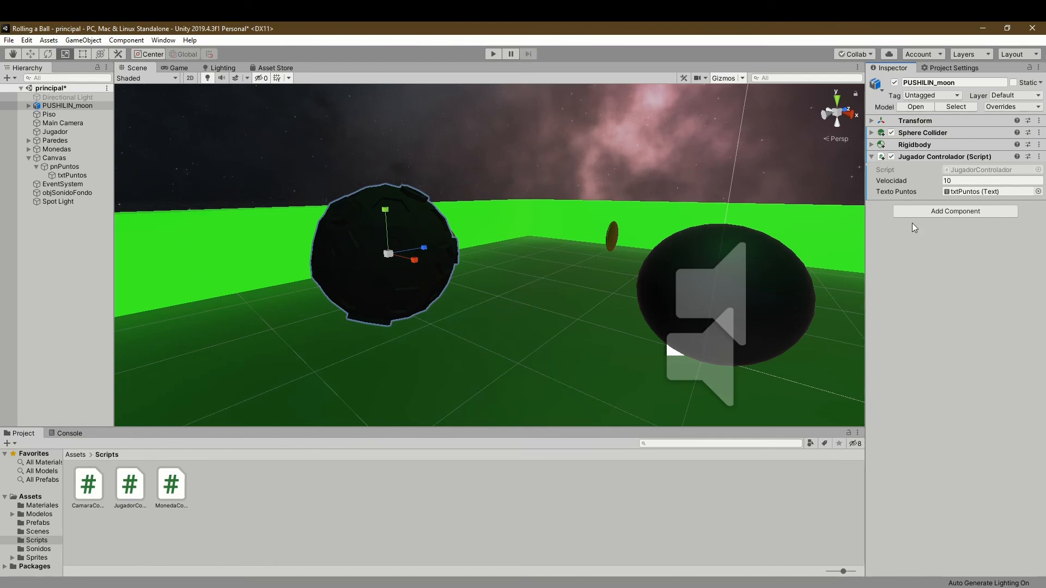
{"action": "left_click", "coordinate": [872, 157]}
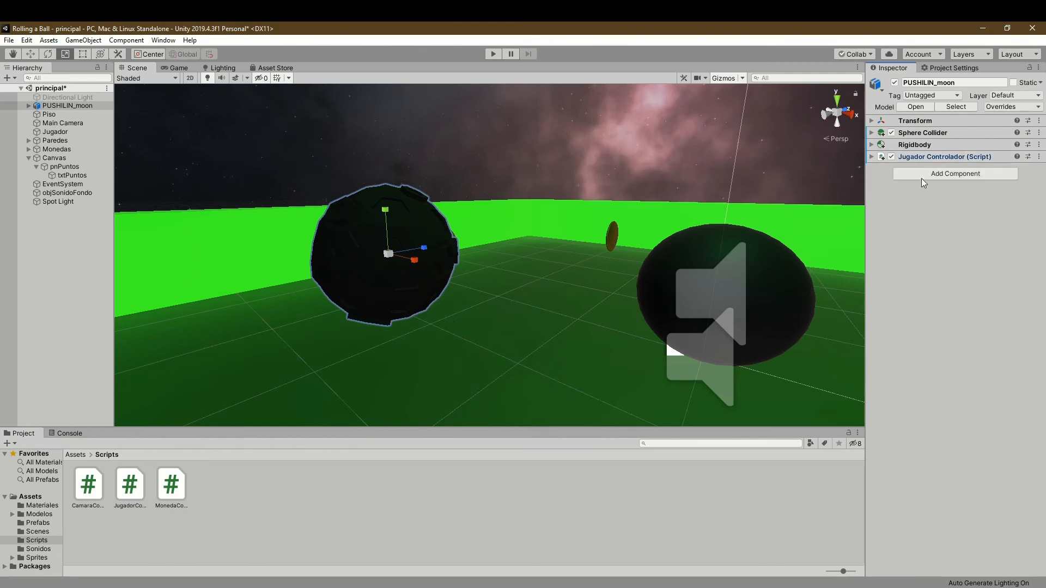
- Add an Audio Source to PUSHILIN_moon and expand its settings
{"action": "left_click", "coordinate": [920, 178]}
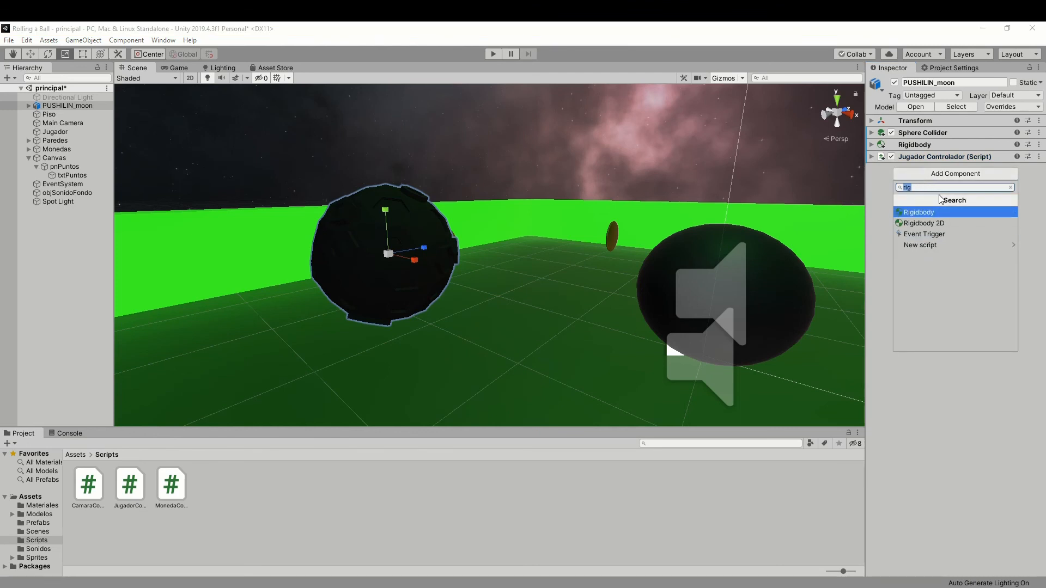
{"action": "type", "text": "au"}
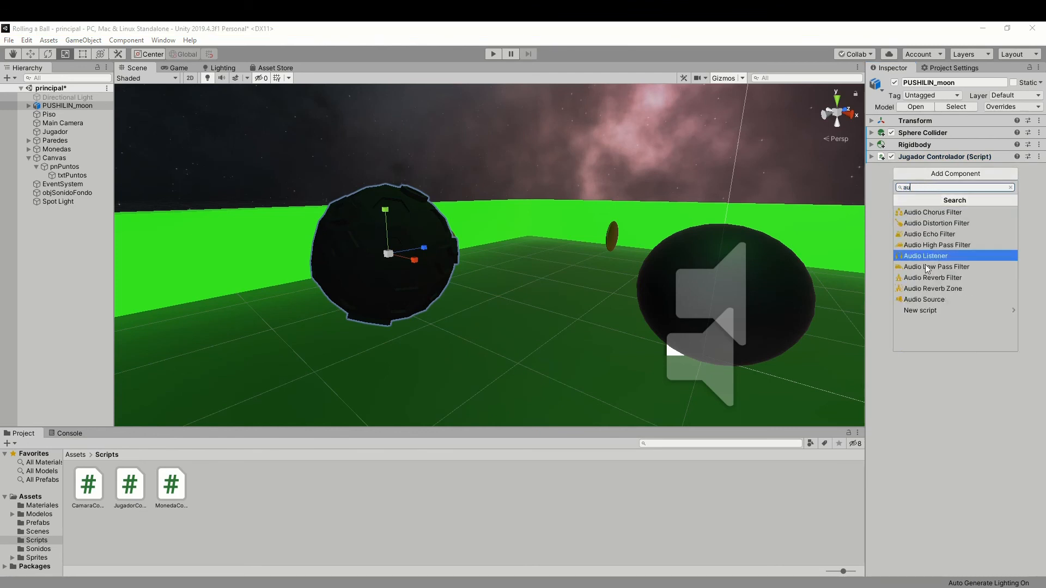
{"action": "left_click", "coordinate": [947, 299]}
{"action": "left_click", "coordinate": [873, 169]}
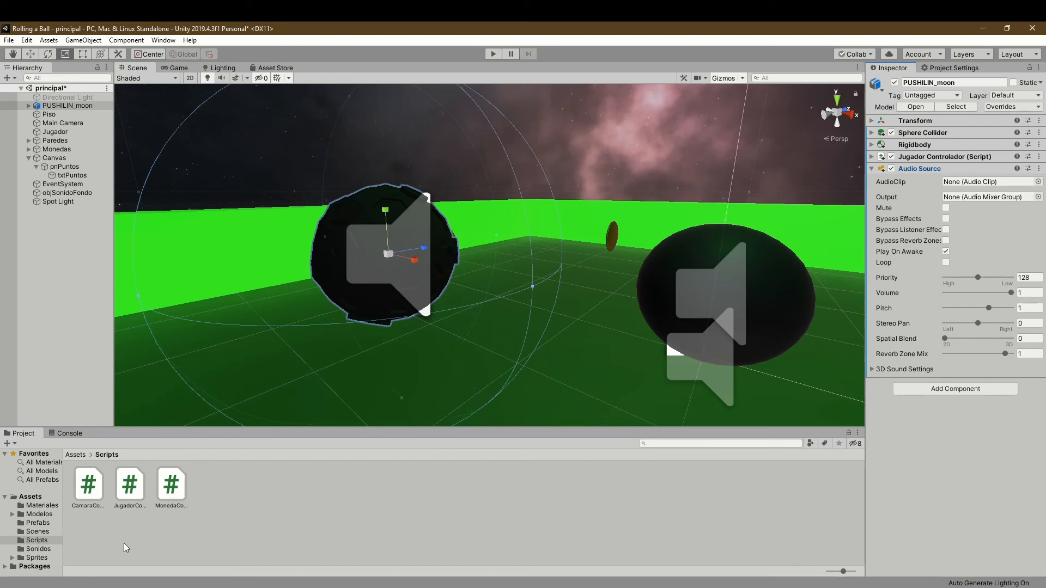
- Assign the snd_monedas sound as PUSHILIN_moon's AudioClip and turn off Play On Awake
{"action": "left_click", "coordinate": [38, 549]}
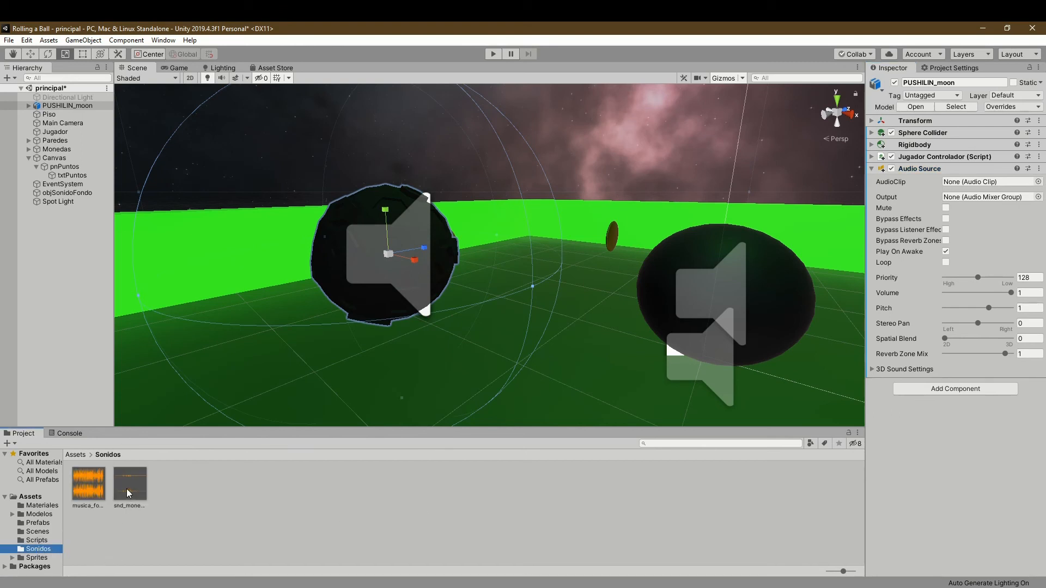
{"action": "left_click_drag", "start_coordinate": [129, 487], "coordinate": [981, 185]}
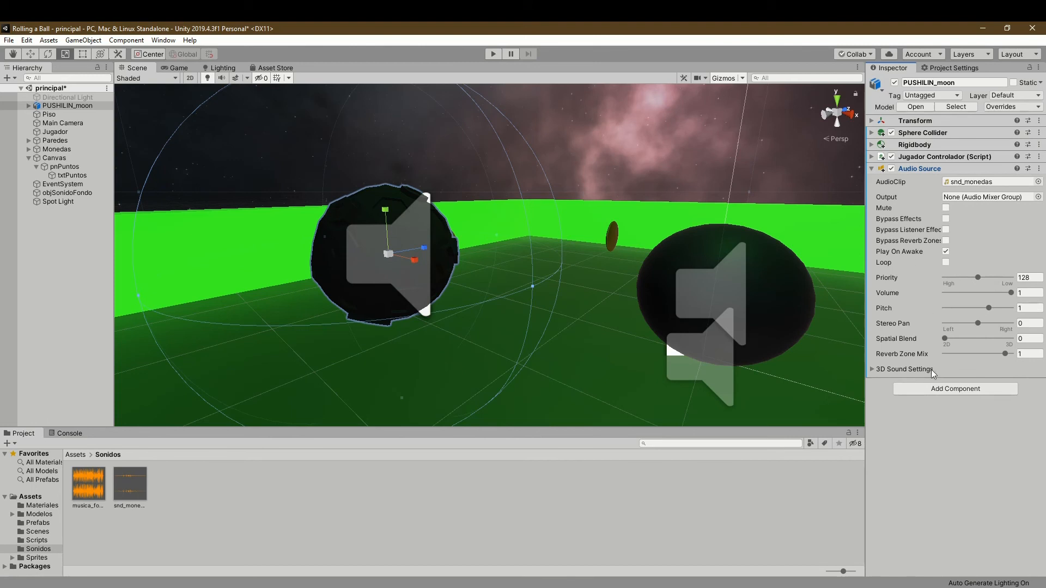
{"action": "left_click", "coordinate": [947, 252]}
- Compare Jugador's Audio Source and component list with those of PUSHILIN_moon
{"action": "left_click", "coordinate": [65, 133]}
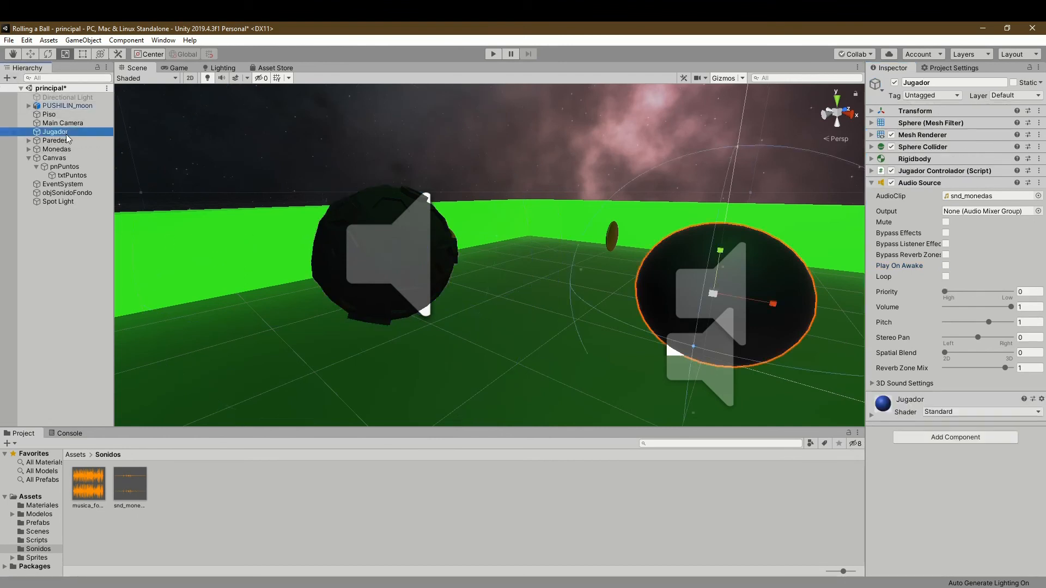
{"action": "left_click", "coordinate": [872, 184]}
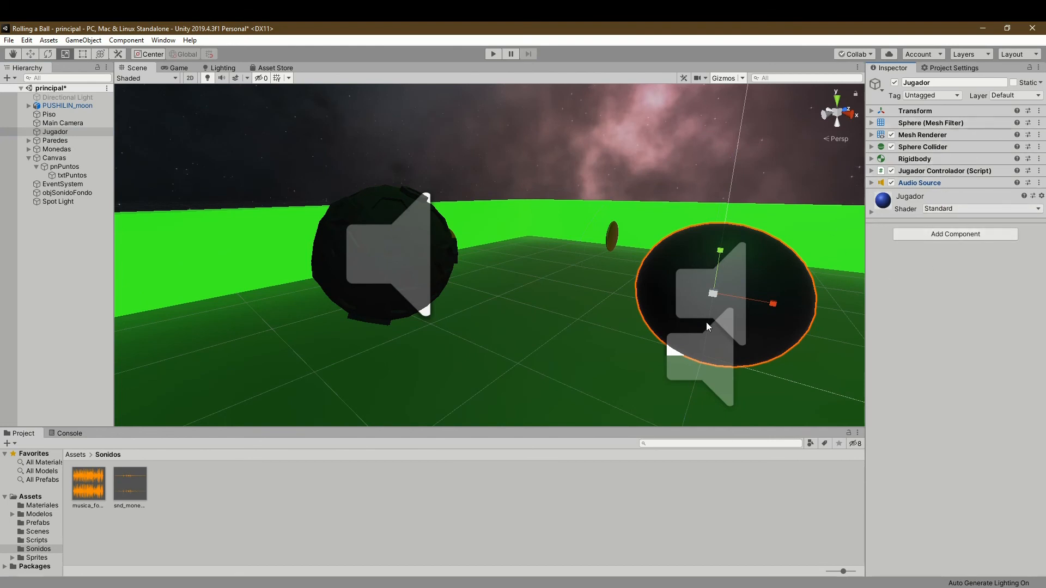
{"action": "left_click", "coordinate": [70, 108]}
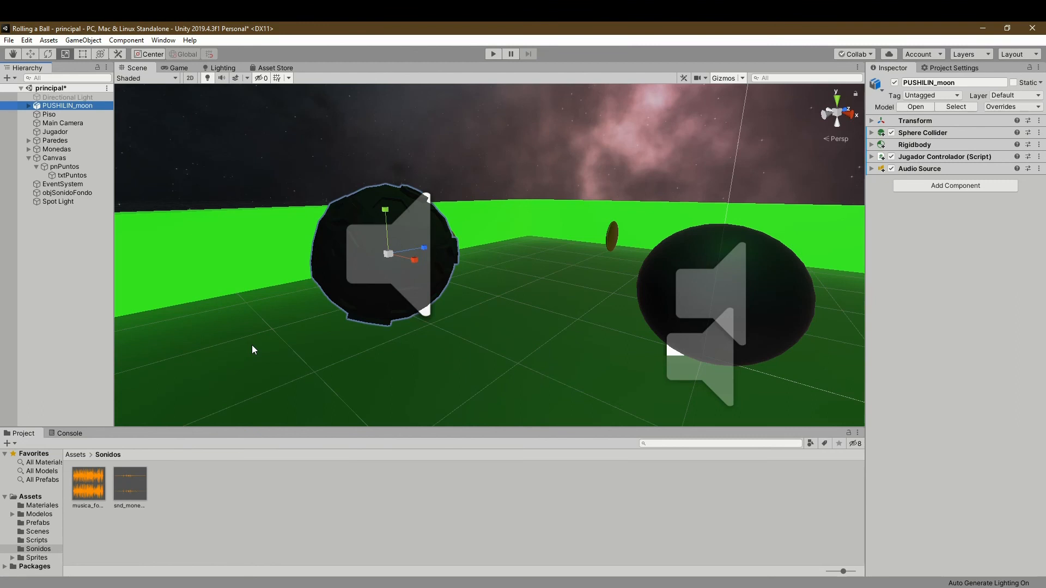
- Set PUSHILIN_moon as the Jugador target in the Main Camera's Camara Controlador script
{"action": "left_click", "coordinate": [67, 123]}
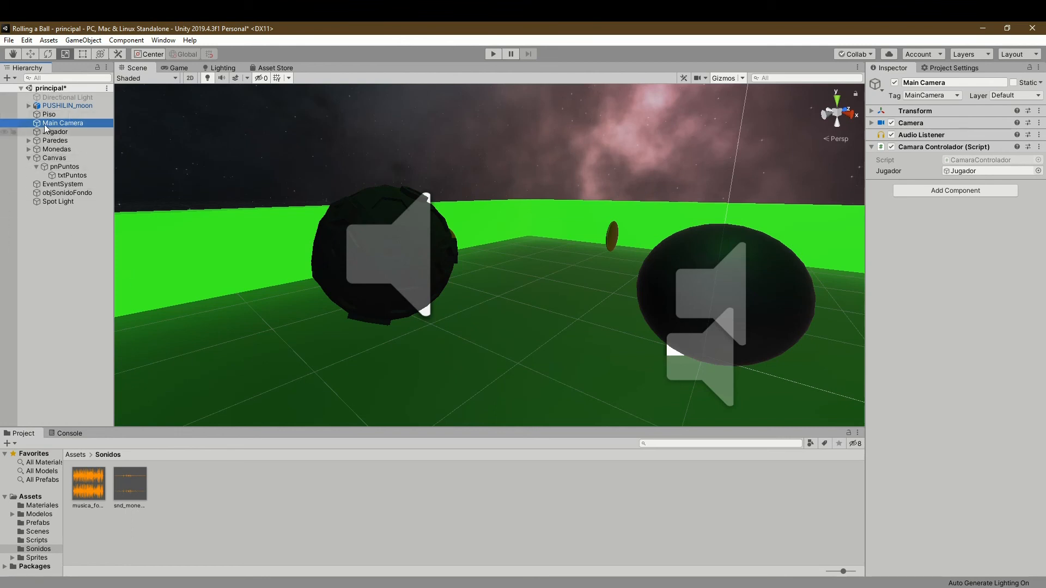
{"action": "left_click_drag", "start_coordinate": [56, 106], "coordinate": [969, 171]}
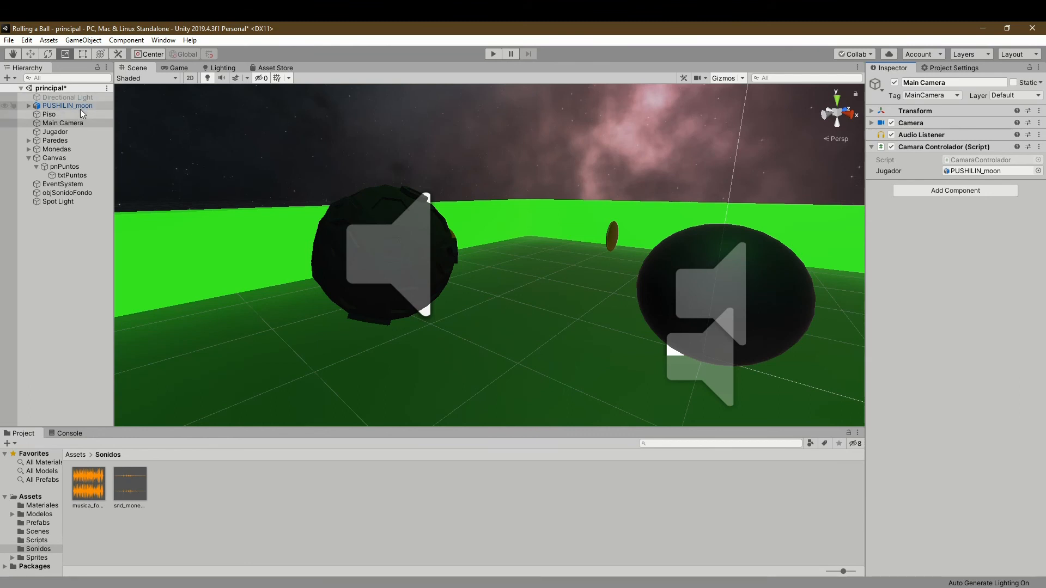
- Review the Monedas coins and the Modelos/Jugador assets, open the Prefabs folder, and select PUSHILIN_moon
{"action": "left_click", "coordinate": [29, 148]}
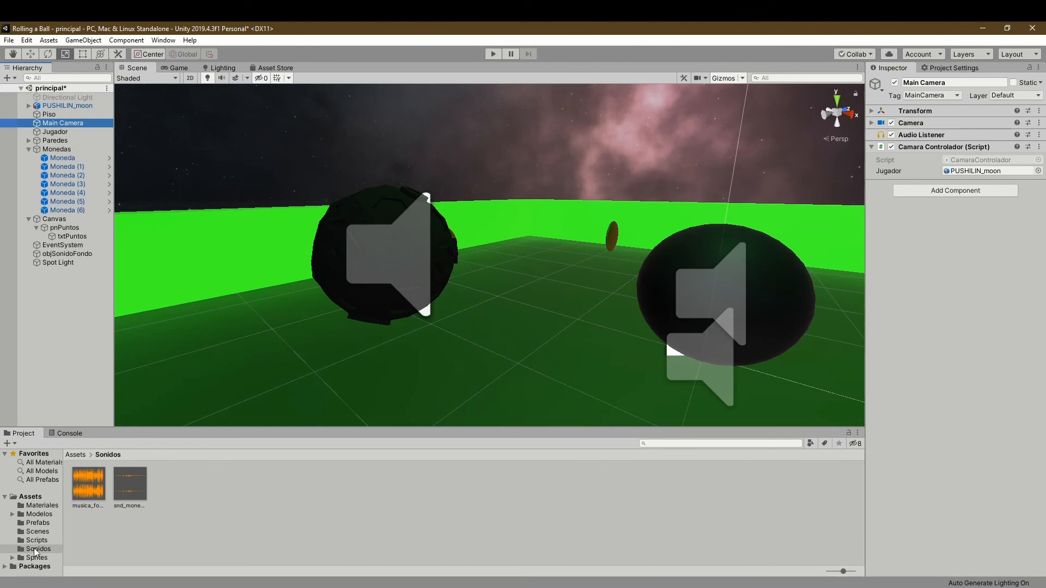
{"action": "left_click", "coordinate": [41, 514]}
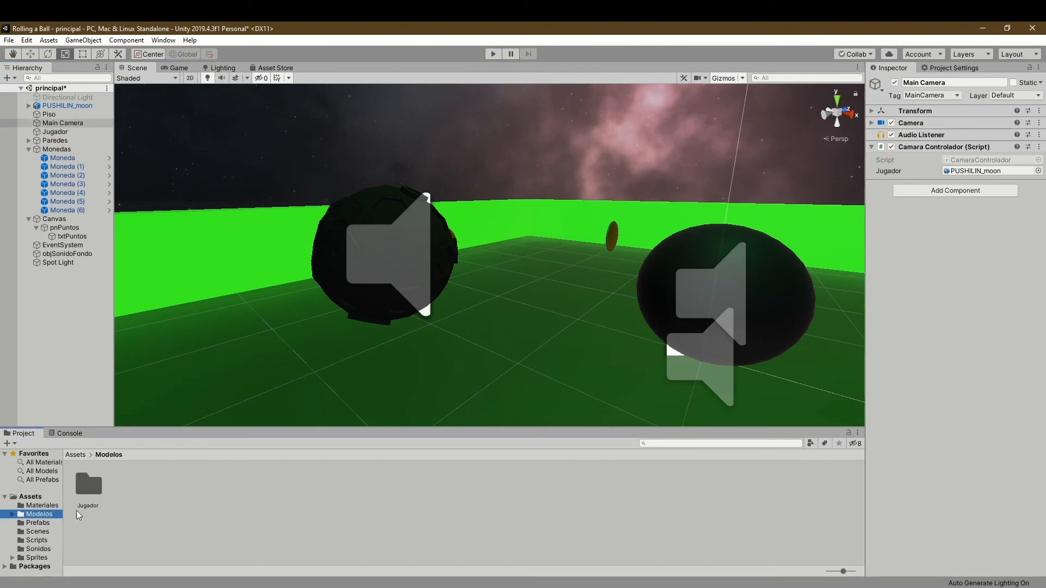
{"action": "double_click", "coordinate": [88, 485]}
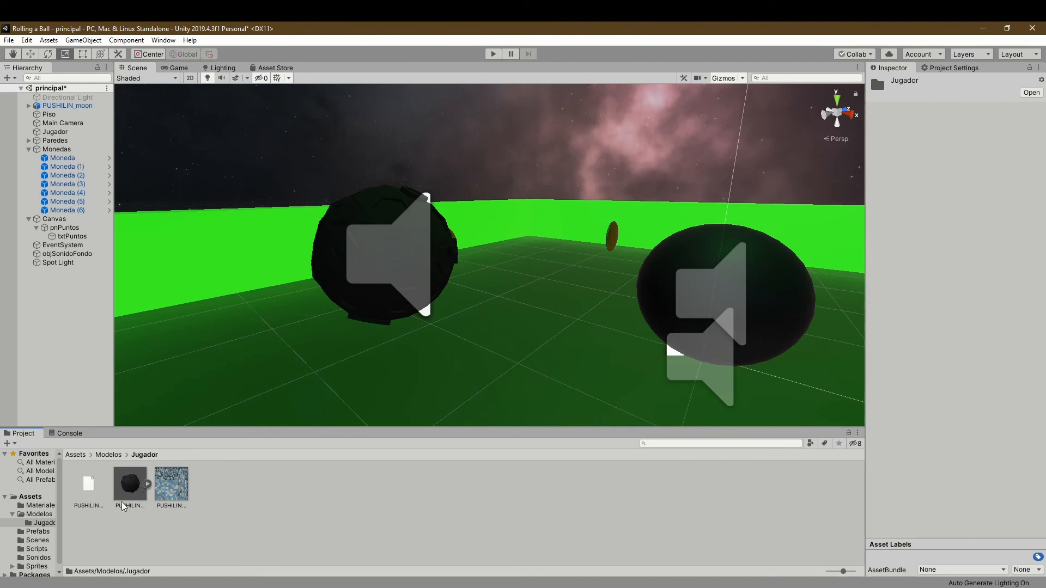
{"action": "left_click", "coordinate": [13, 515]}
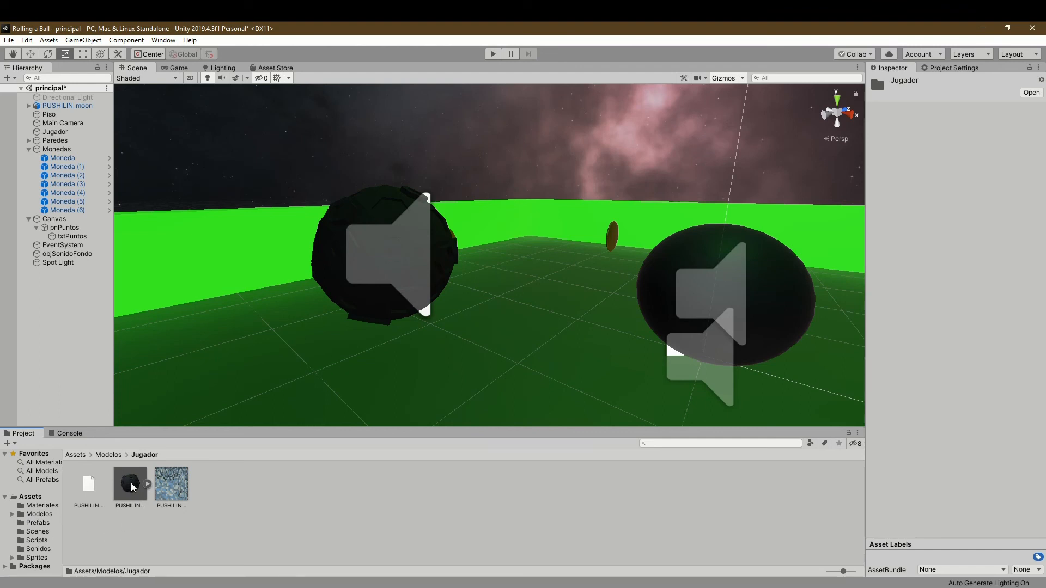
{"action": "left_click", "coordinate": [30, 523]}
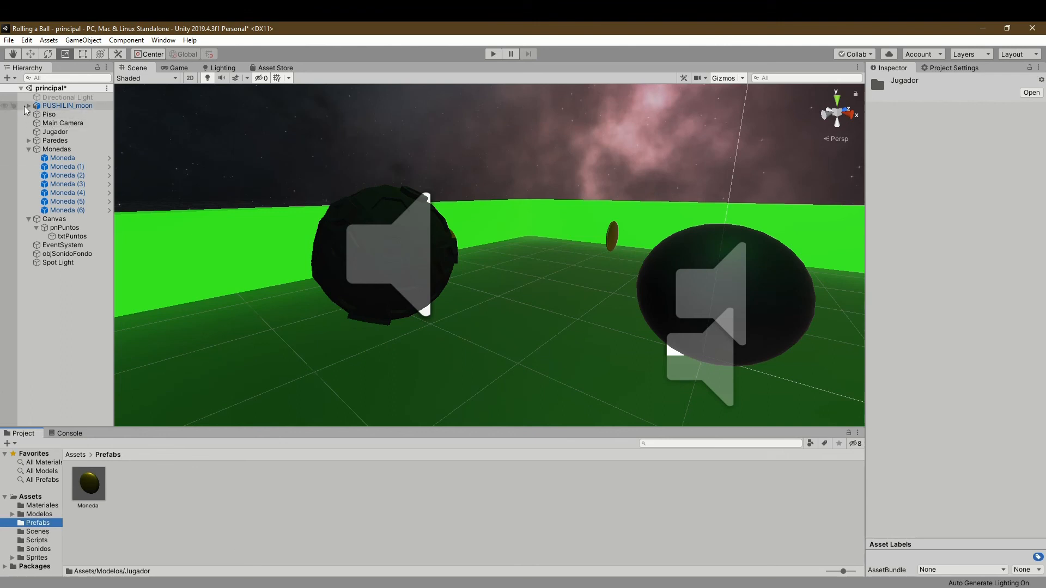
{"action": "left_click", "coordinate": [61, 106]}
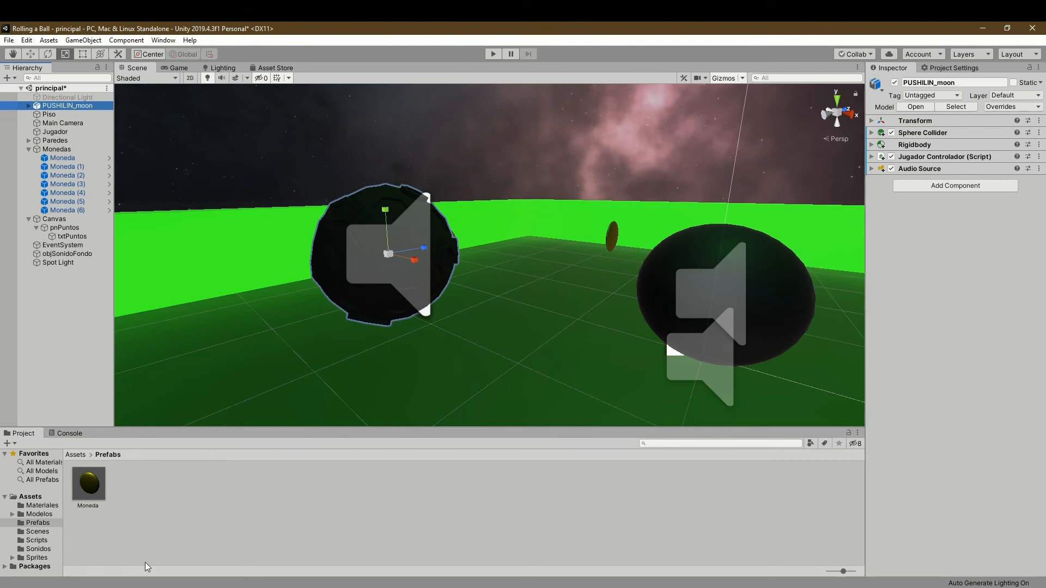
- Collapse the Monedas and Canvas groups and delete the old Jugador sphere from the scene
{"action": "left_click", "coordinate": [30, 149]}
{"action": "left_click", "coordinate": [29, 158]}
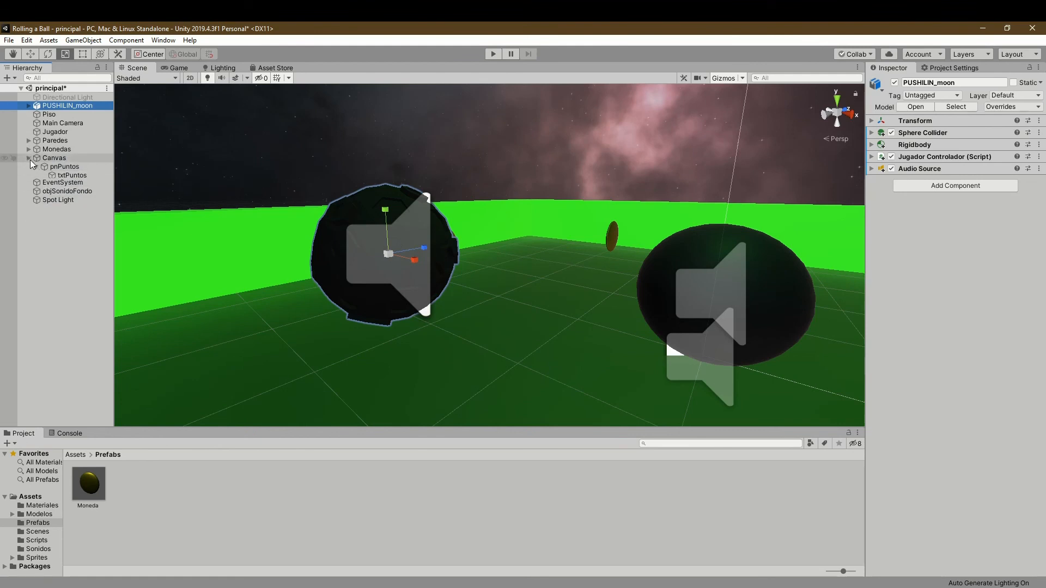
{"action": "left_click", "coordinate": [57, 132]}
{"action": "key", "text": "Delete"}
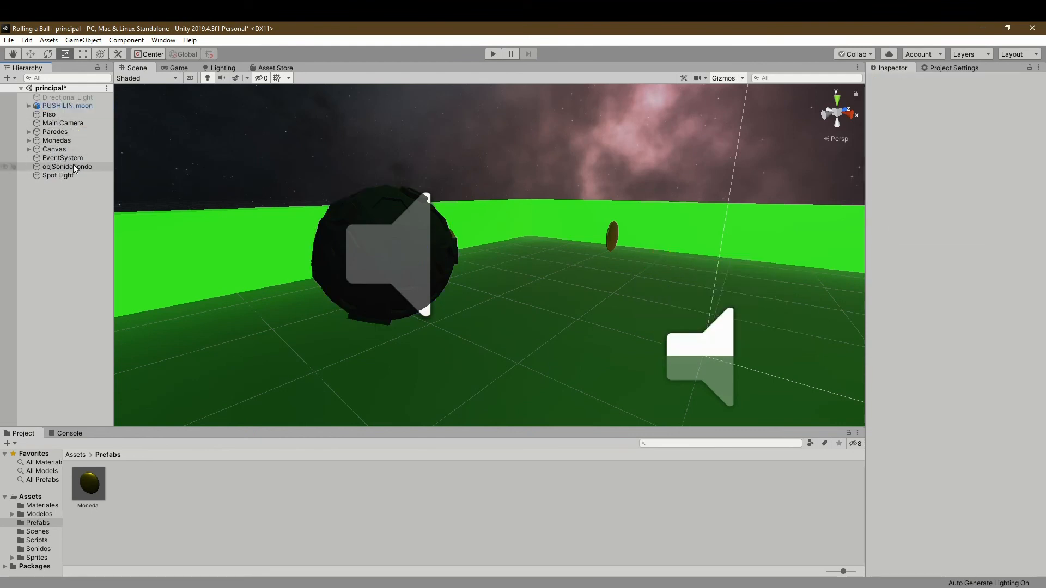
- Rename PUSHILIN_moon as Jugador
{"action": "left_click", "coordinate": [50, 106]}
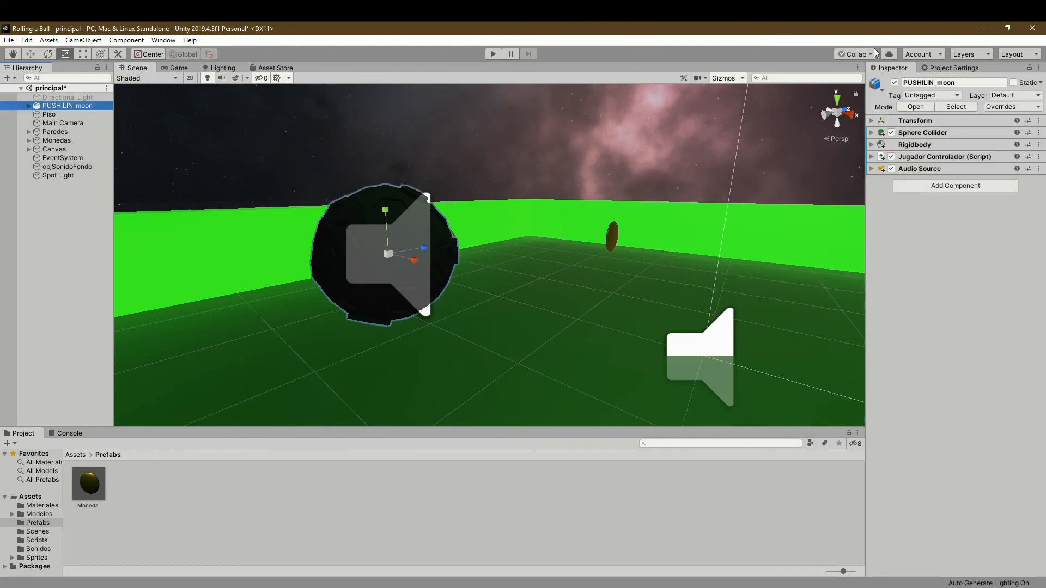
{"action": "left_click", "coordinate": [966, 82]}
{"action": "left_click", "coordinate": [899, 81]}
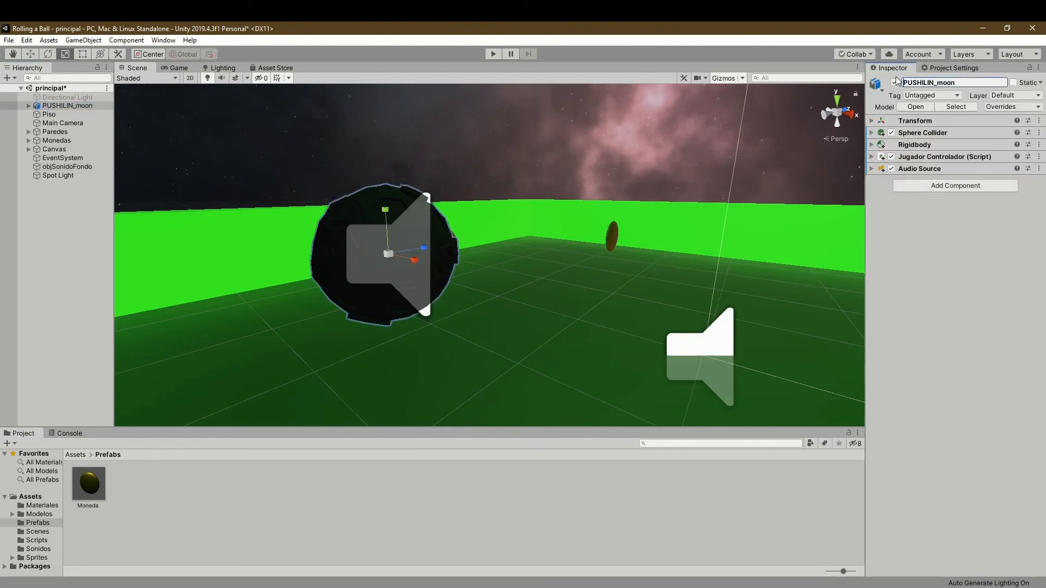
{"action": "type", "text": "Jugador"}
{"action": "key", "text": "Delete"}
{"action": "key", "text": "Delete"}
{"action": "key", "text": "Delete"}
{"action": "key", "text": "Delete"}
{"action": "key", "text": "Delete"}
{"action": "key", "text": "Delete"}
{"action": "key", "text": "Delete"}
{"action": "key", "text": "Delete"}
{"action": "key", "text": "Delete"}
{"action": "key", "text": "Delete"}
{"action": "key", "text": "Delete"}
{"action": "key", "text": "Delete"}
{"action": "key", "text": "Delete"}
{"action": "left_click", "coordinate": [922, 331]}
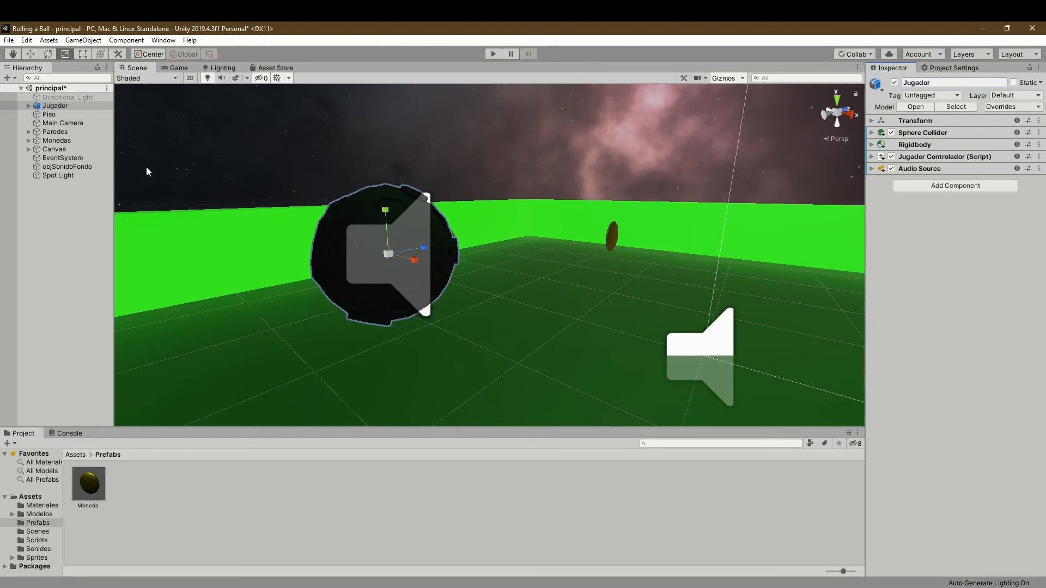
- Create a prefab from the Jugador moon in the Prefabs folder
{"action": "left_click_drag", "start_coordinate": [52, 105], "coordinate": [197, 514]}
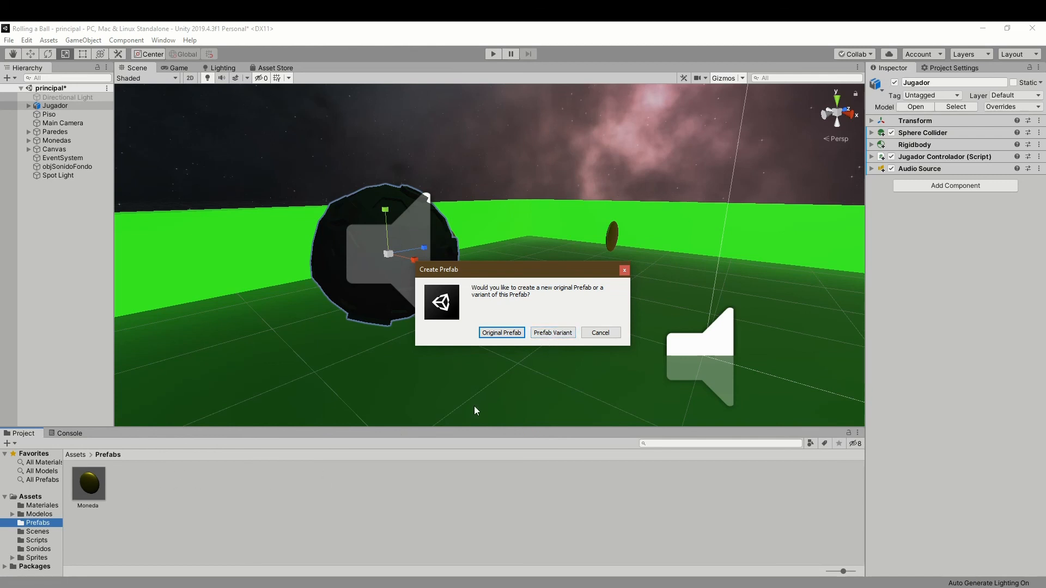
- Save the Jugador moon as a prefab variant in the Prefabs folder
{"action": "left_click", "coordinate": [550, 333]}
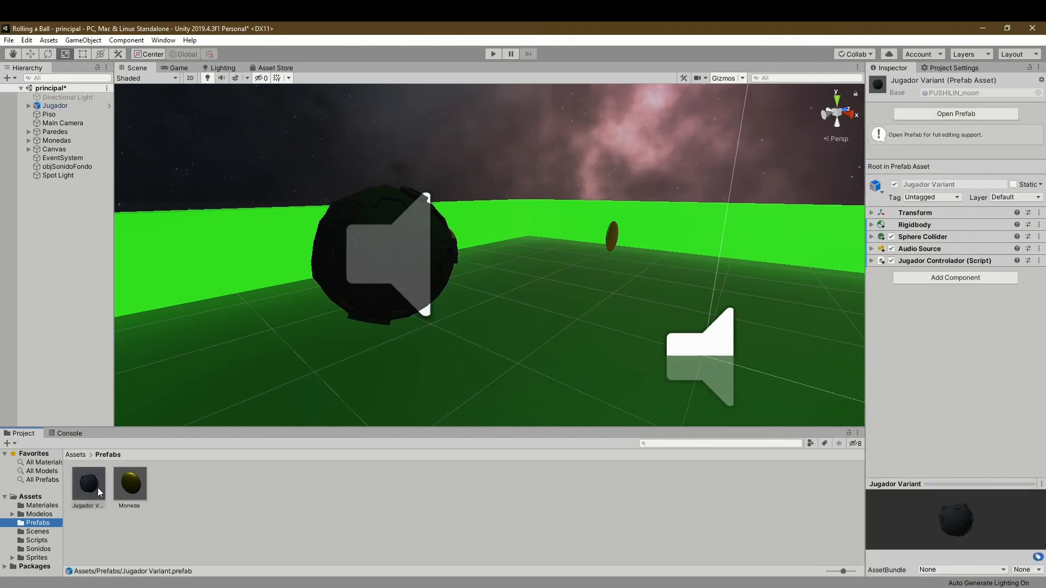
{"action": "left_click", "coordinate": [91, 502]}
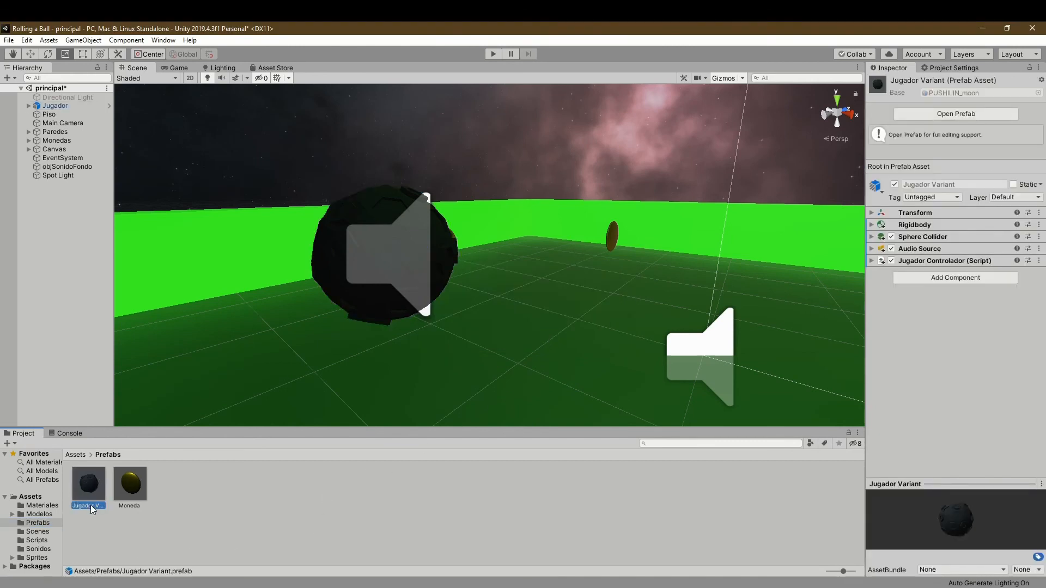
{"action": "left_click", "coordinate": [168, 531]}
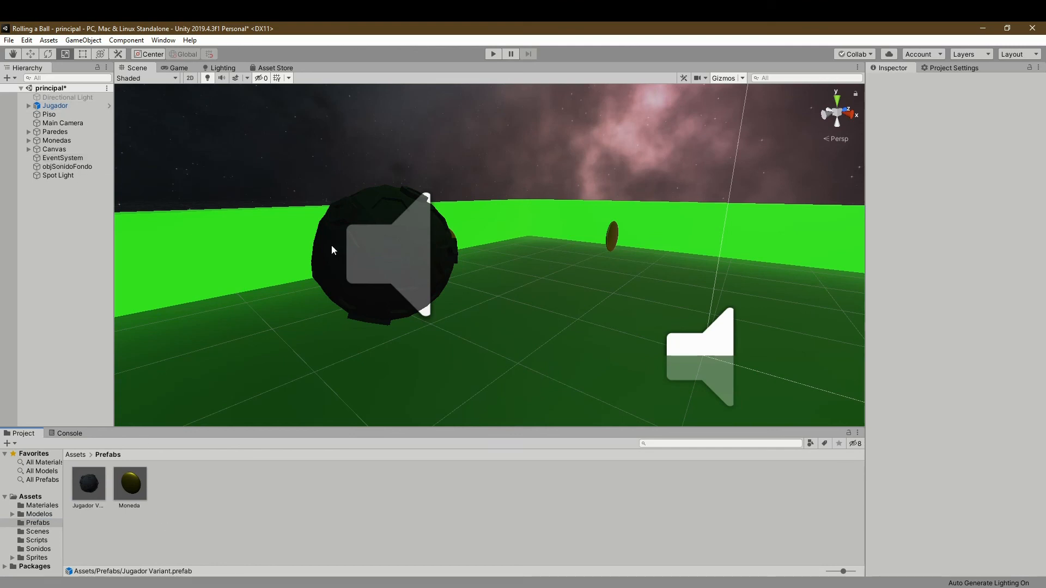
- Set the Jugador moon's position in the scene to X 0, Y 0.5, Z 0
{"action": "left_click", "coordinate": [57, 105]}
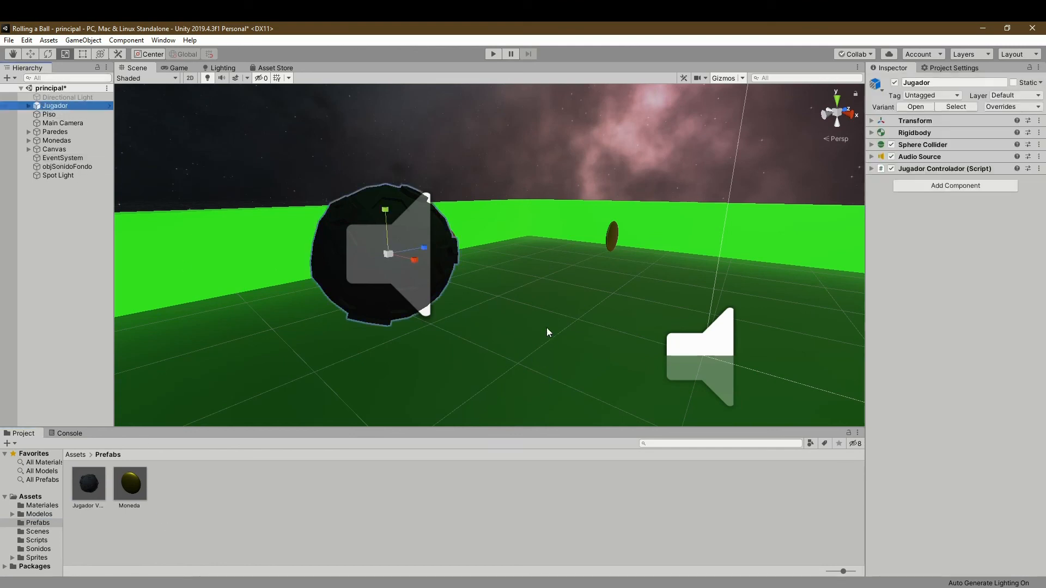
{"action": "left_click", "coordinate": [871, 124]}
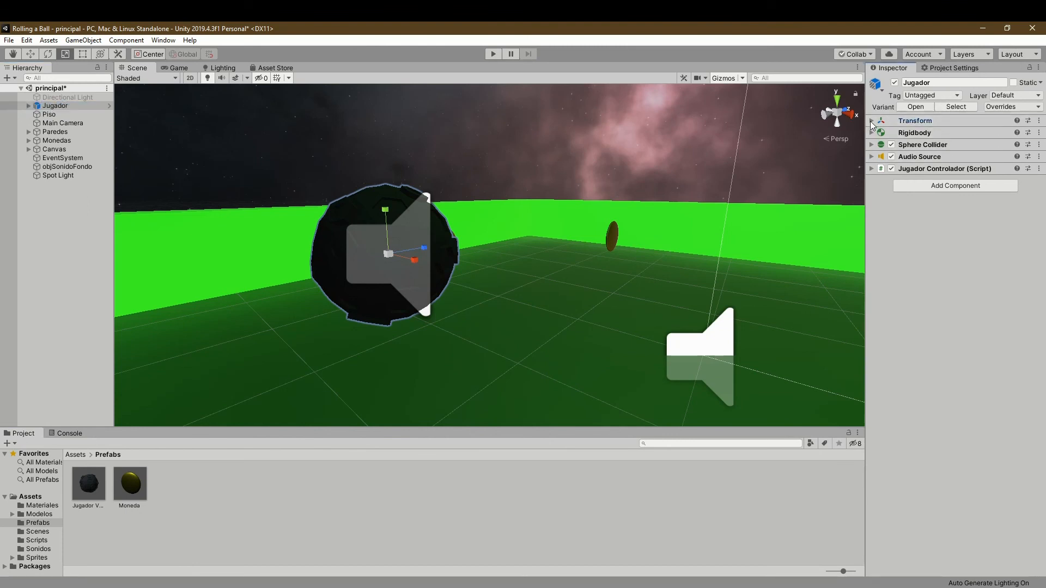
{"action": "left_click", "coordinate": [872, 121]}
{"action": "left_click", "coordinate": [964, 134]}
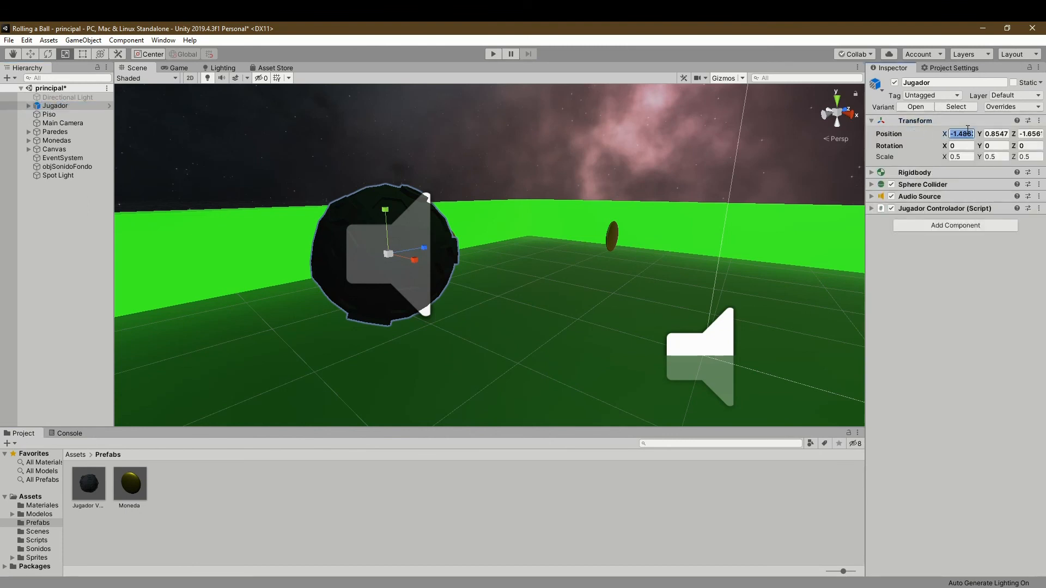
{"action": "type", "text": "0"}
{"action": "left_click", "coordinate": [996, 133]}
{"action": "type", "text": "0"}
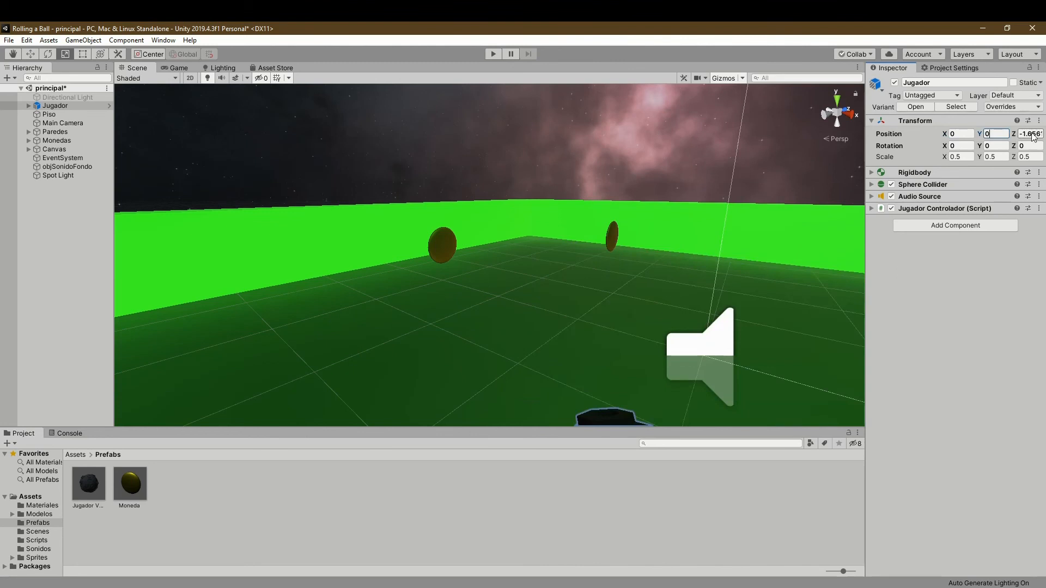
{"action": "left_click", "coordinate": [1030, 133]}
{"action": "type", "text": "0"}
{"action": "left_click", "coordinate": [1002, 133]}
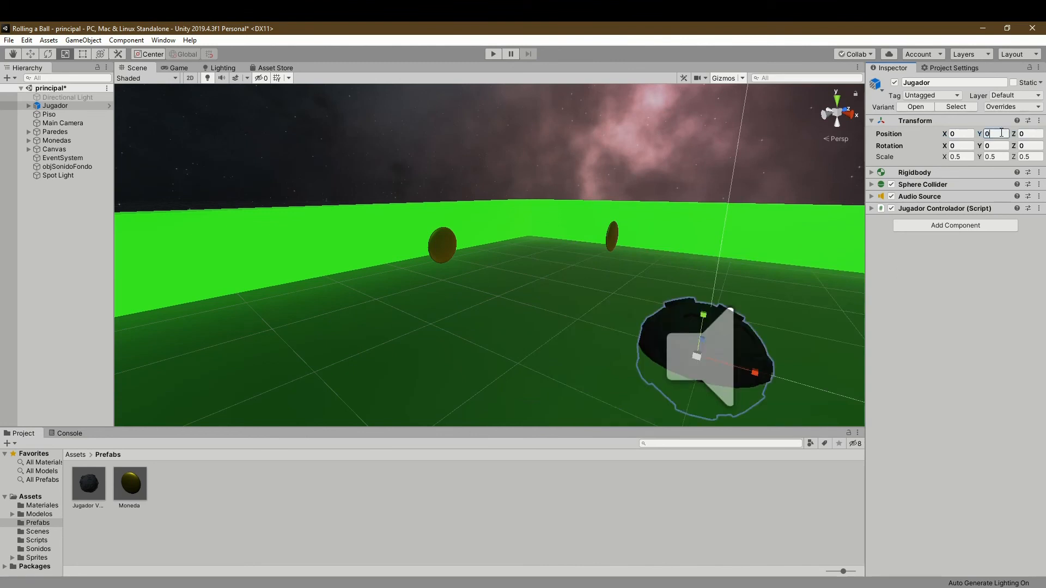
{"action": "type", "text": ".5"}
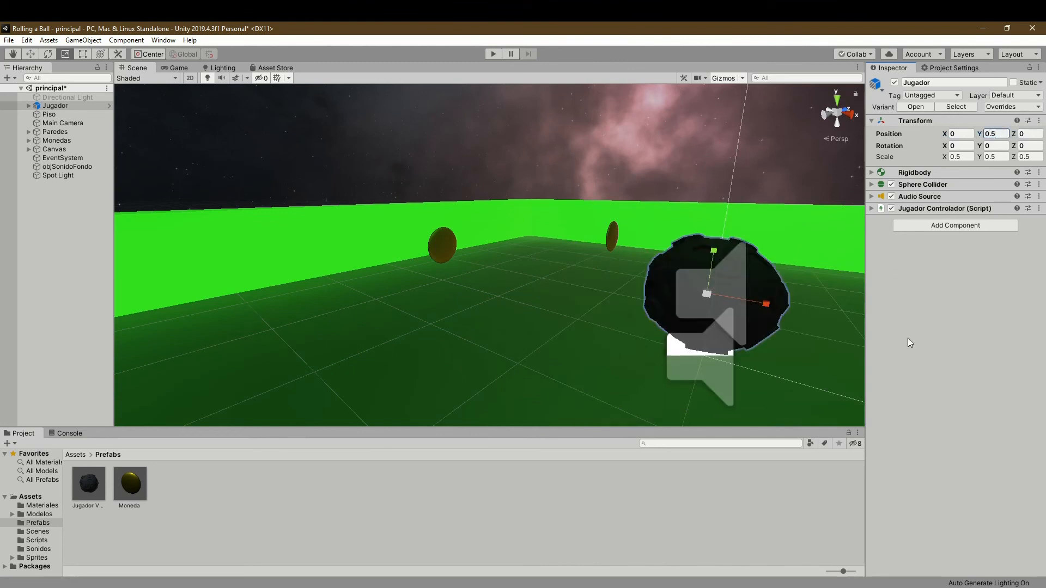
- Play-test the scene by rolling the Jugador moon around the walled board in all directions to collect coins
{"action": "scroll", "coordinate": [656, 263], "scroll_direction": "down", "scroll_amount": 5}
{"action": "right_click_drag", "start_coordinate": [578, 277], "coordinate": [649, 311]}
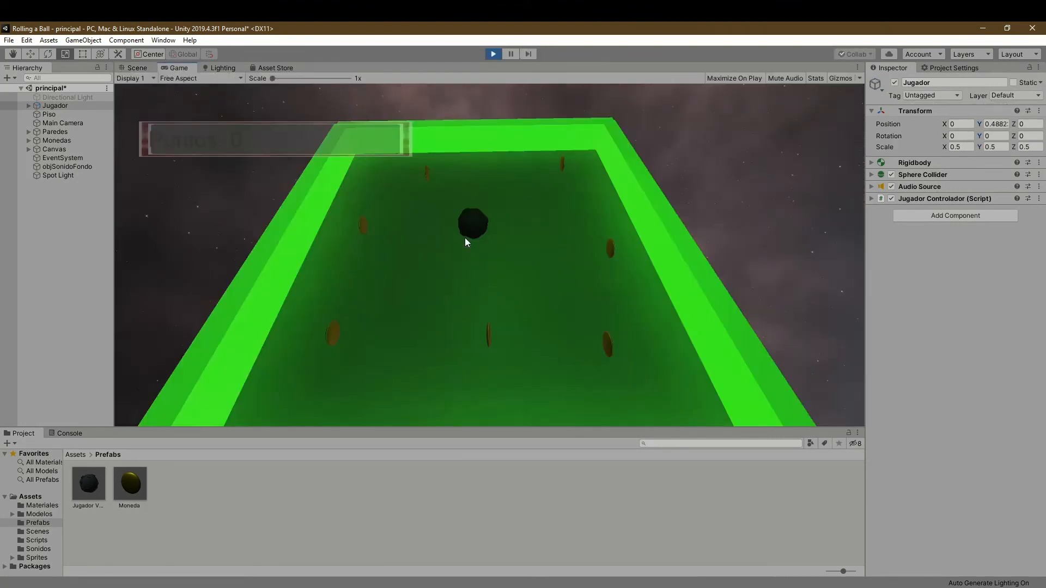
{"action": "key", "text": "Up"}
{"action": "key", "text": "Right"}
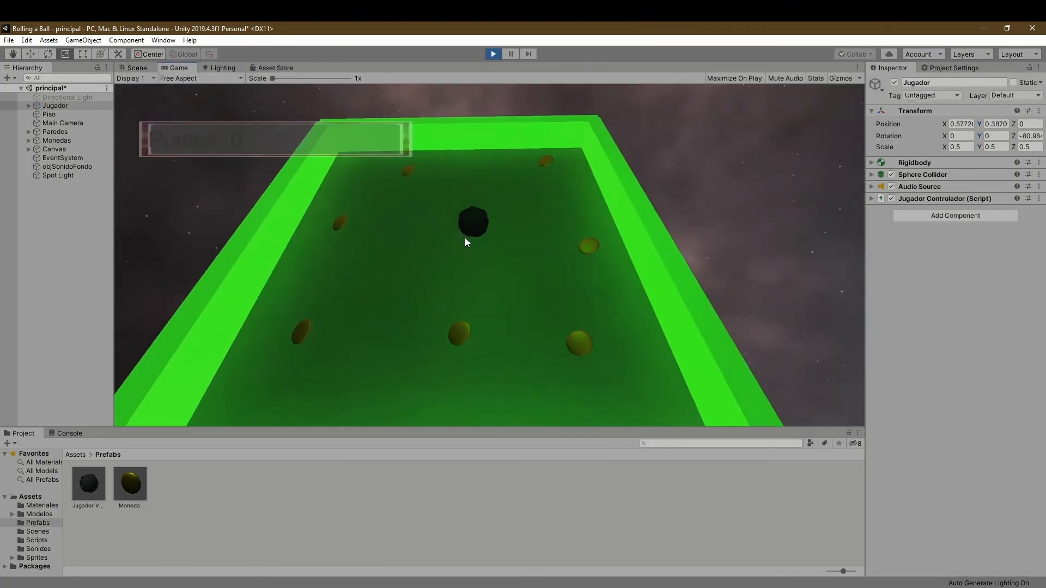
{"action": "key", "text": "Down"}
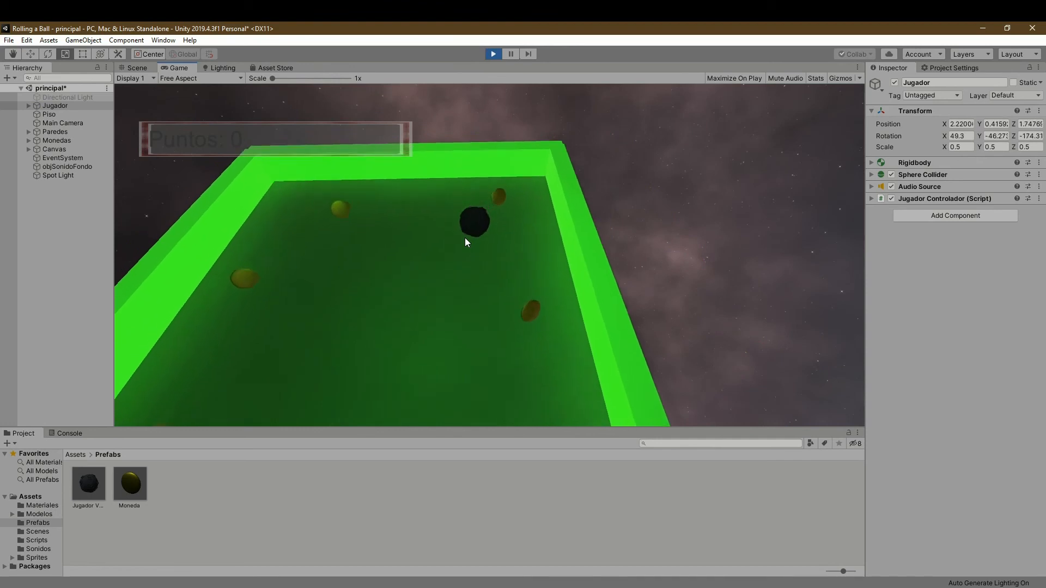
{"action": "key", "text": "Up"}
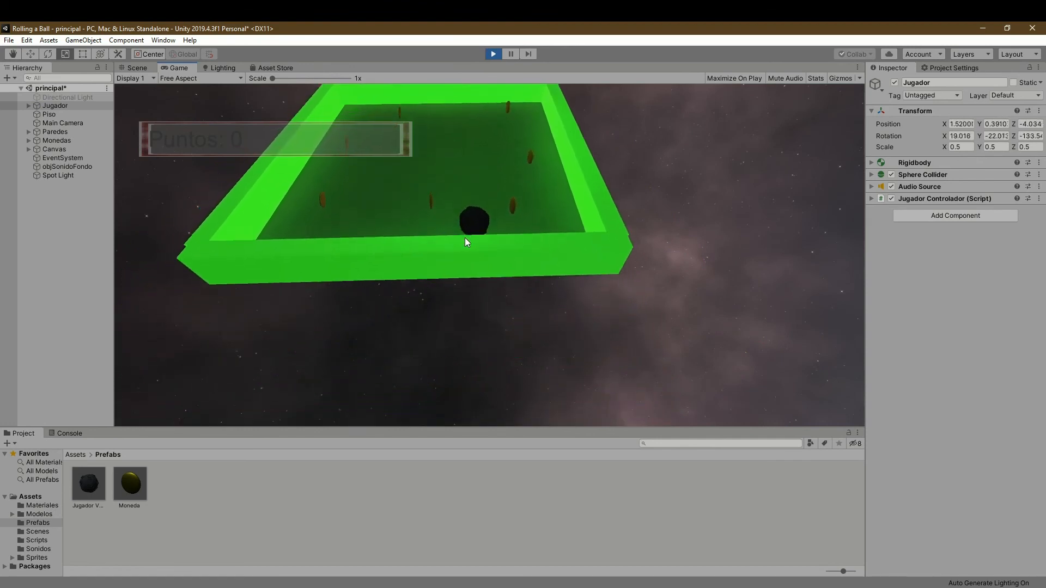
{"action": "key", "text": "Right"}
{"action": "key", "text": "Up"}
{"action": "key", "text": "Left"}
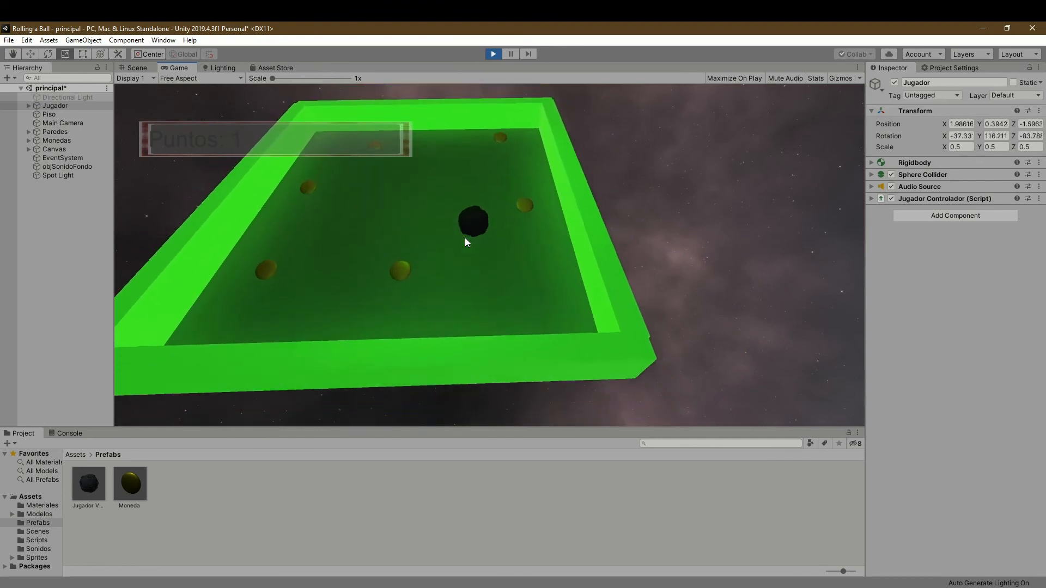
{"action": "key", "text": "Down"}
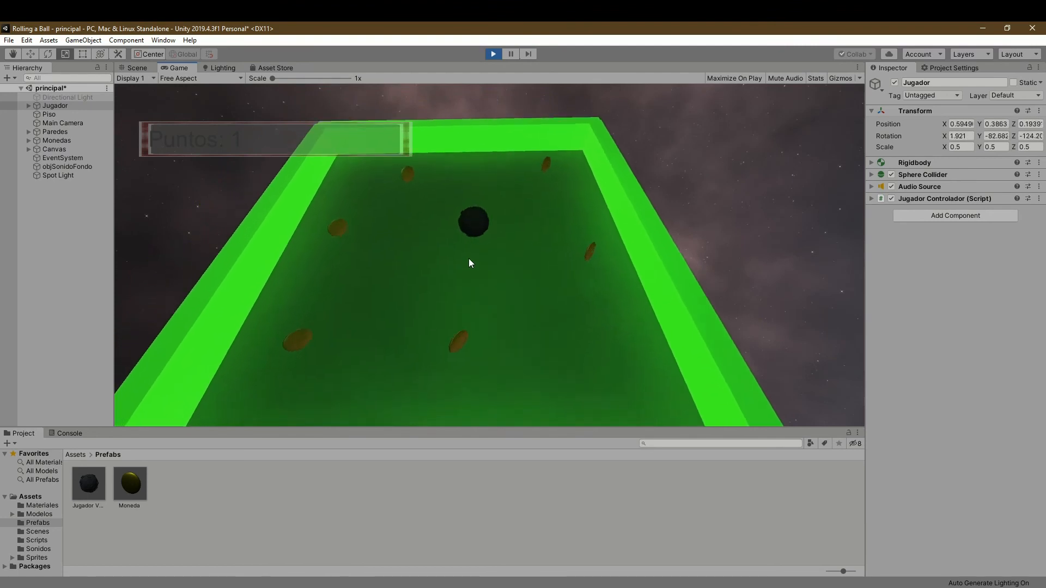
{"action": "key", "text": "Up"}
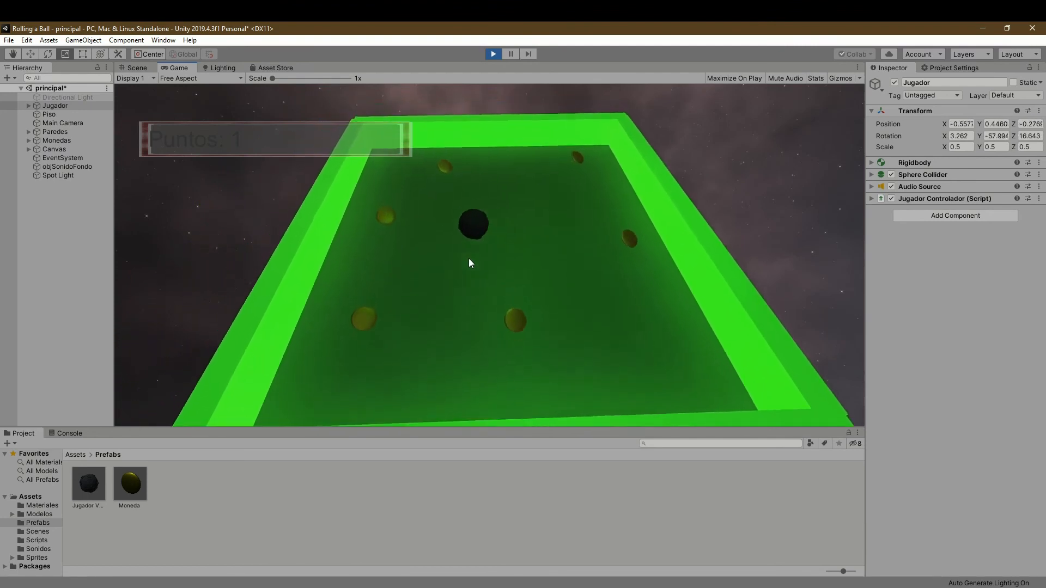
{"action": "key", "text": "Right"}
{"action": "key", "text": "Right"}
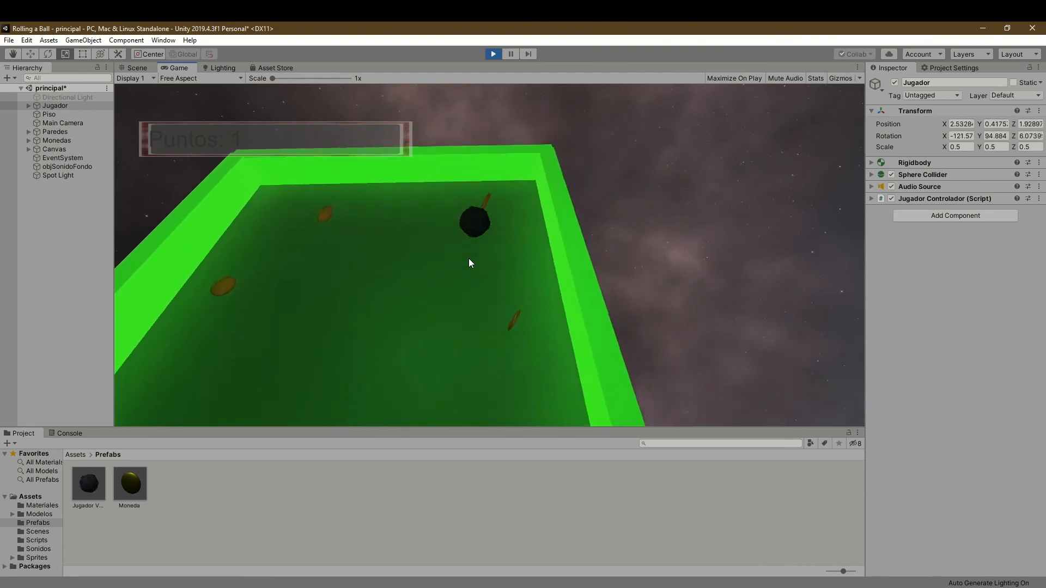
{"action": "key", "text": "Left"}
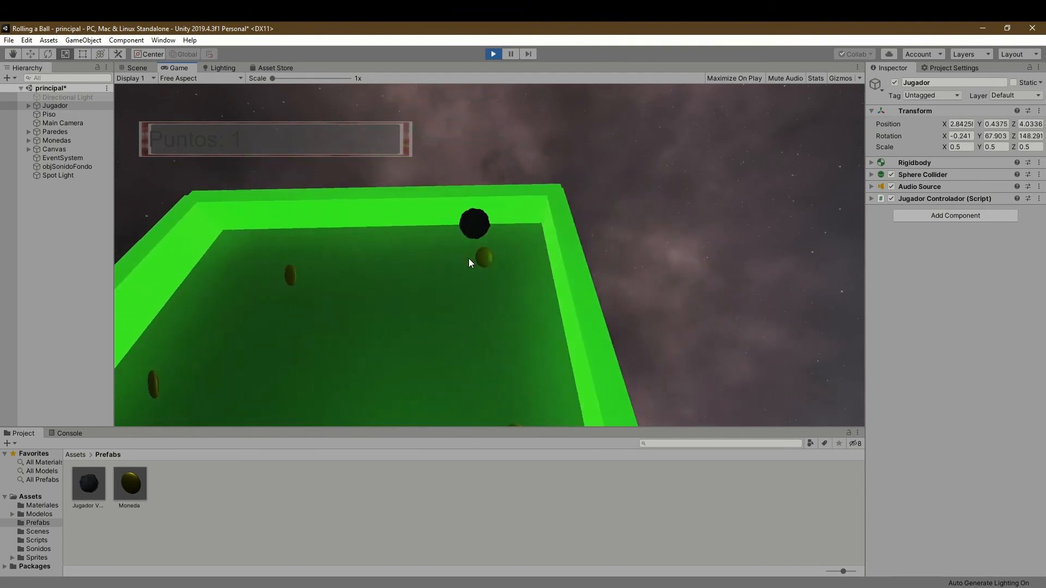
{"action": "key", "text": "Down"}
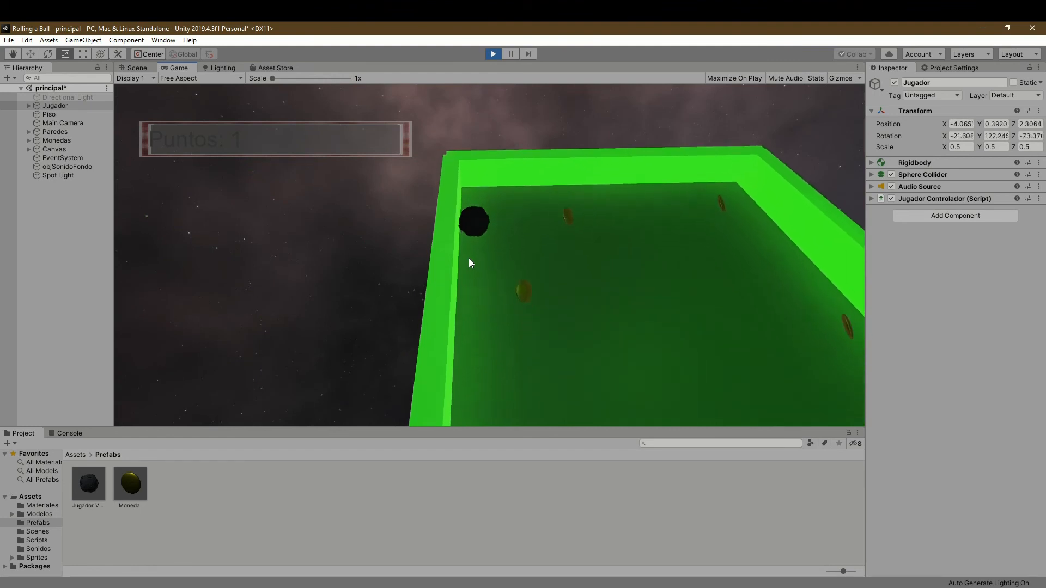
{"action": "key", "text": "Right"}
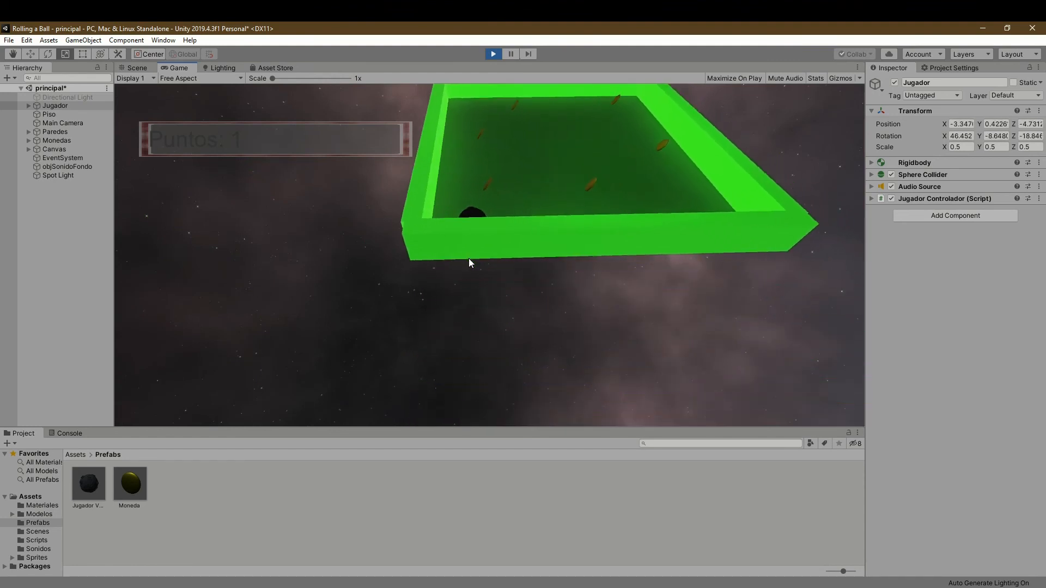
{"action": "key", "text": "Up"}
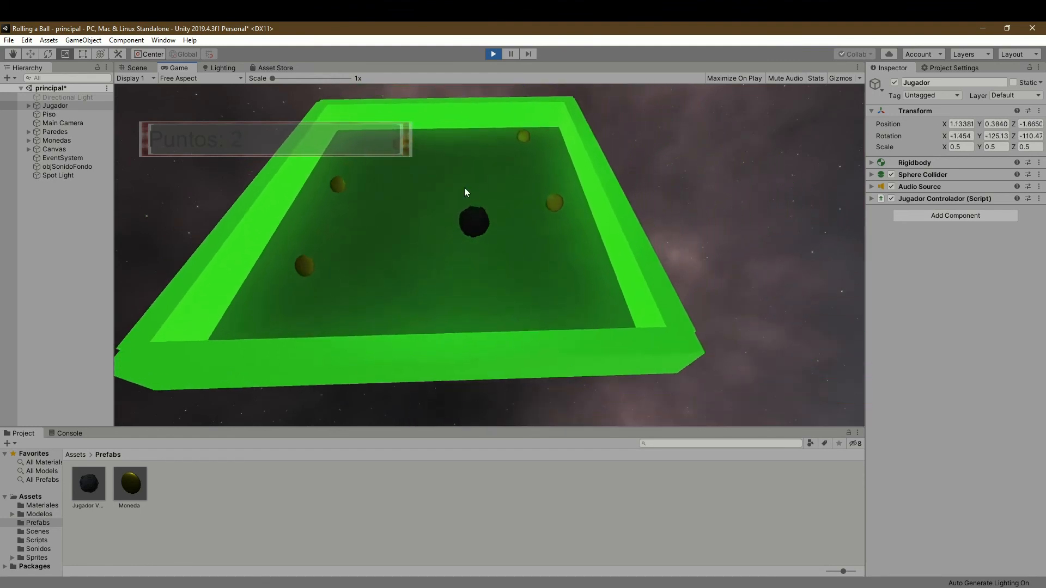
{"action": "key", "text": "Down"}
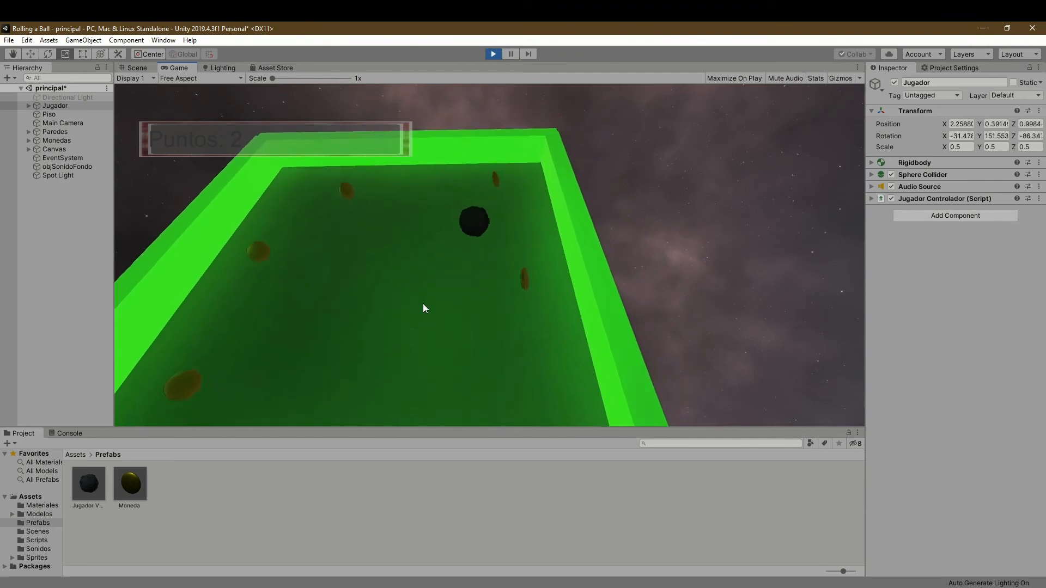
{"action": "key", "text": "Right"}
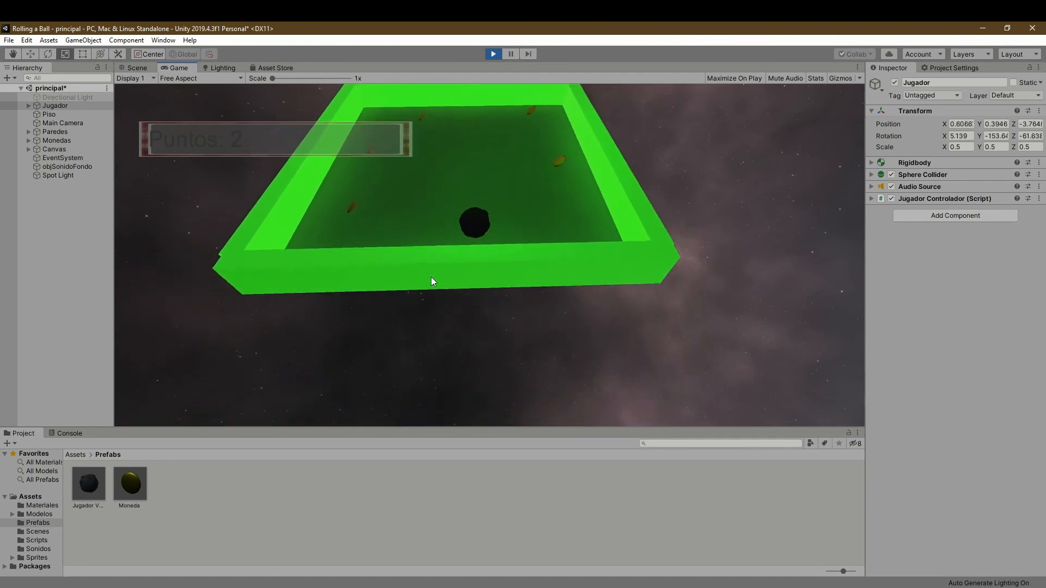
{"action": "key", "text": "Up"}
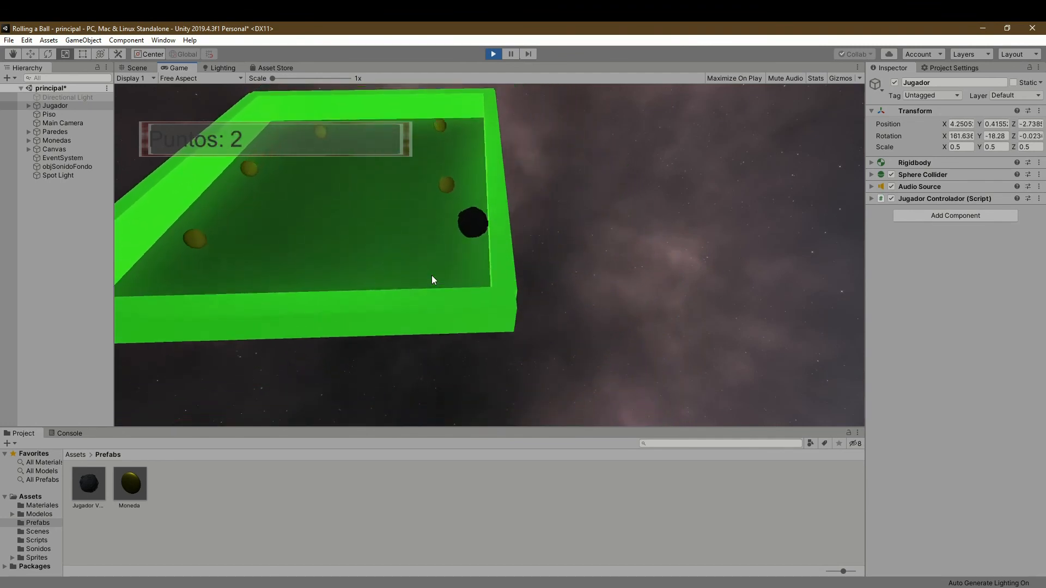
{"action": "key", "text": "Left"}
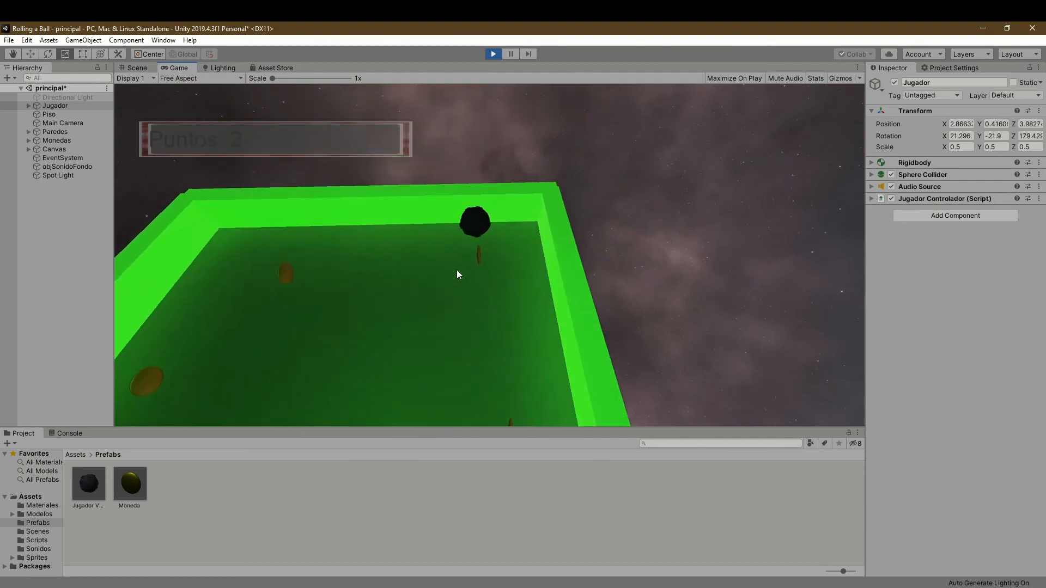
{"action": "key", "text": "Right"}
{"action": "key", "text": "Down"}
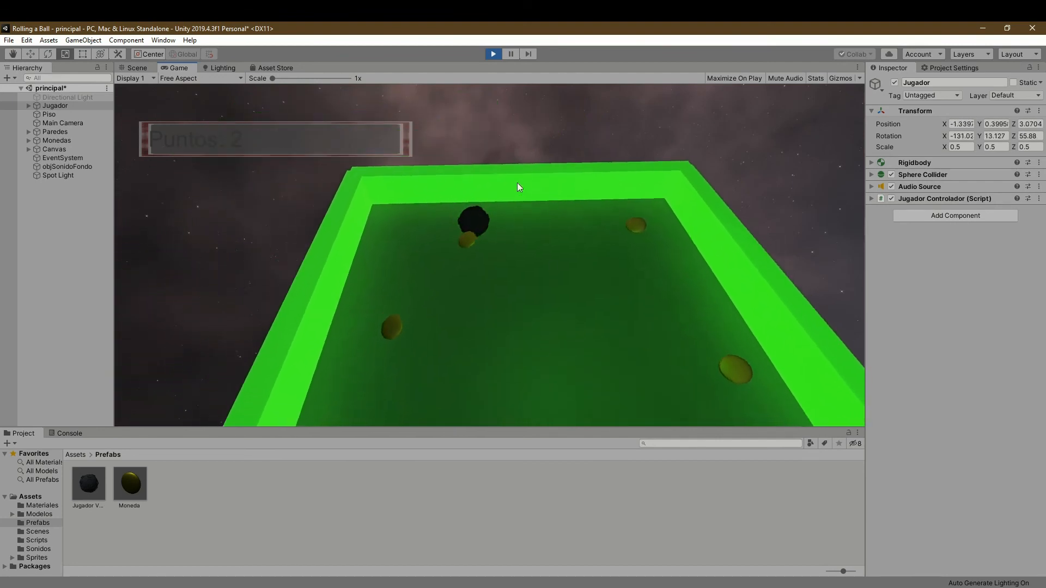
{"action": "key", "text": "Left"}
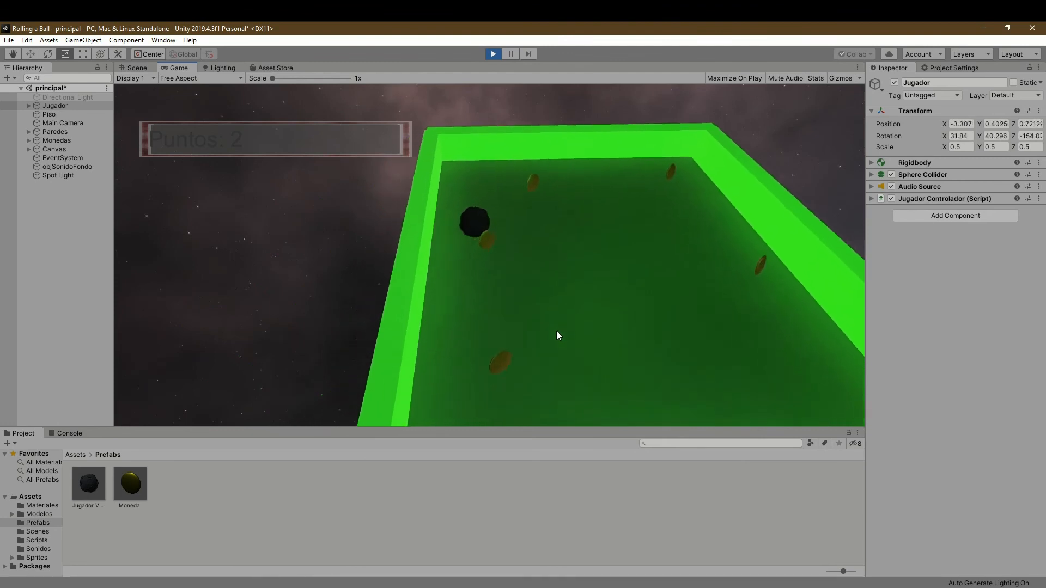
{"action": "key", "text": "Right"}
{"action": "key", "text": "Down"}
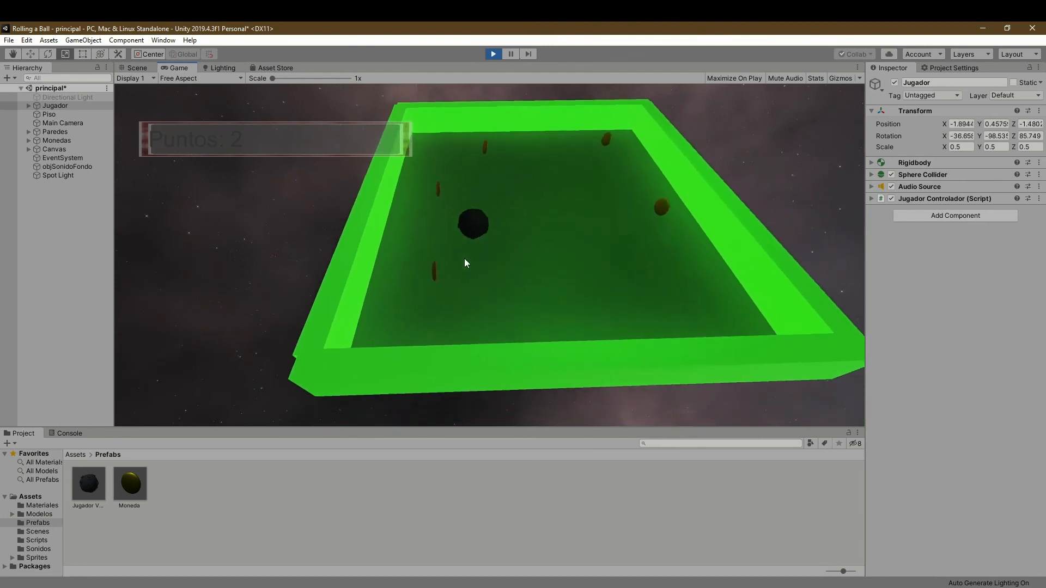
{"action": "key", "text": "Left"}
{"action": "key", "text": "Right"}
{"action": "key", "text": "Up"}
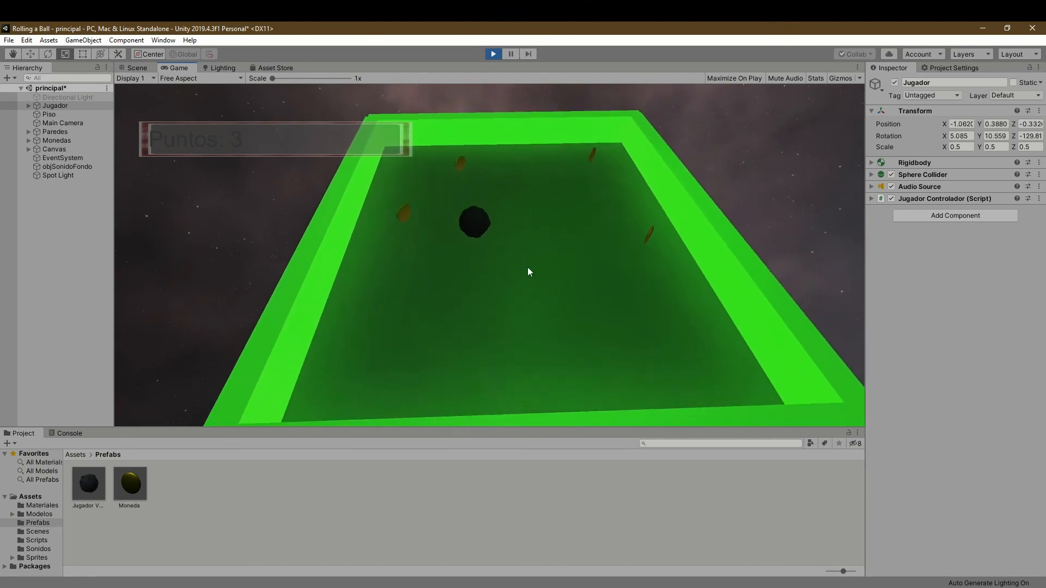
{"action": "key", "text": "Down"}
{"action": "key", "text": "Left"}
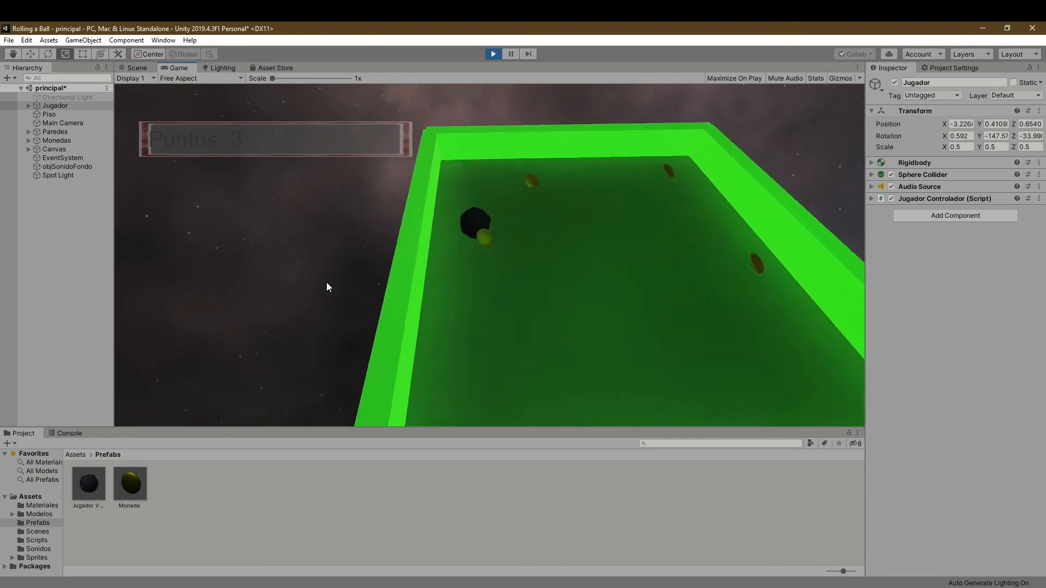
{"action": "key", "text": "Right"}
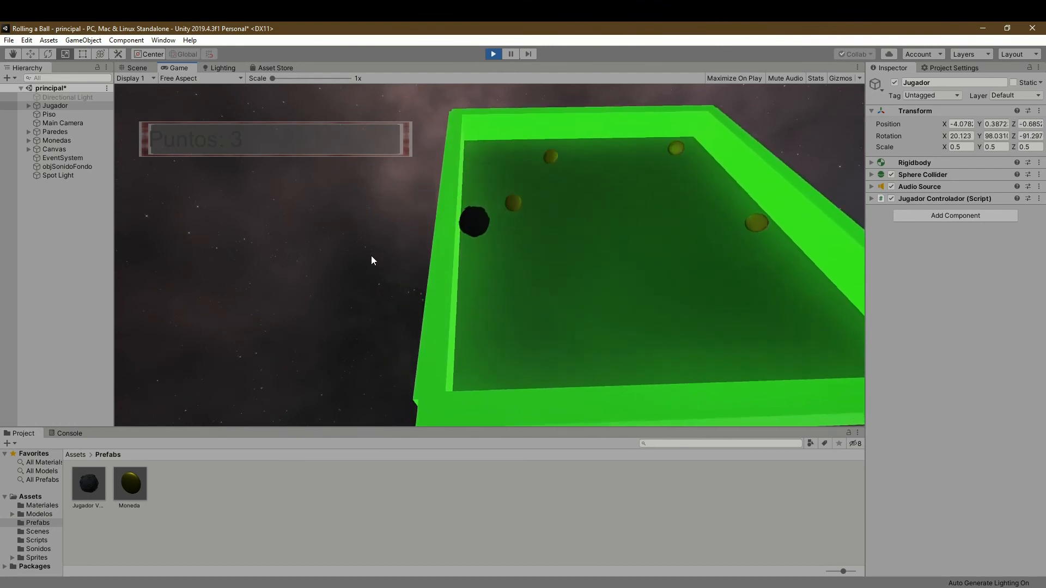
{"action": "key", "text": "Right"}
{"action": "key", "text": "Right"}
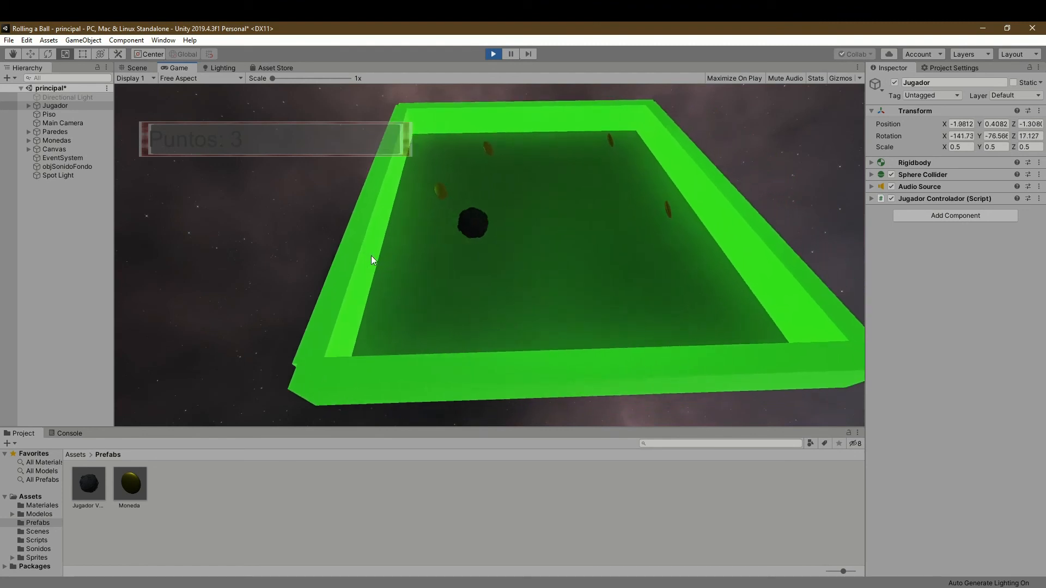
{"action": "key", "text": "Left"}
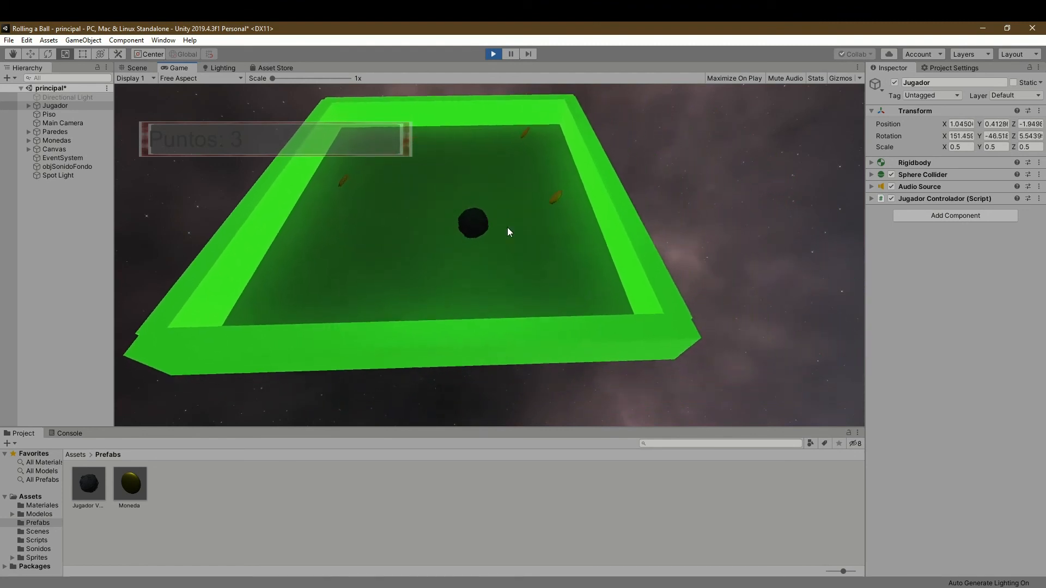